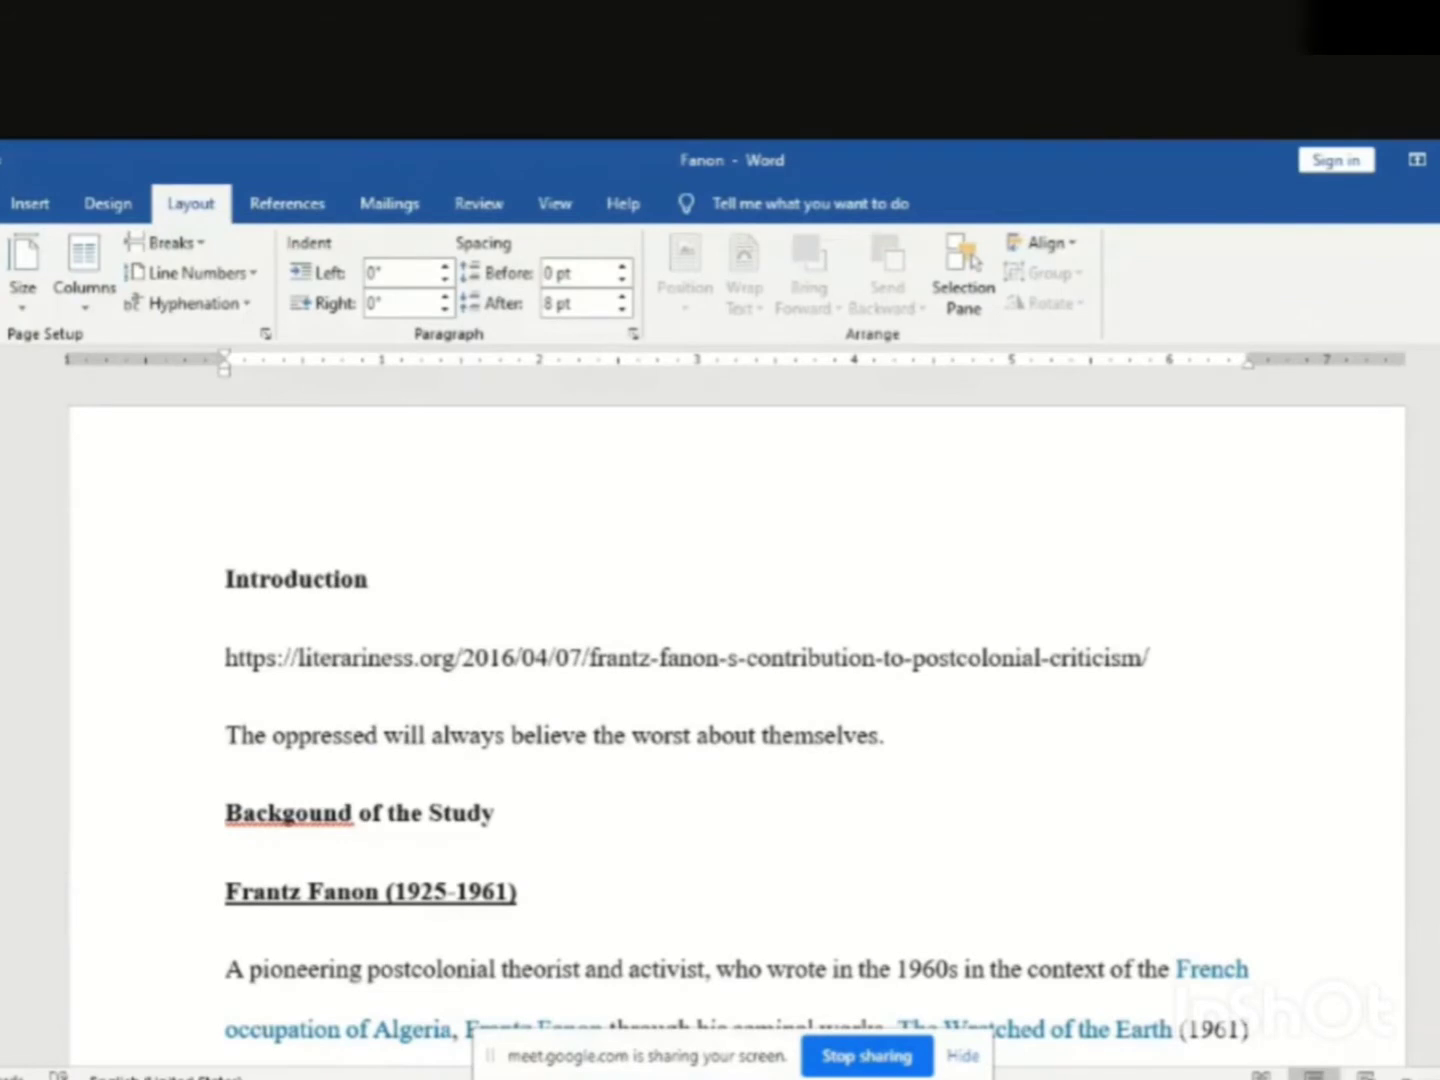
Apply the Normal margin preset with 1" on all sides to the document
{"action": "left_click", "coordinate": [3, 275]}
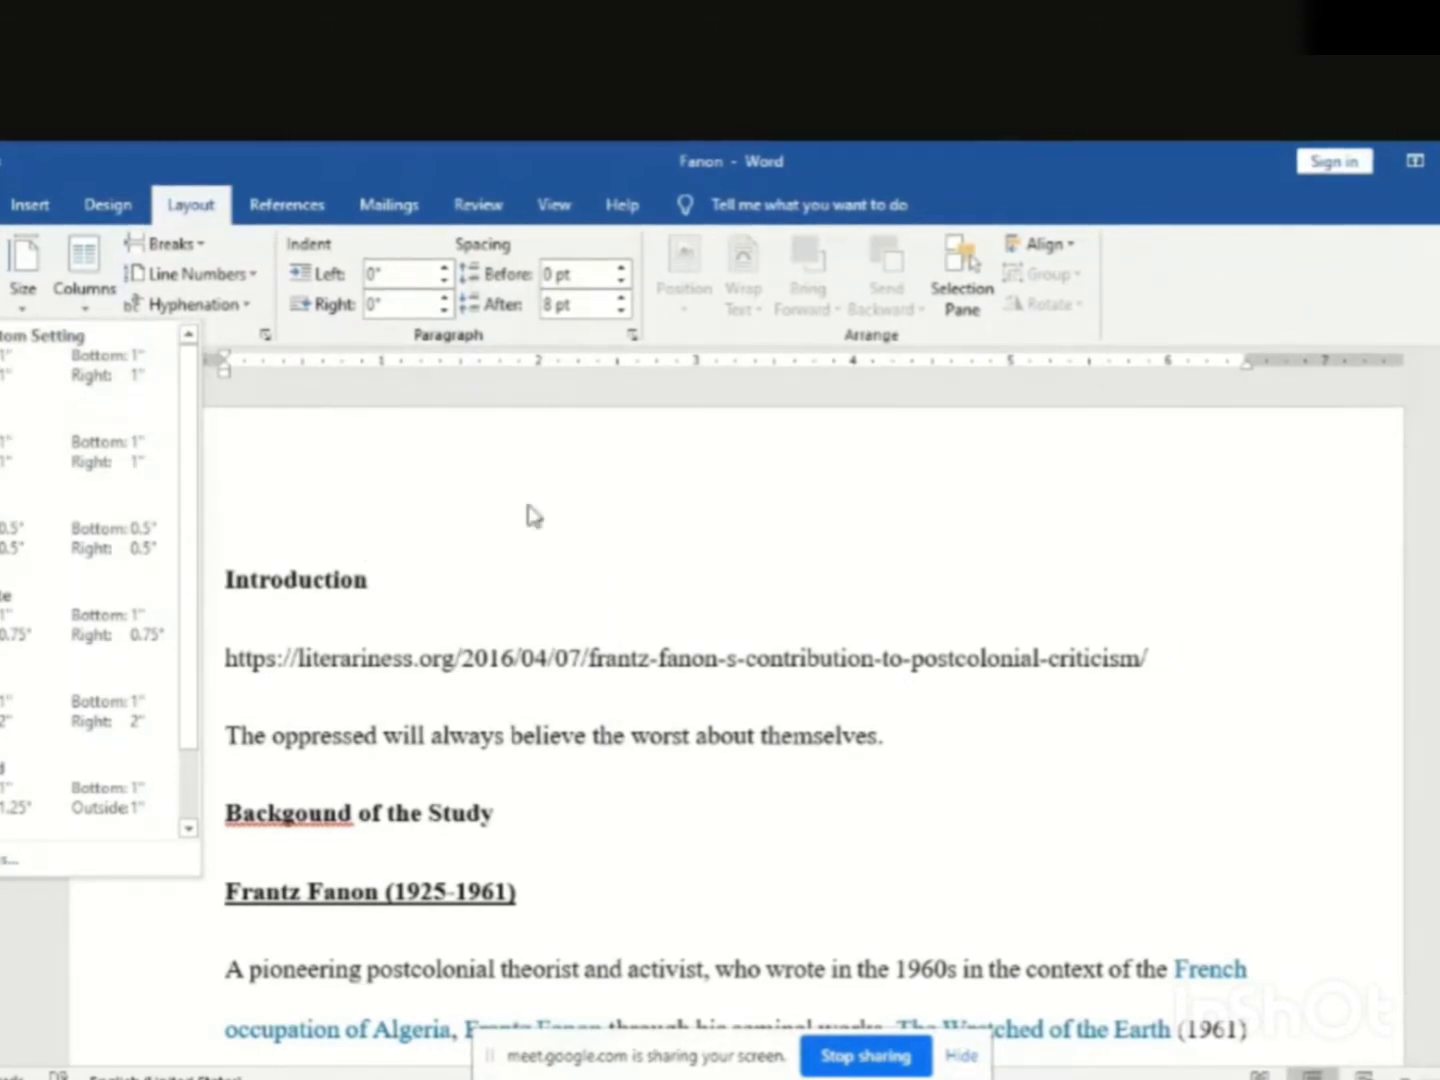
{"action": "left_click", "coordinate": [378, 572]}
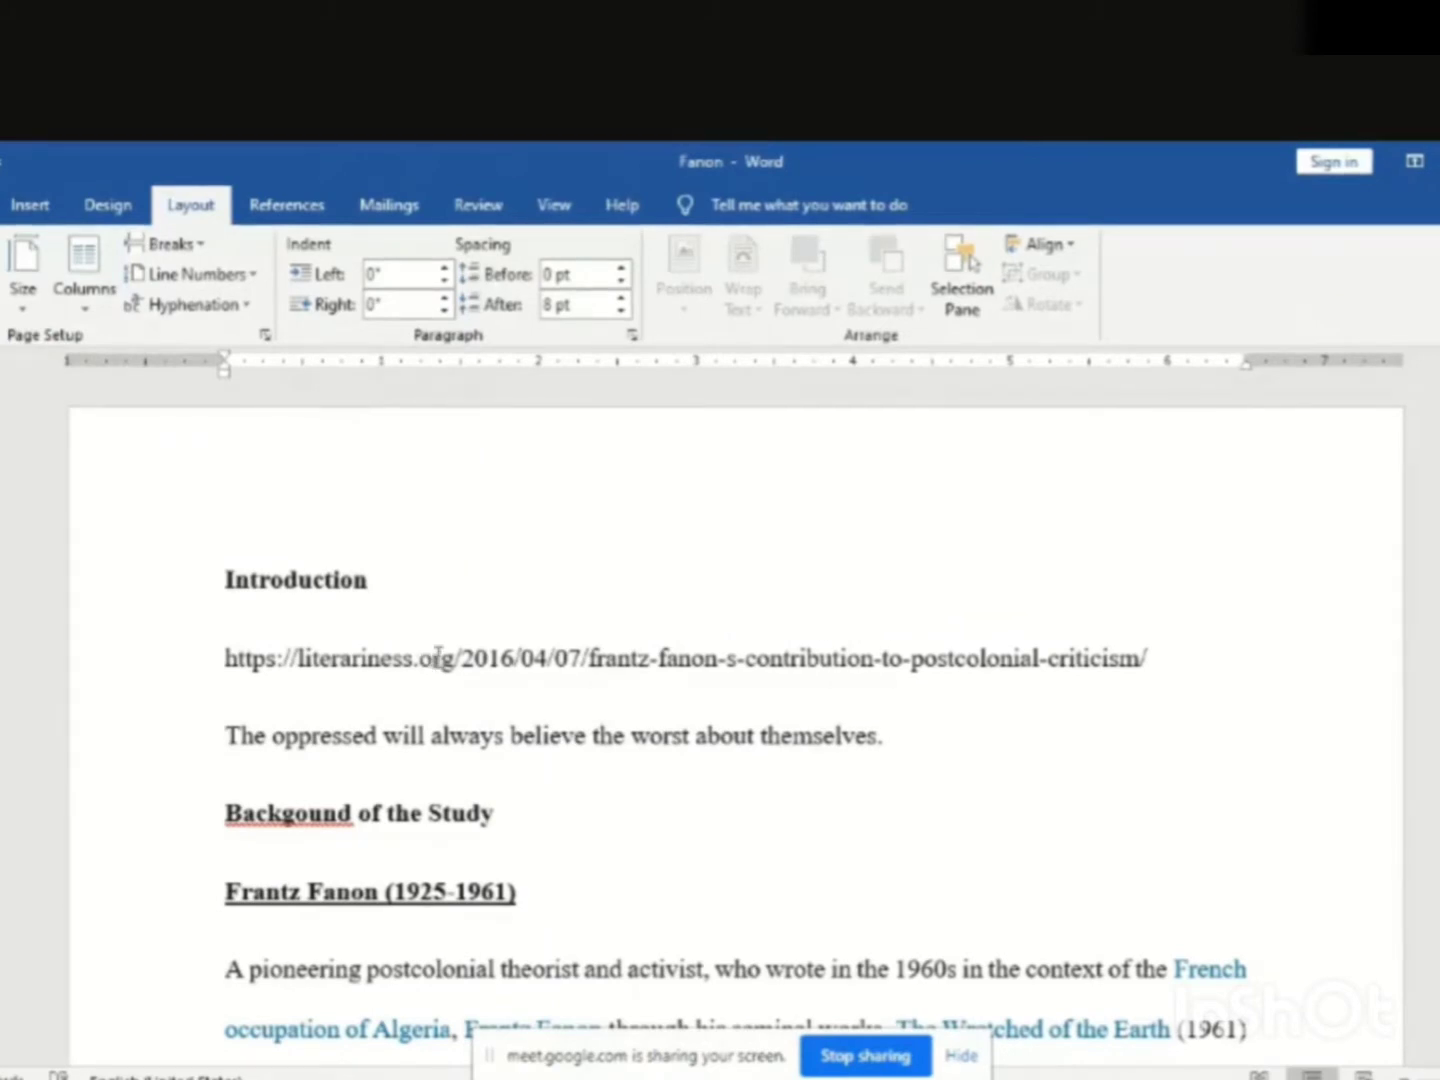
{"action": "left_click", "coordinate": [3, 280]}
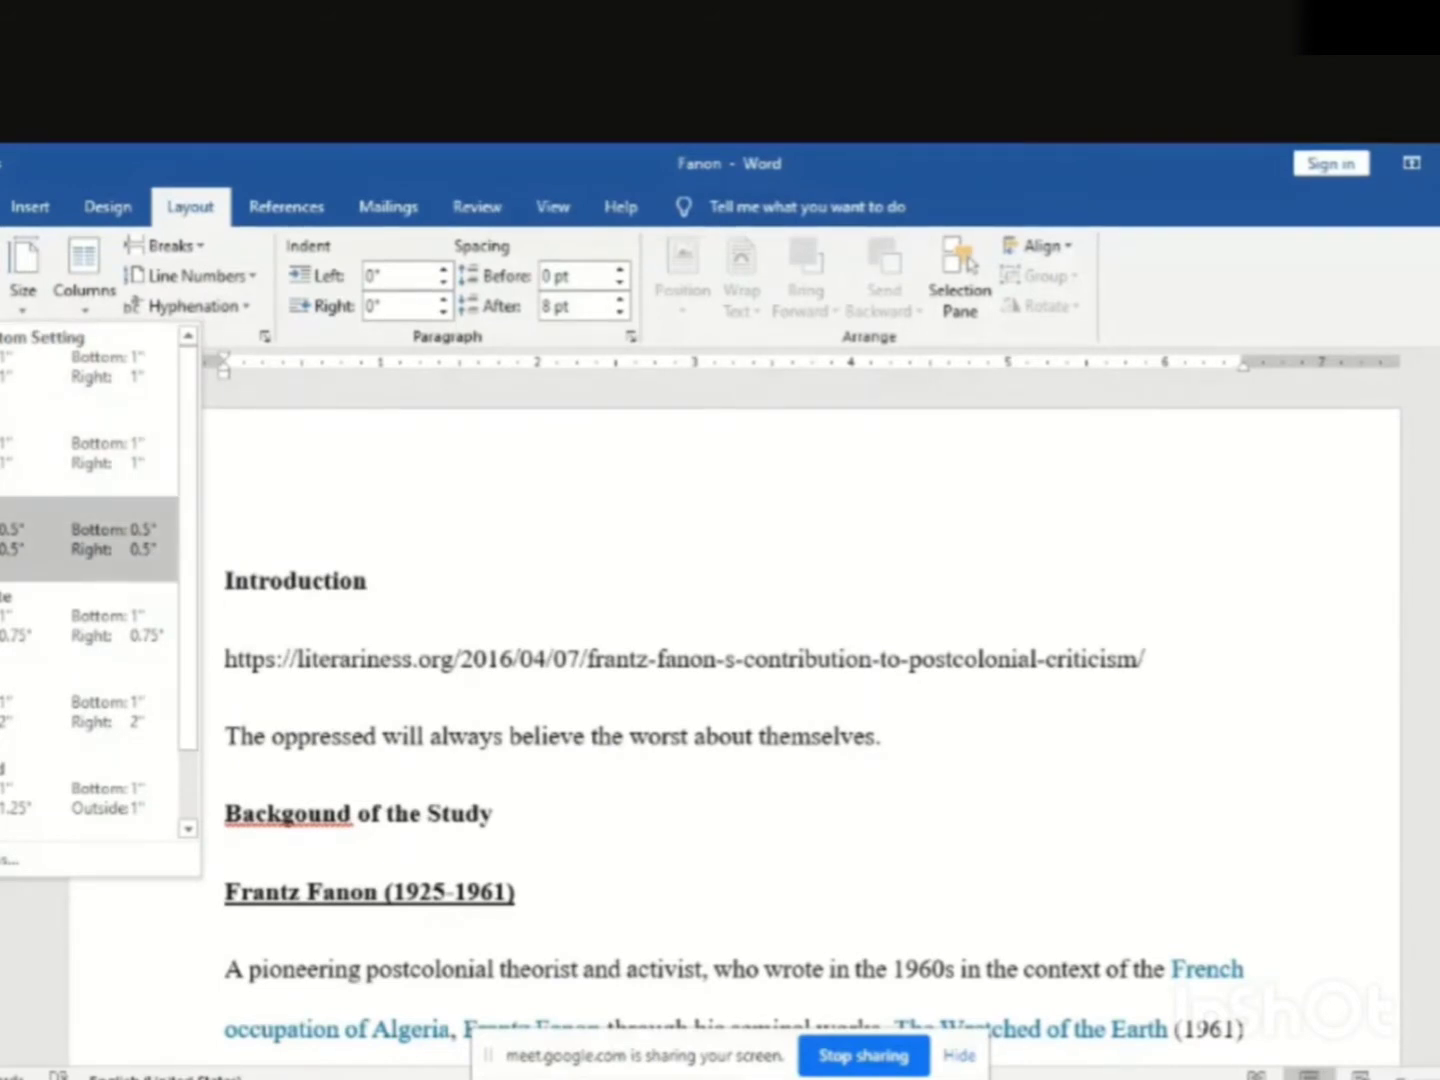
{"action": "left_click", "coordinate": [14, 460]}
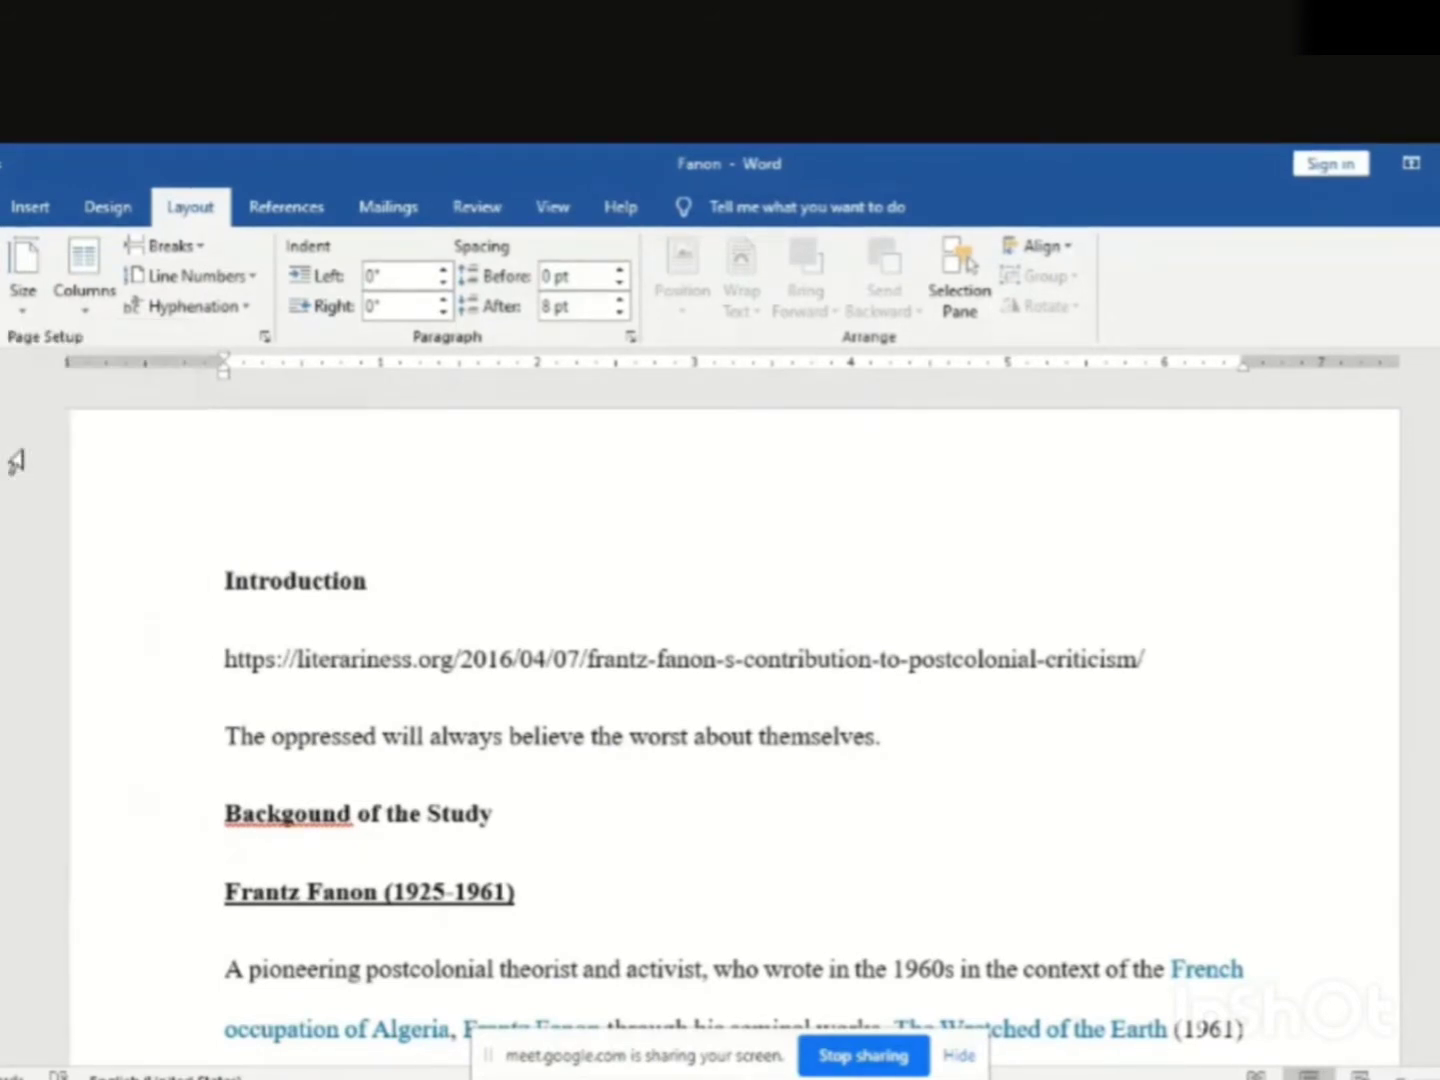
Apply the Narrow margin preset of 0.5" on all sides, followed by the Moderate preset with 0.75" side margins
{"action": "left_click", "coordinate": [0, 270]}
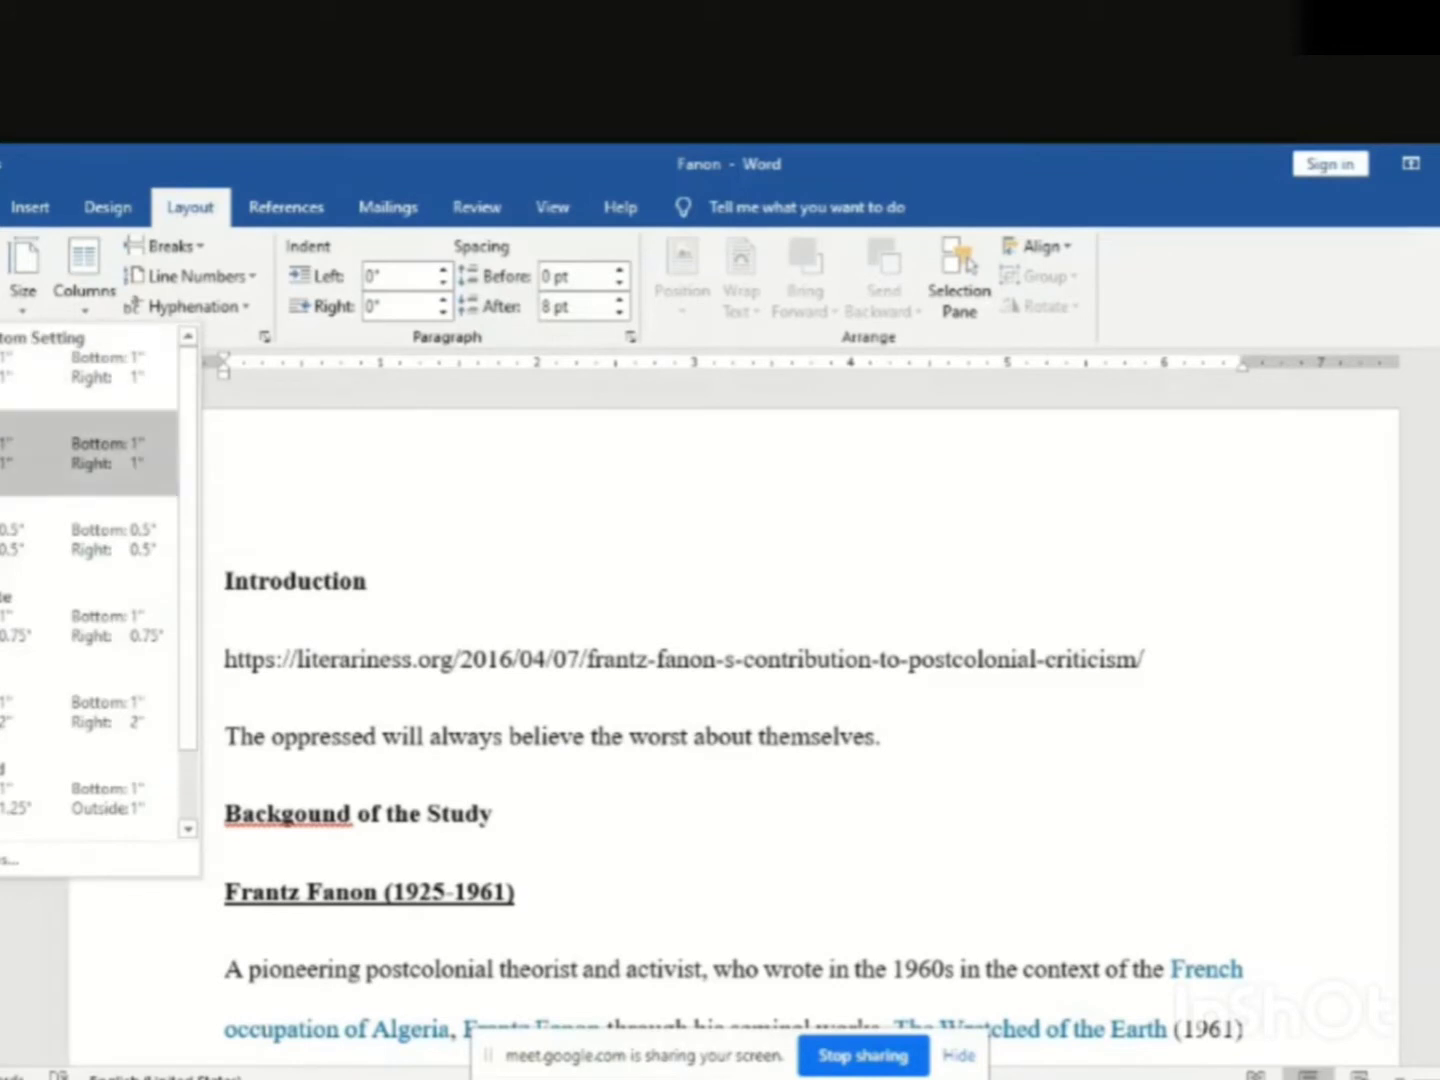
{"action": "left_click", "coordinate": [15, 540]}
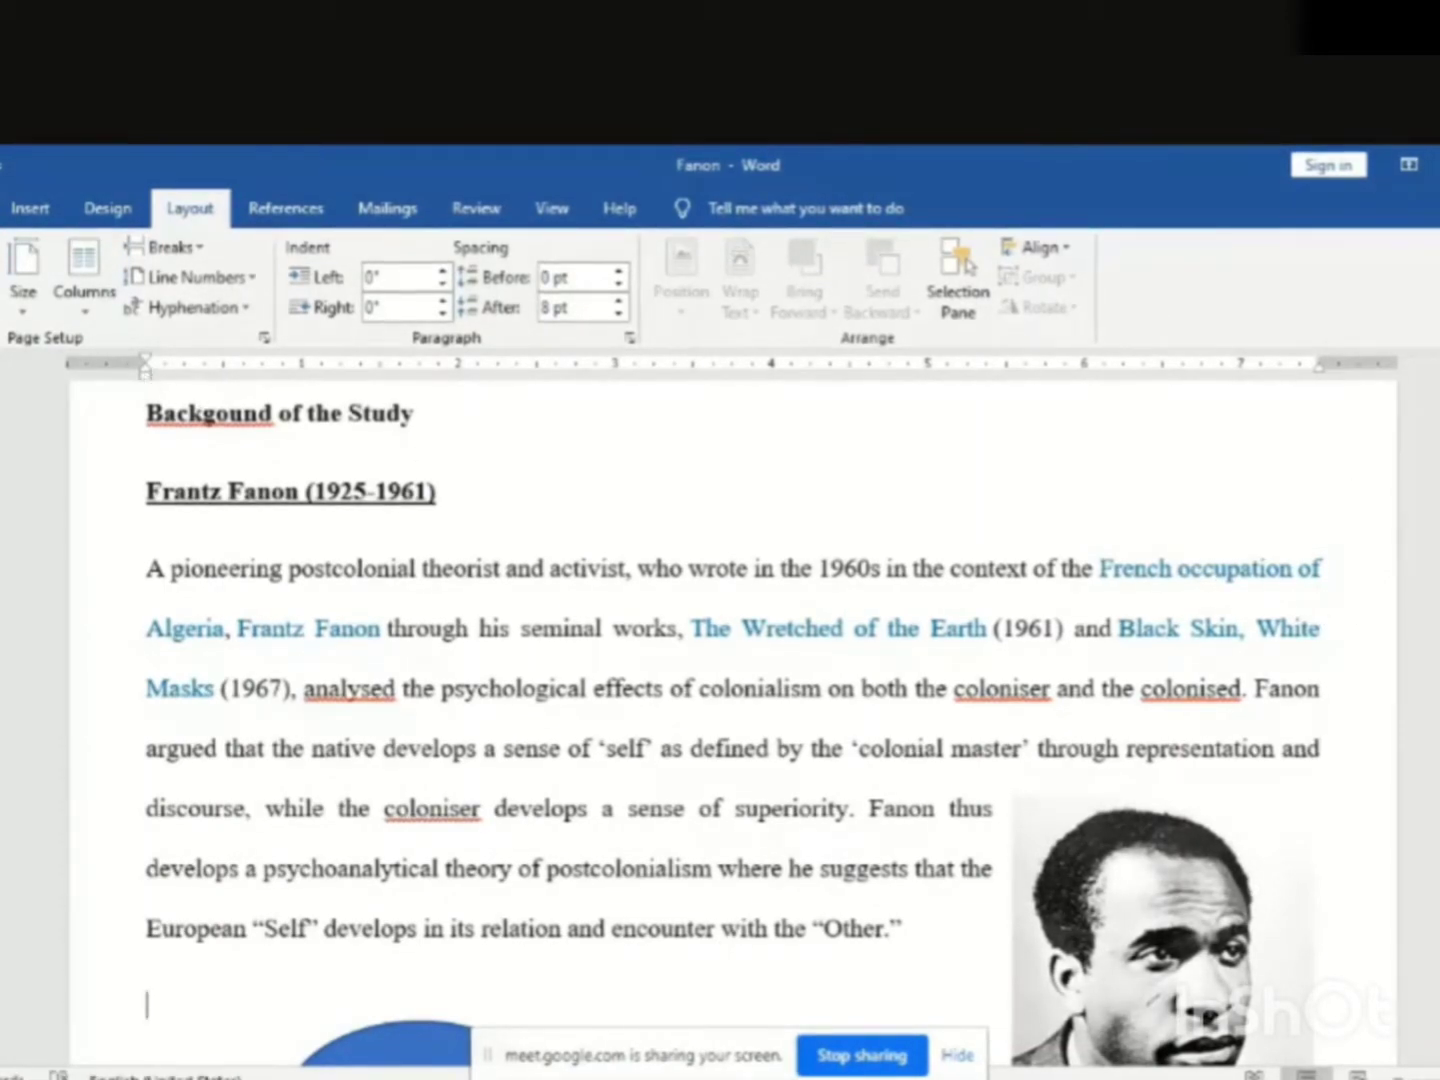
{"action": "left_click", "coordinate": [0, 281]}
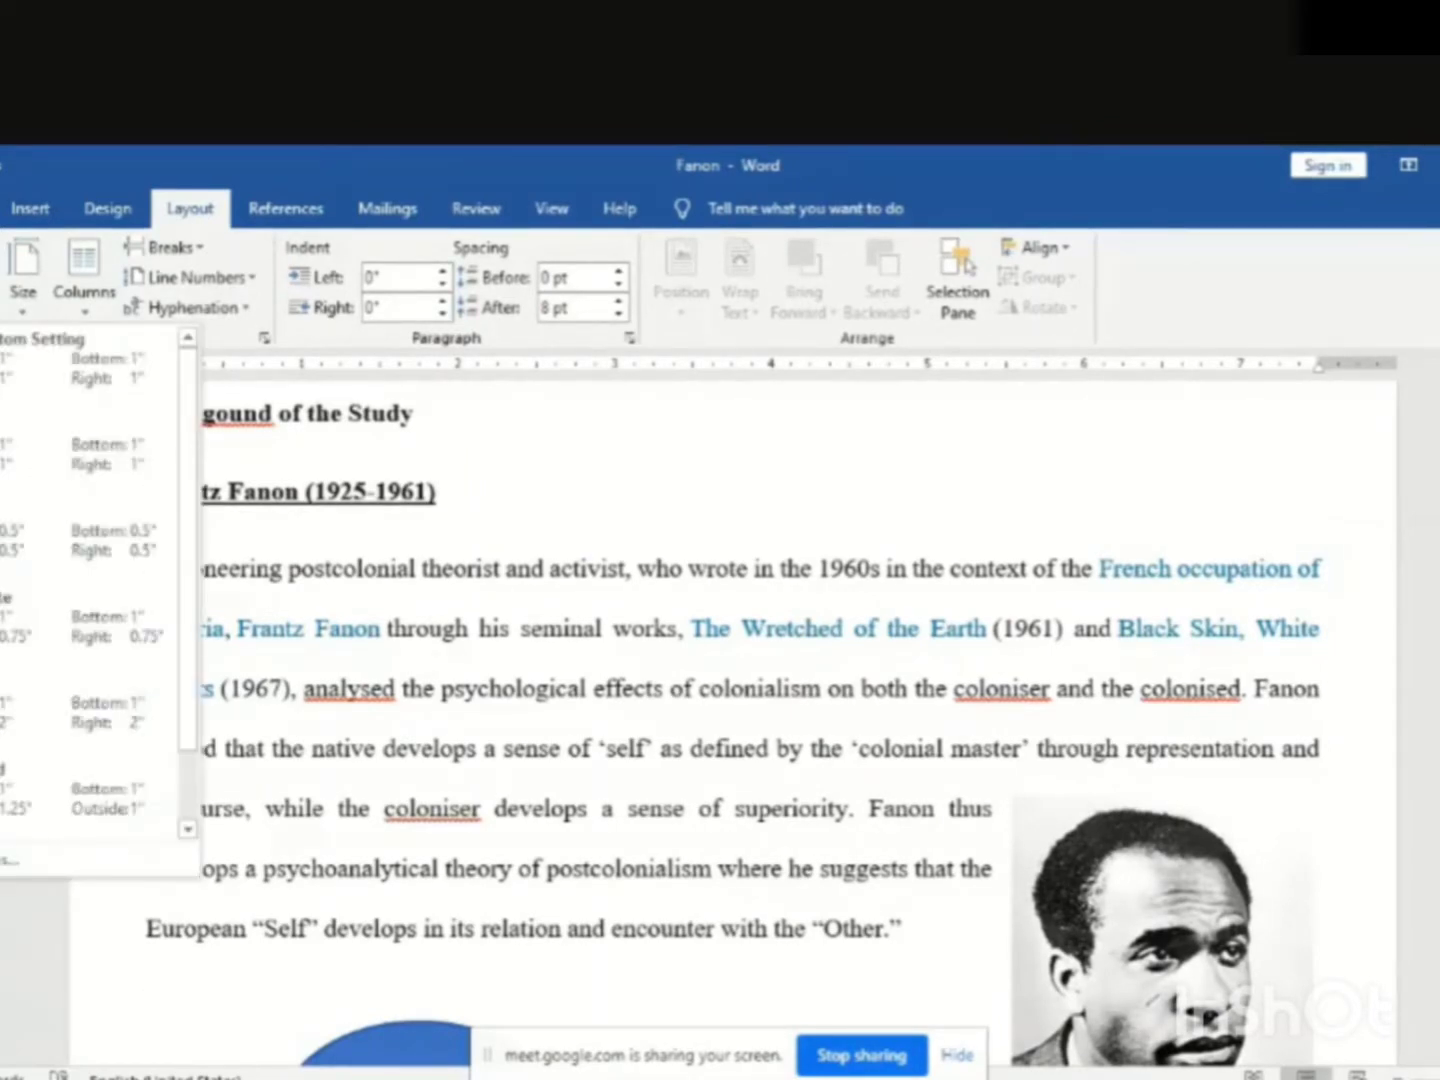
{"action": "left_click", "coordinate": [0, 626]}
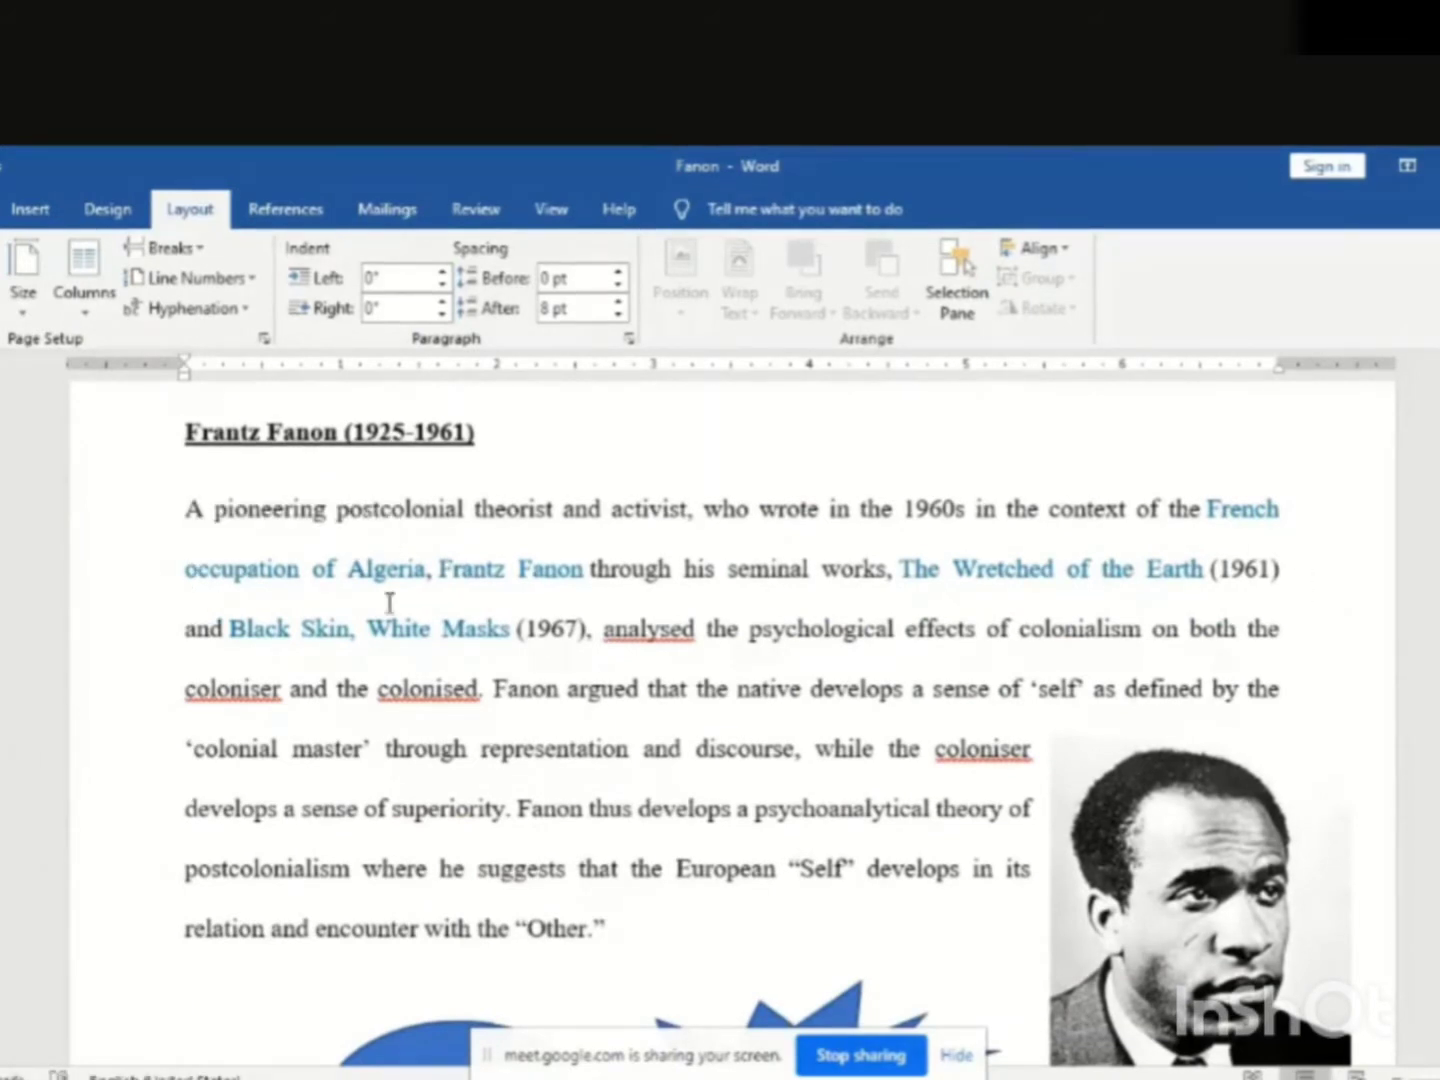
Apply the Wide margin preset with 2" side margins, followed by the Mirrored preset with 1.25" inside and 1" outside margins
{"action": "left_click", "coordinate": [1, 284]}
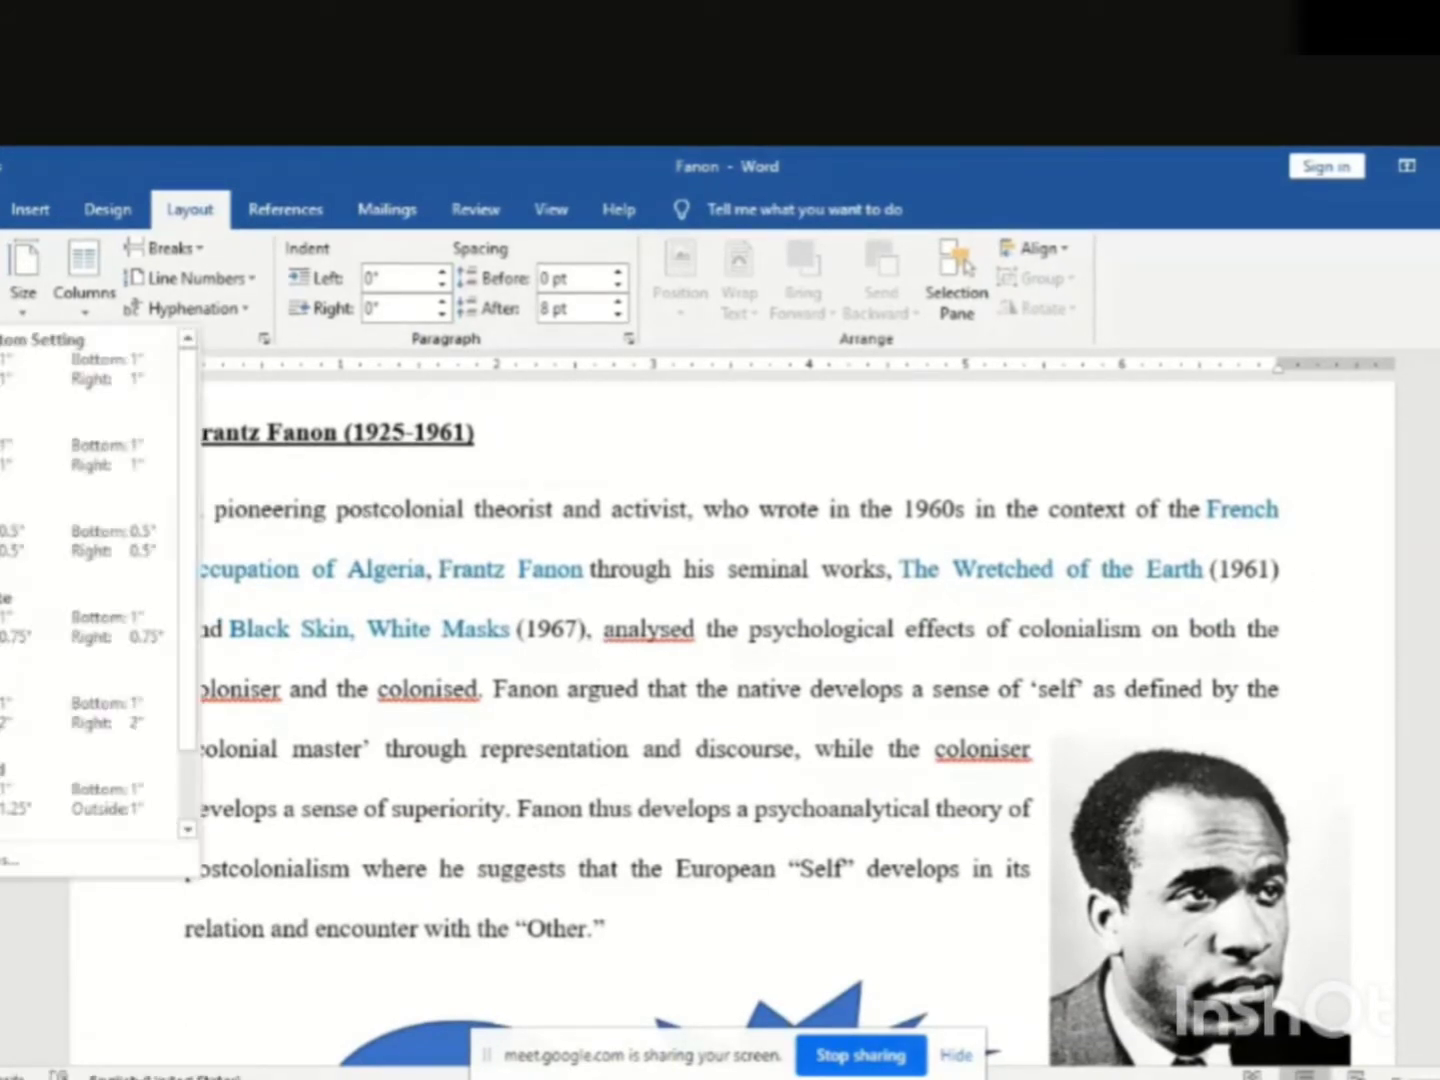
{"action": "left_click", "coordinate": [20, 710]}
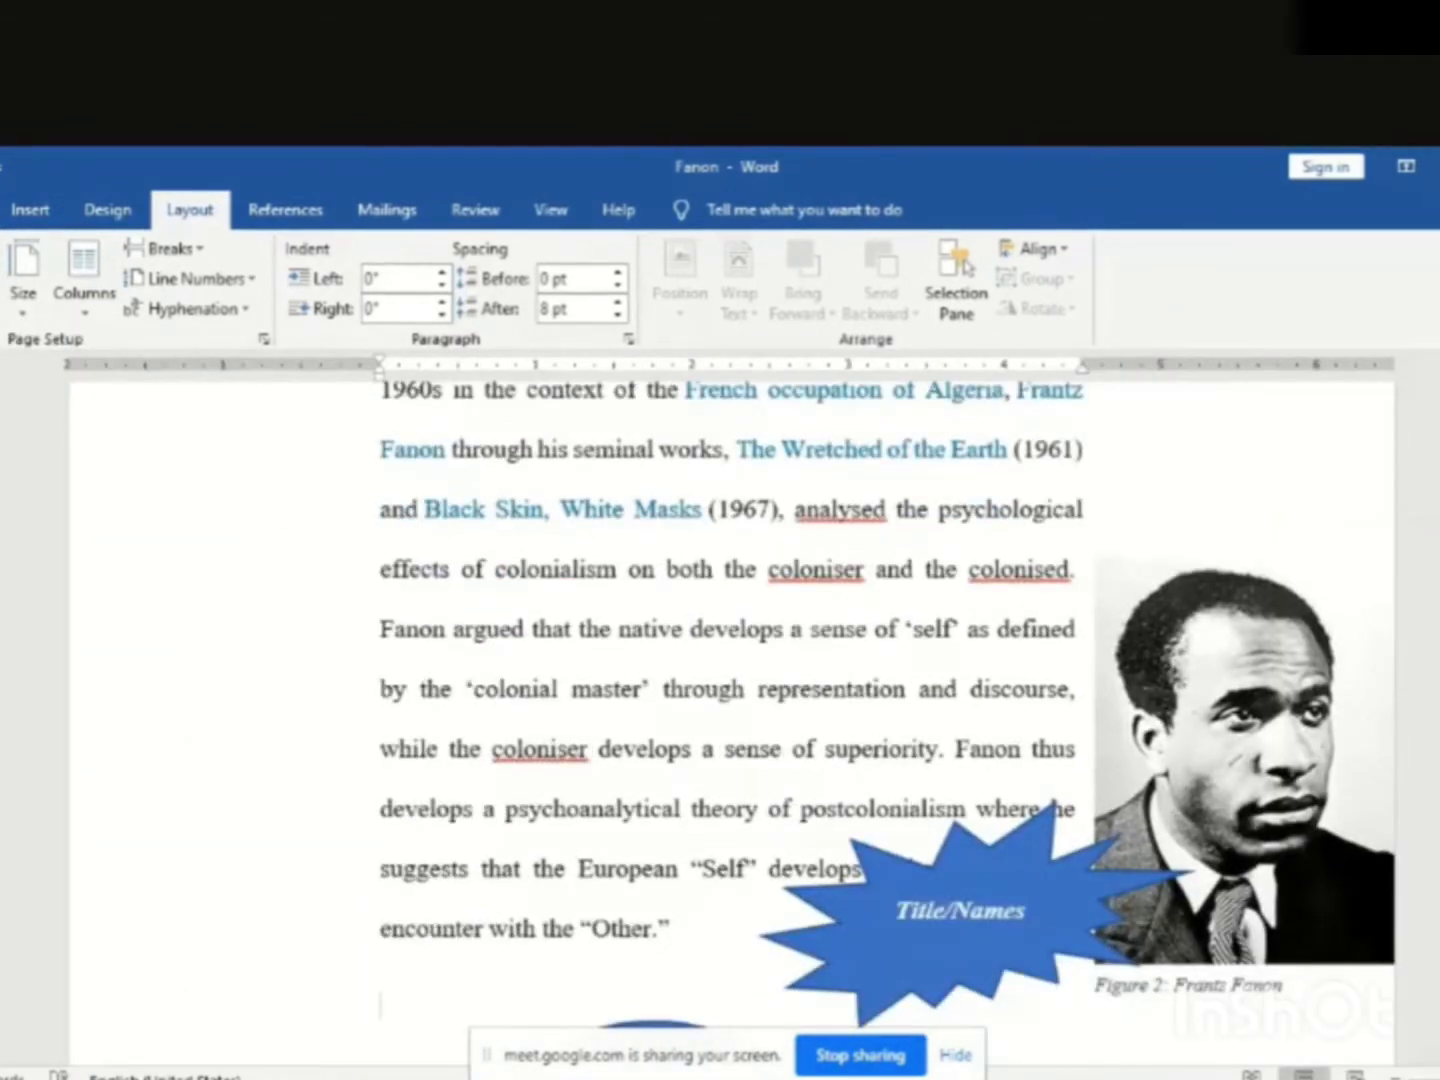
{"action": "left_click", "coordinate": [0, 285]}
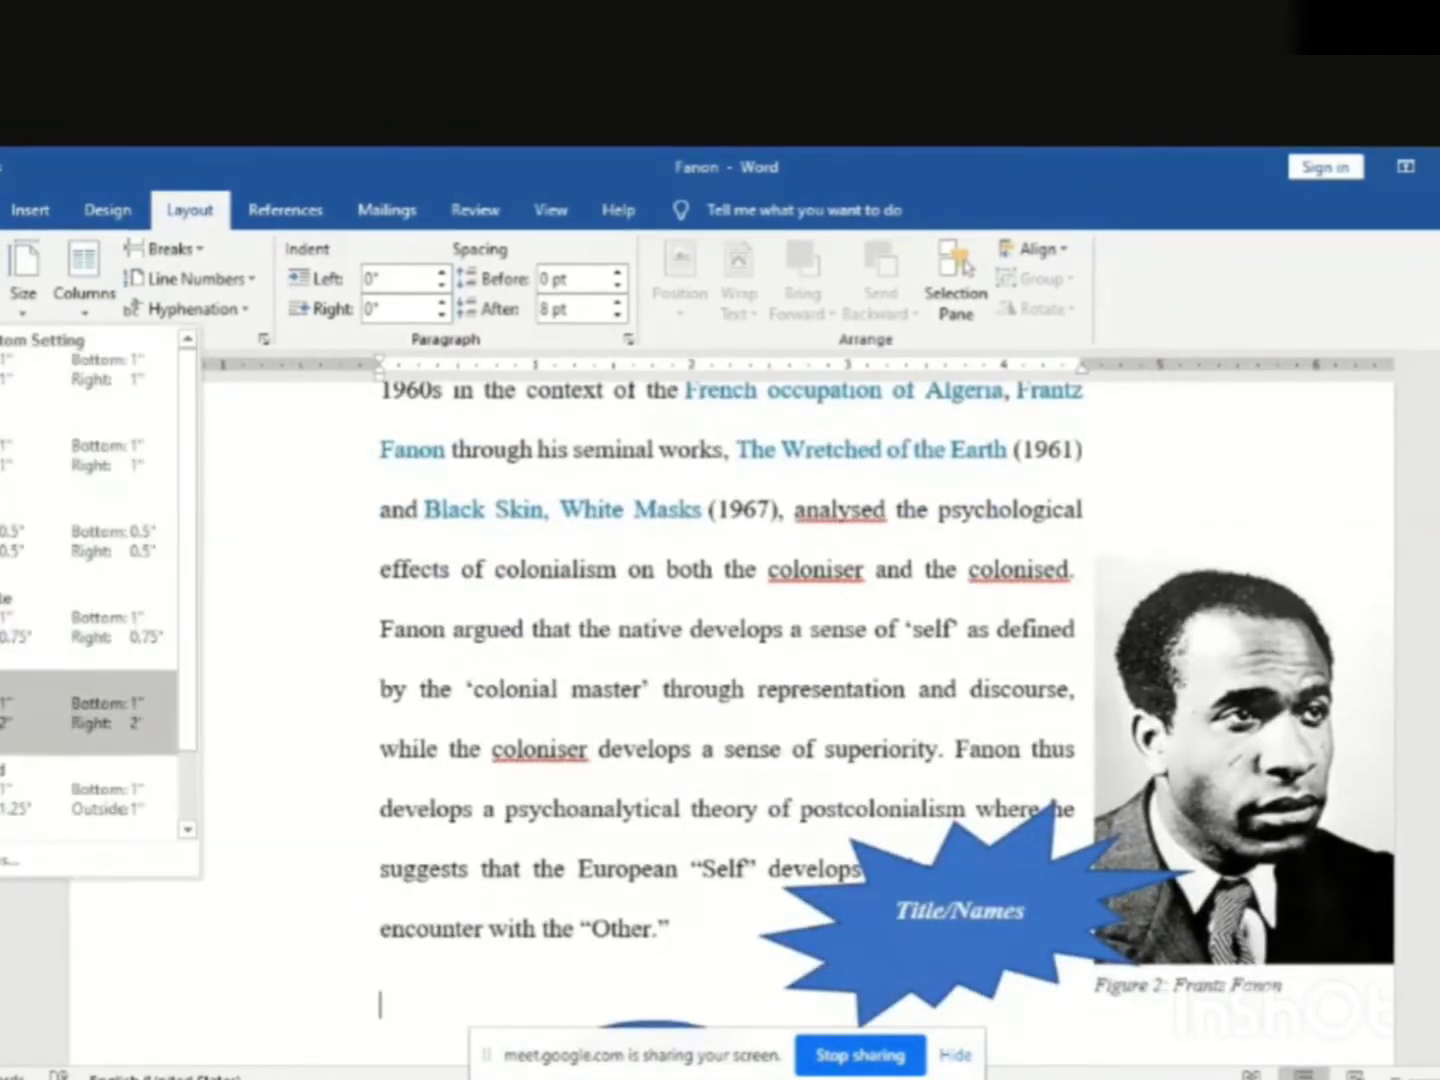
{"action": "left_click", "coordinate": [20, 800]}
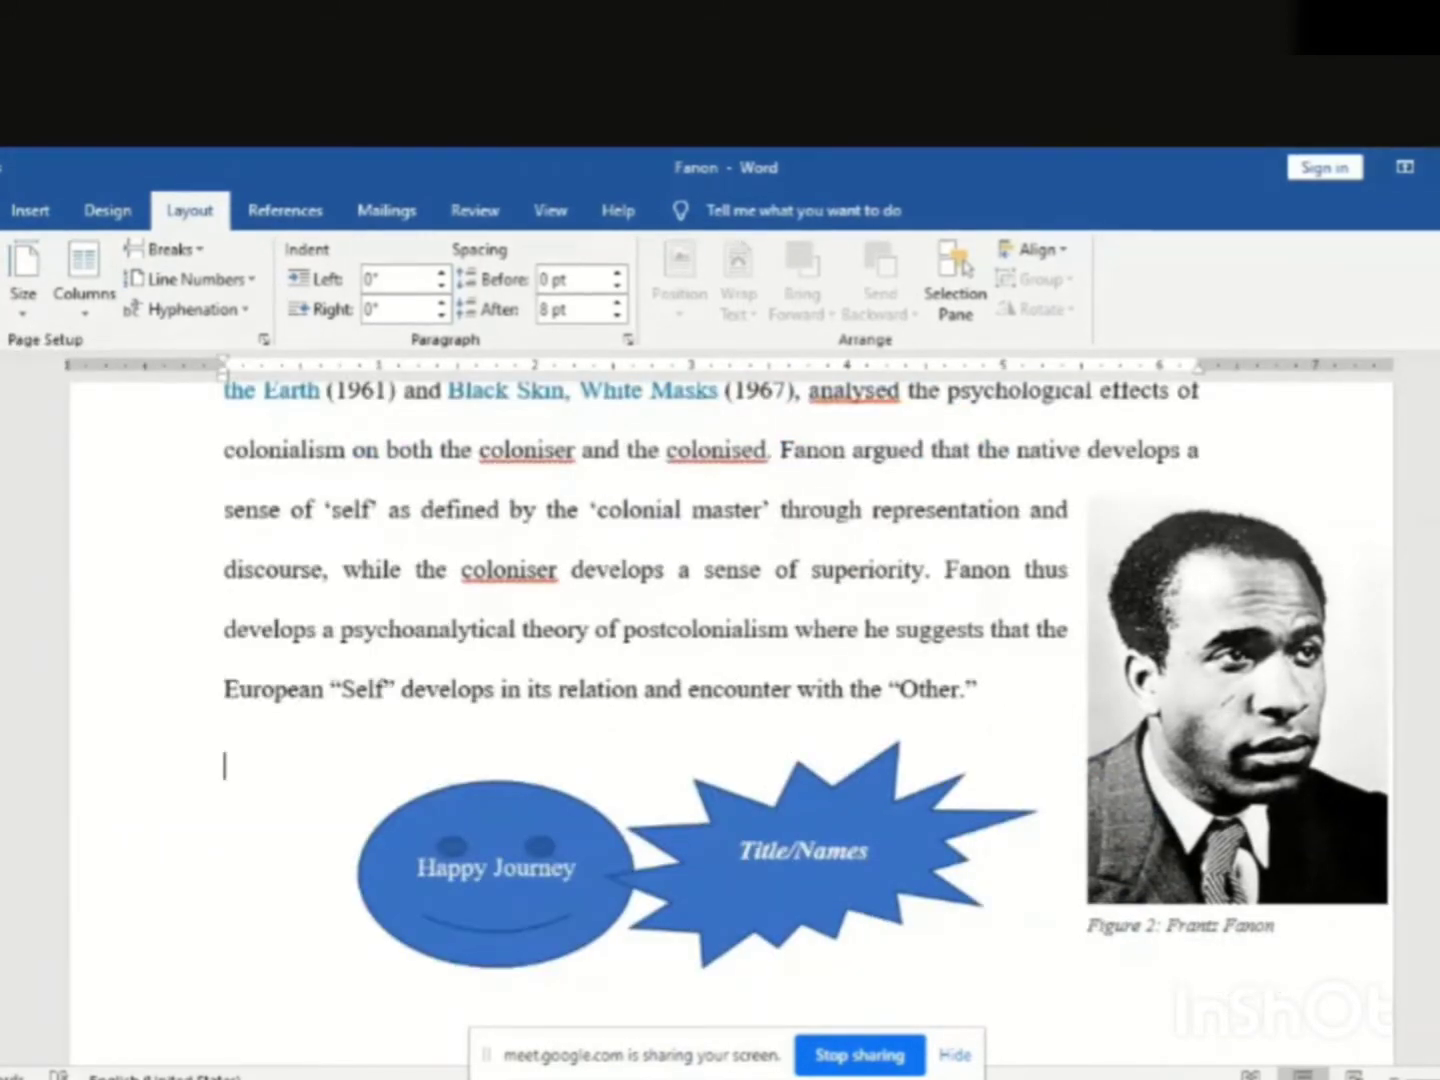
Open the custom margin settings for the document and set the top margin to 2"
{"action": "left_click", "coordinate": [1, 285]}
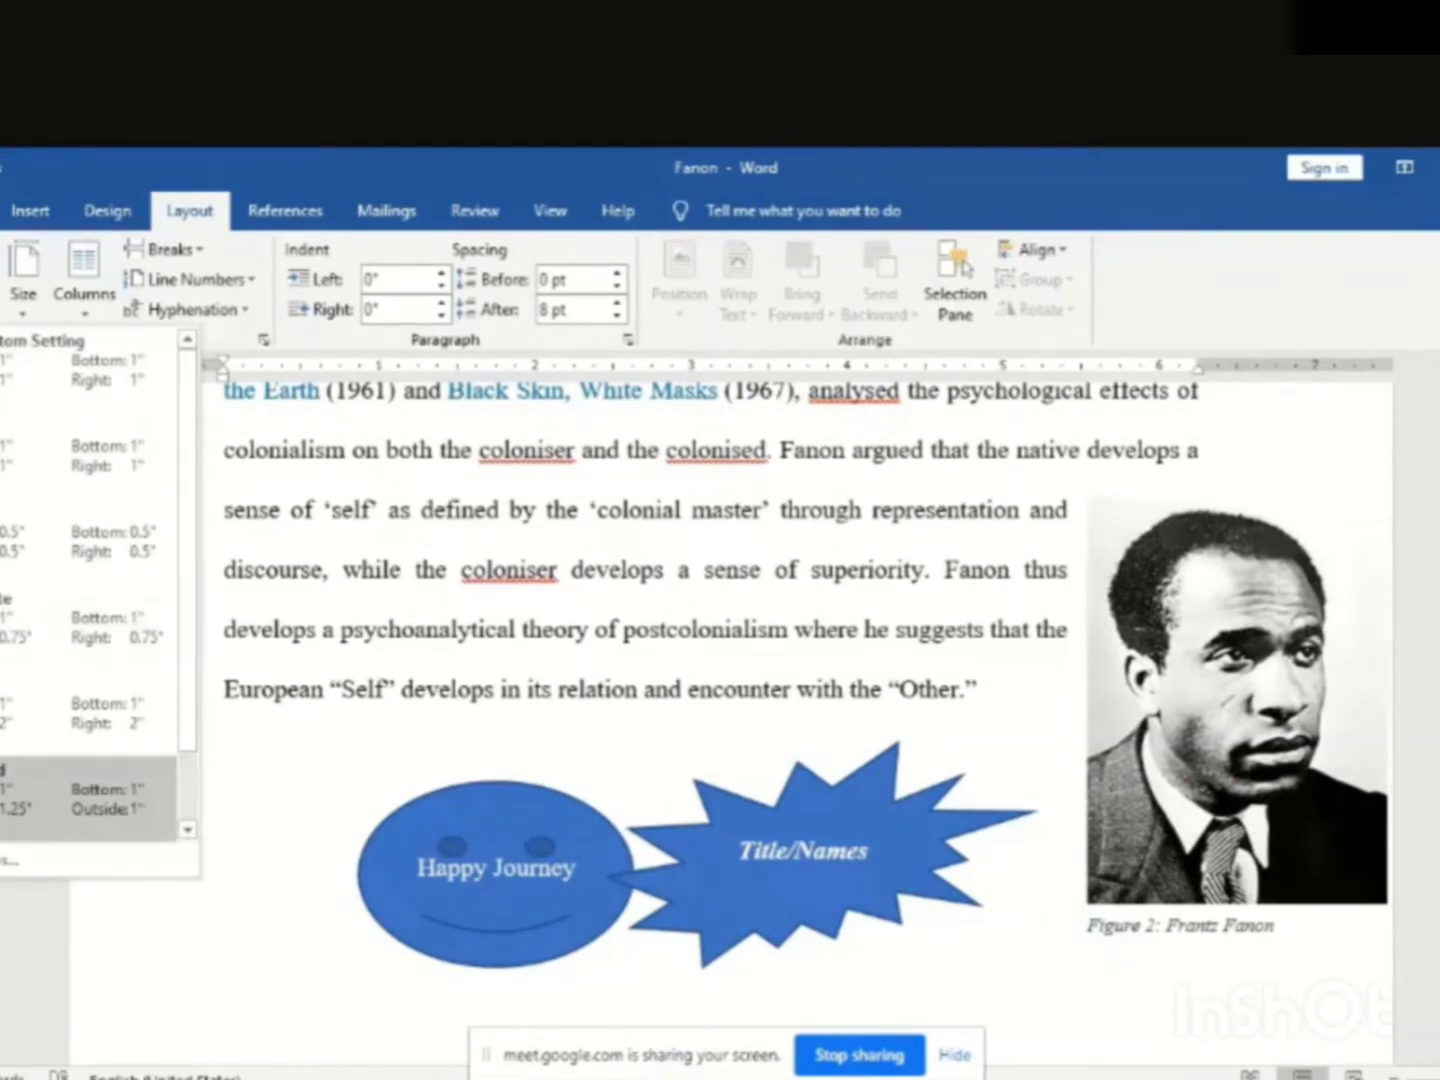
{"action": "left_click", "coordinate": [10, 860]}
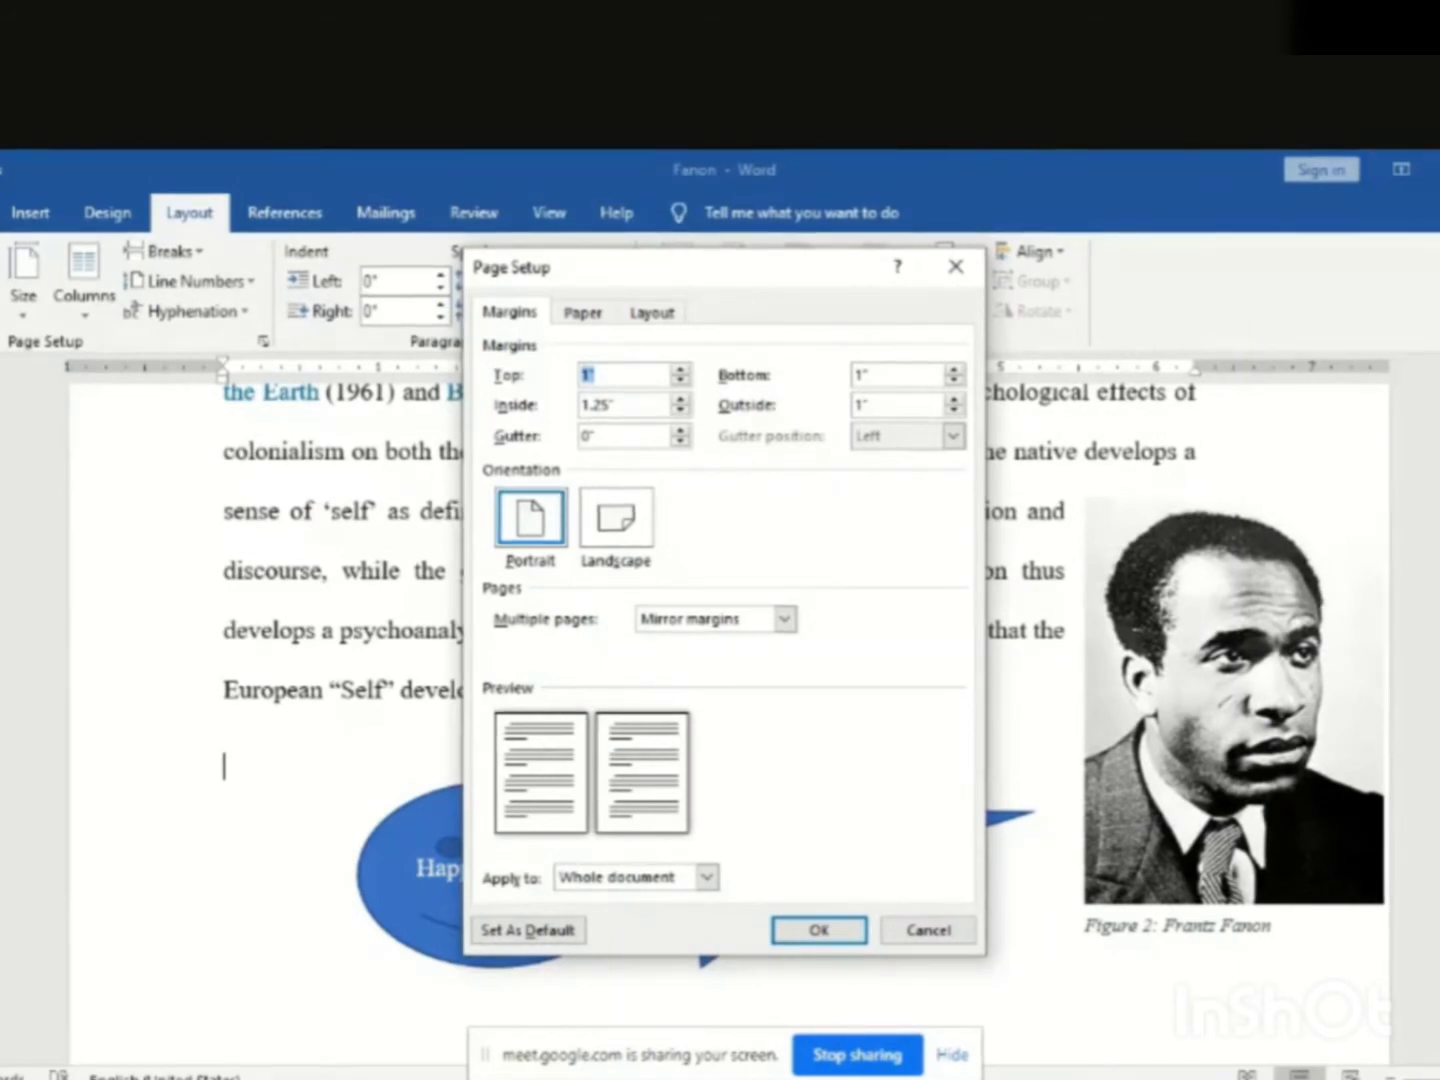
{"action": "left_click", "coordinate": [56, 821]}
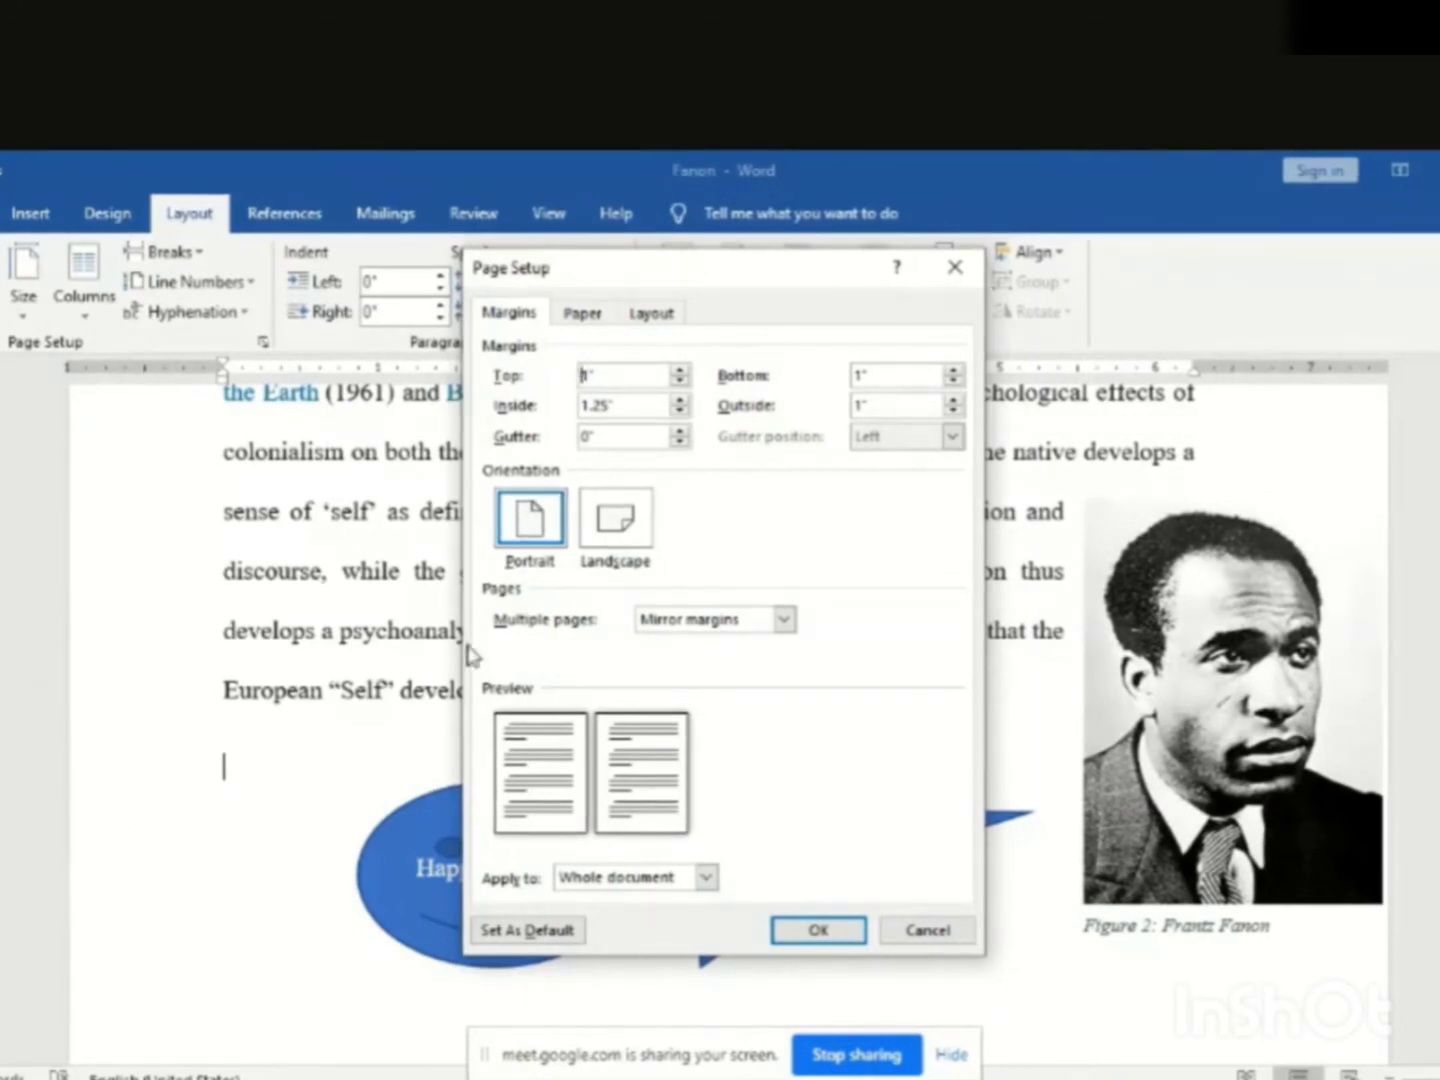
{"action": "left_click", "coordinate": [680, 370]}
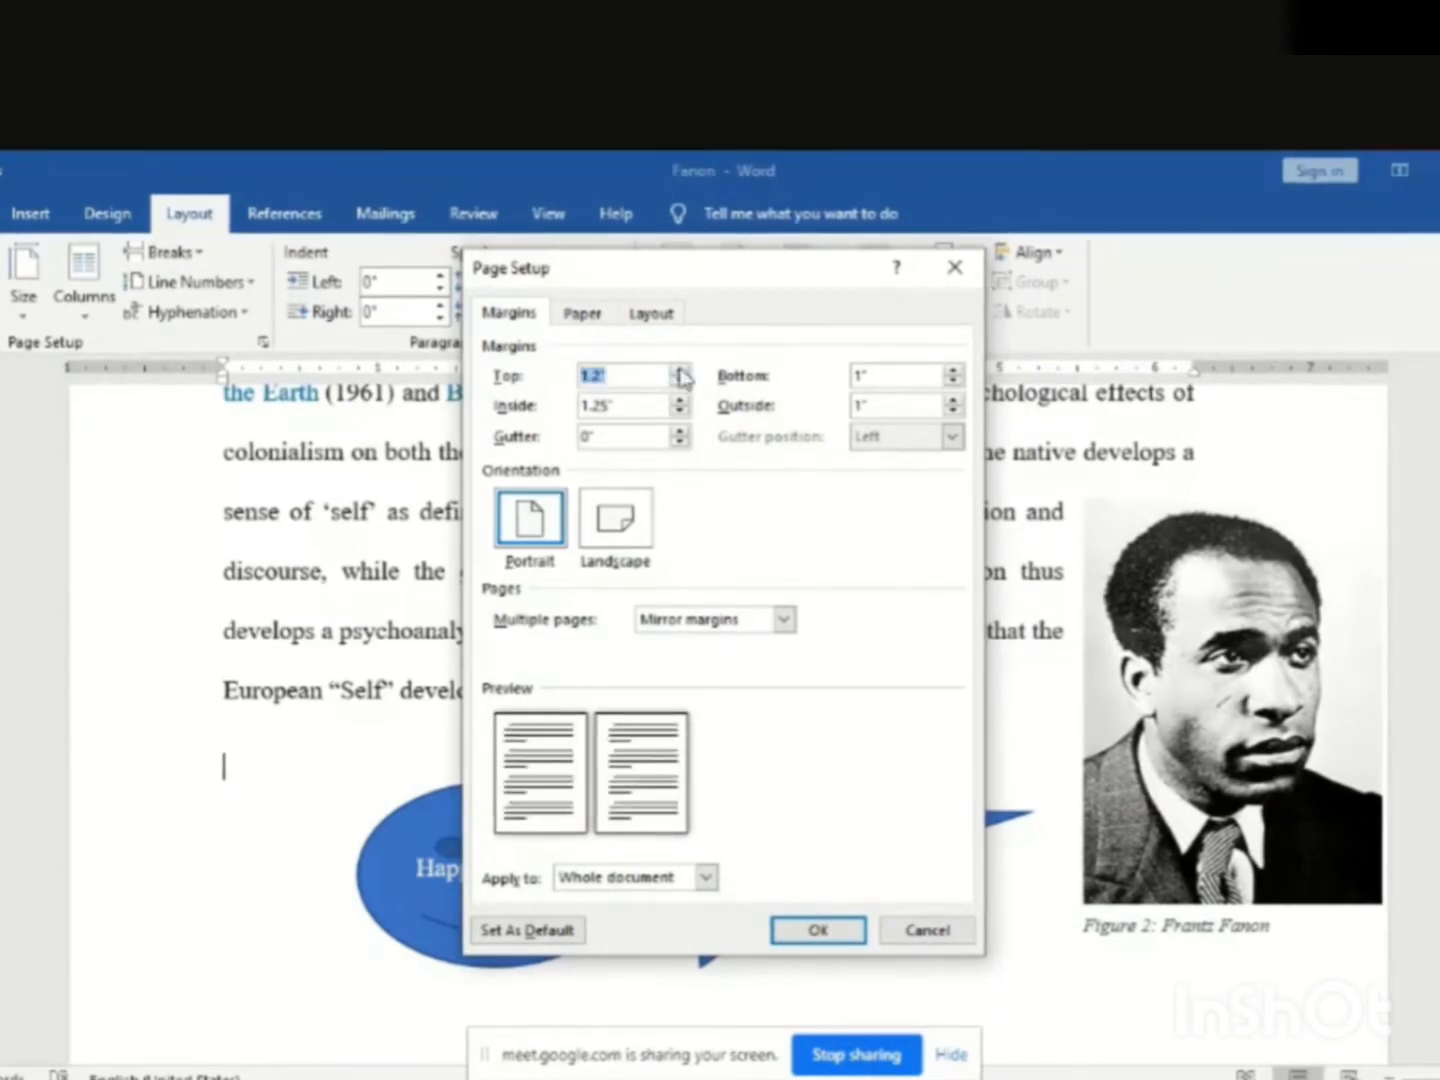
{"action": "left_click", "coordinate": [680, 371]}
{"action": "left_click", "coordinate": [679, 370]}
{"action": "left_click", "coordinate": [680, 370]}
{"action": "left_click", "coordinate": [679, 370]}
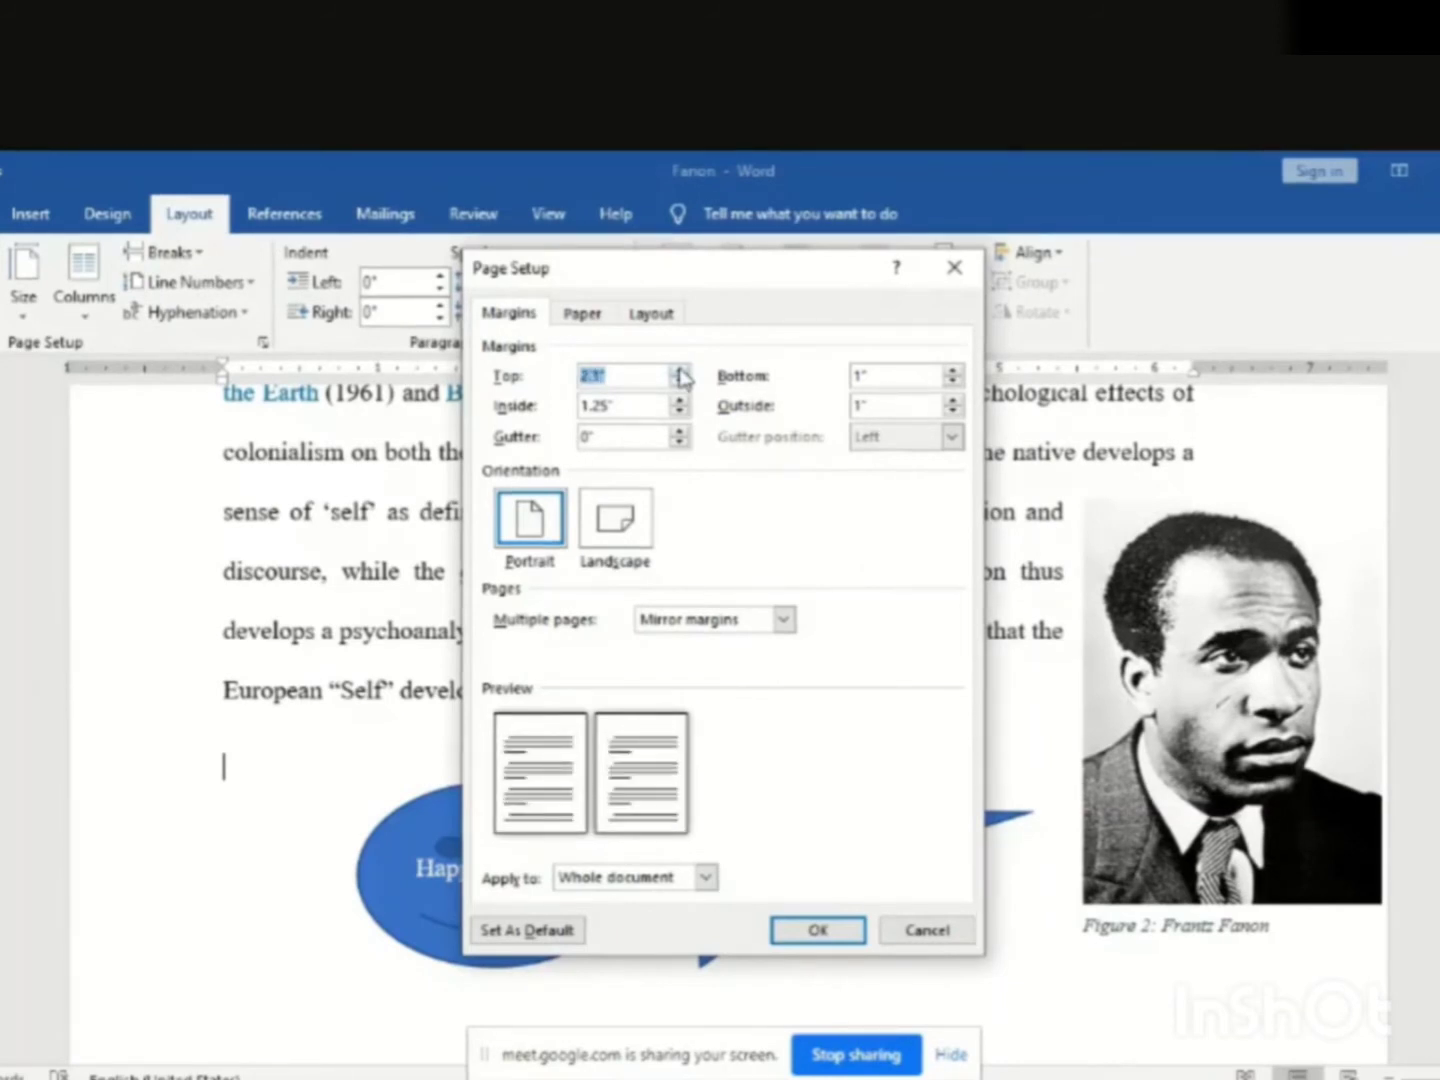
{"action": "left_click", "coordinate": [680, 383]}
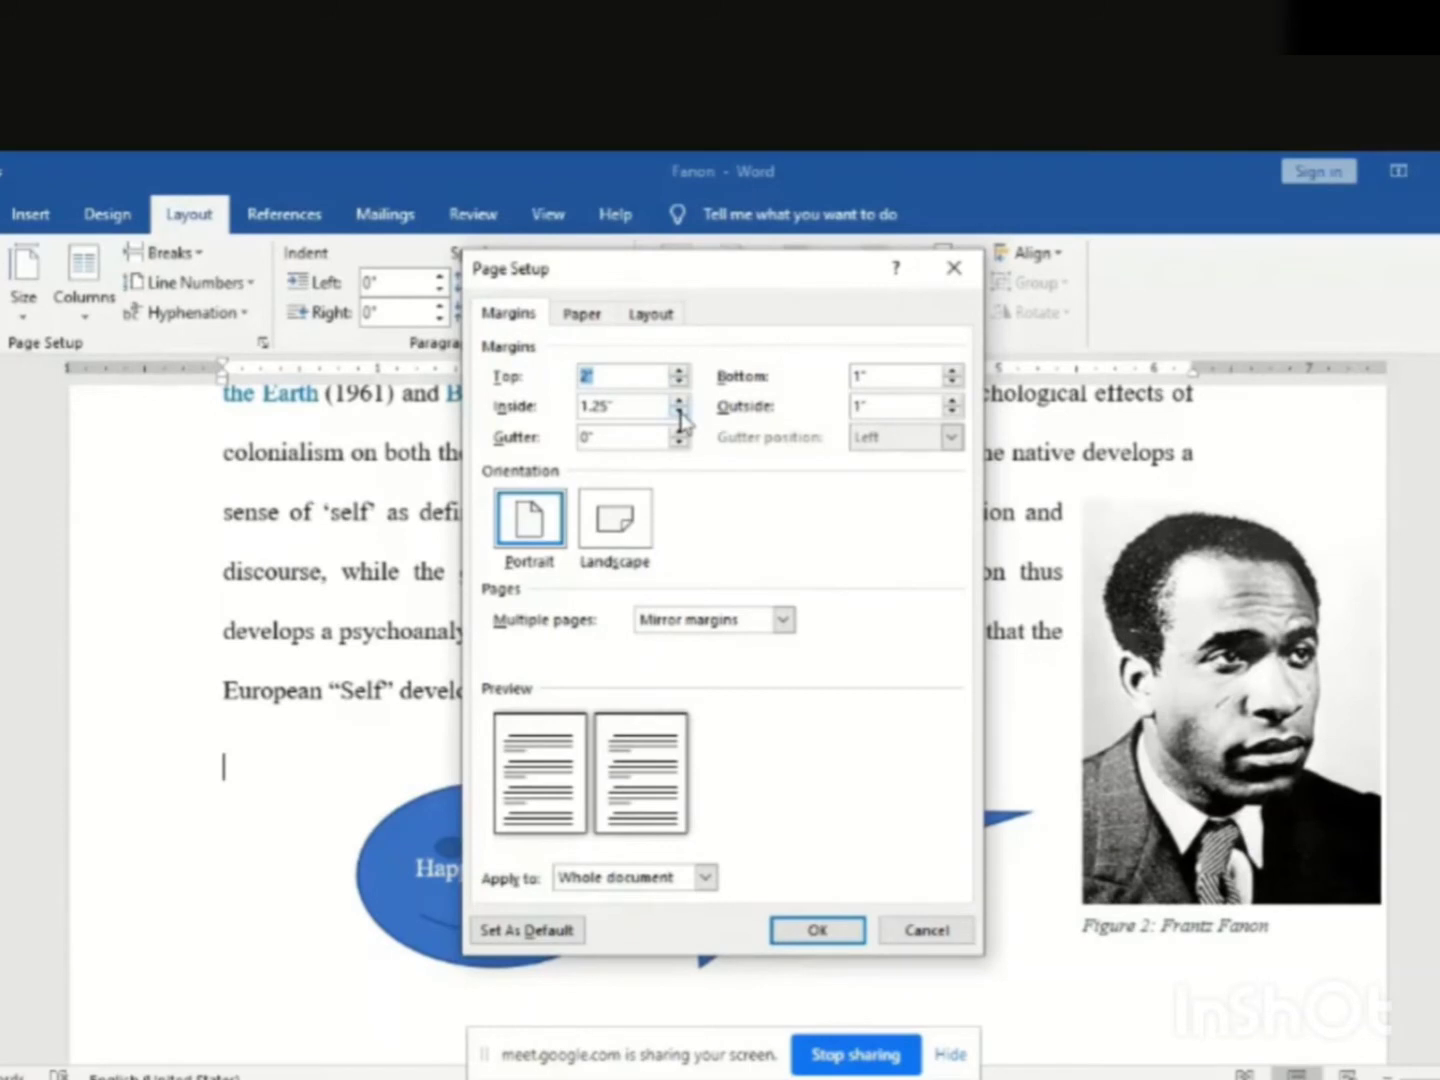
Set the inside margin to 1.5" in the custom page setup
{"action": "left_click", "coordinate": [679, 401]}
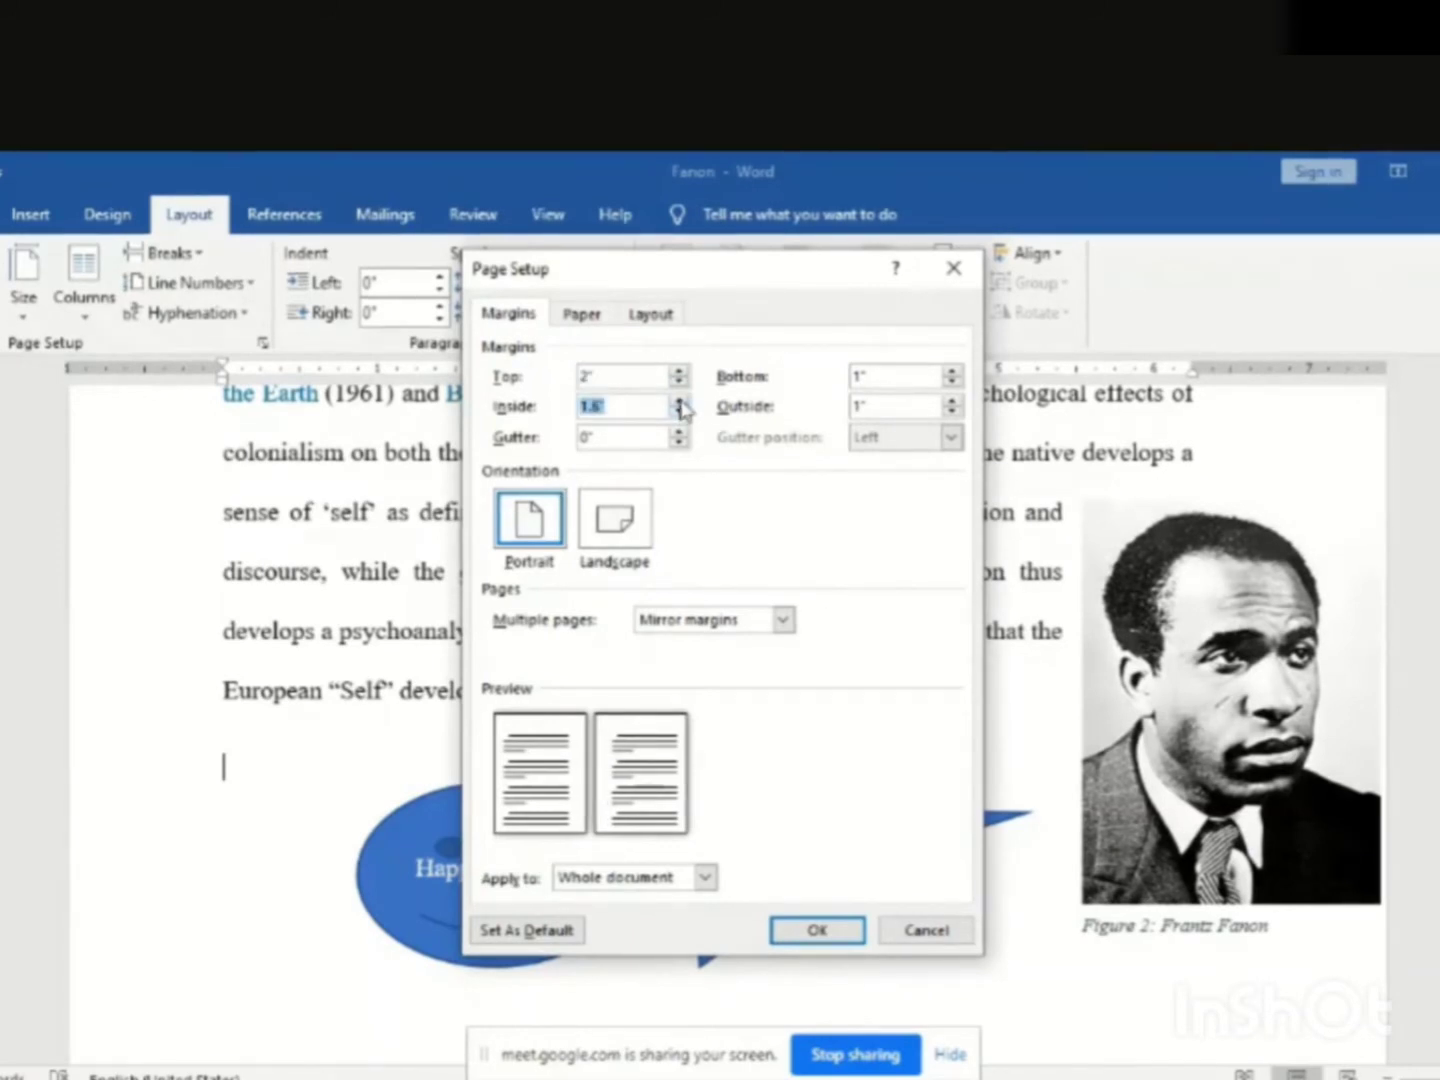
{"action": "left_click", "coordinate": [679, 401]}
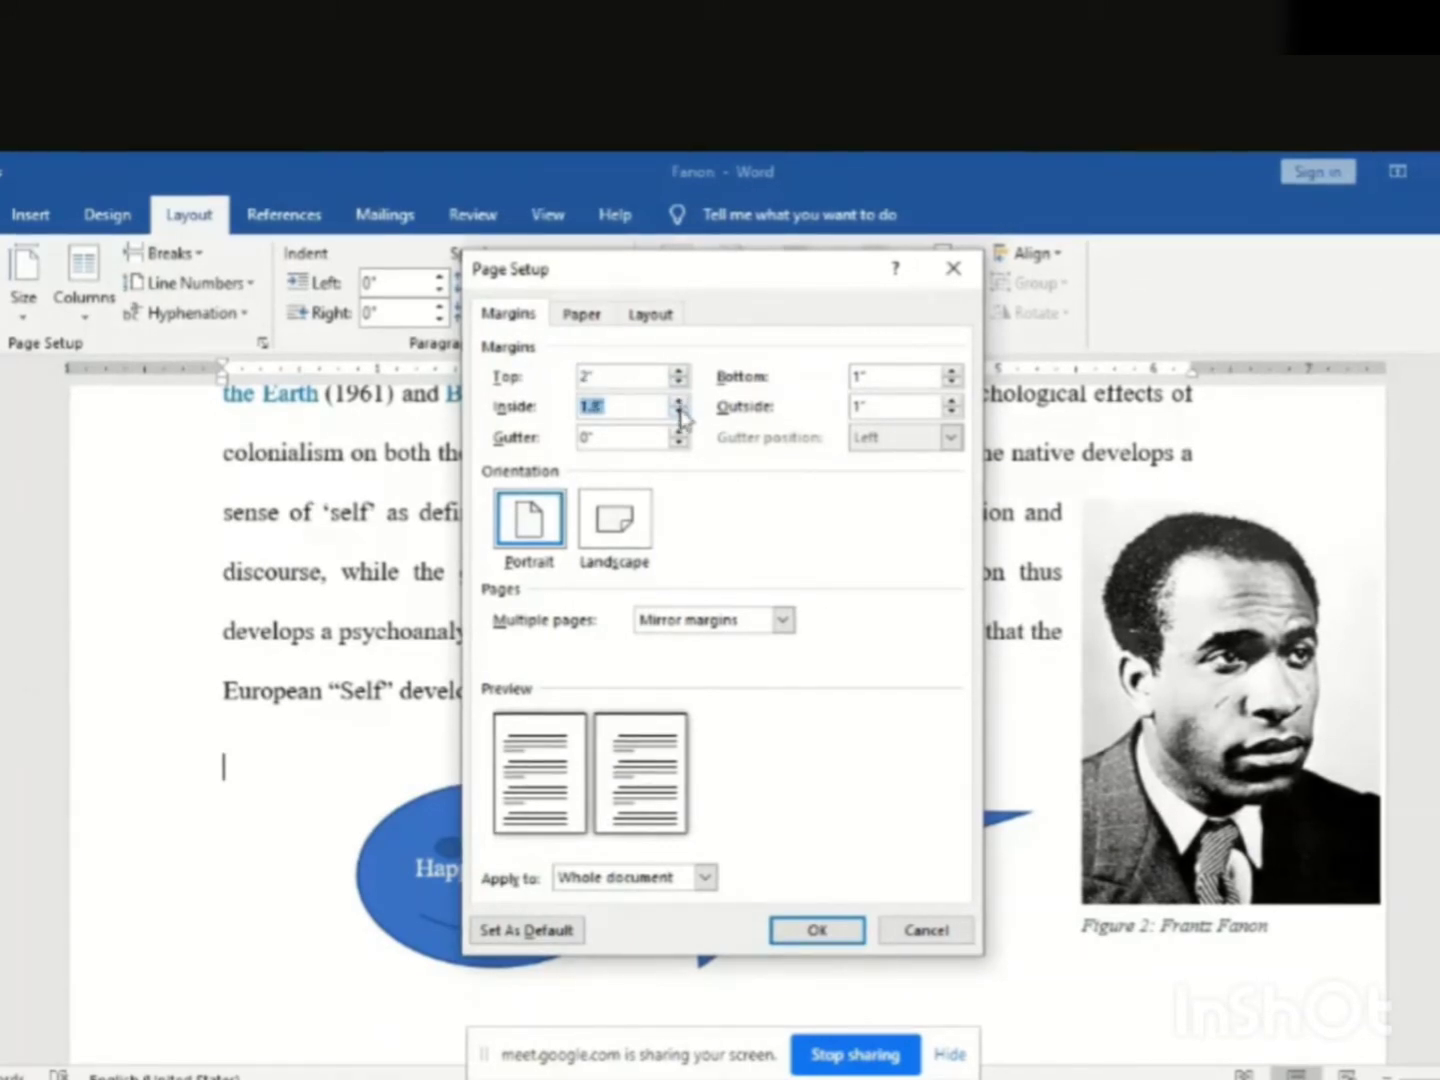
{"action": "left_click", "coordinate": [679, 402]}
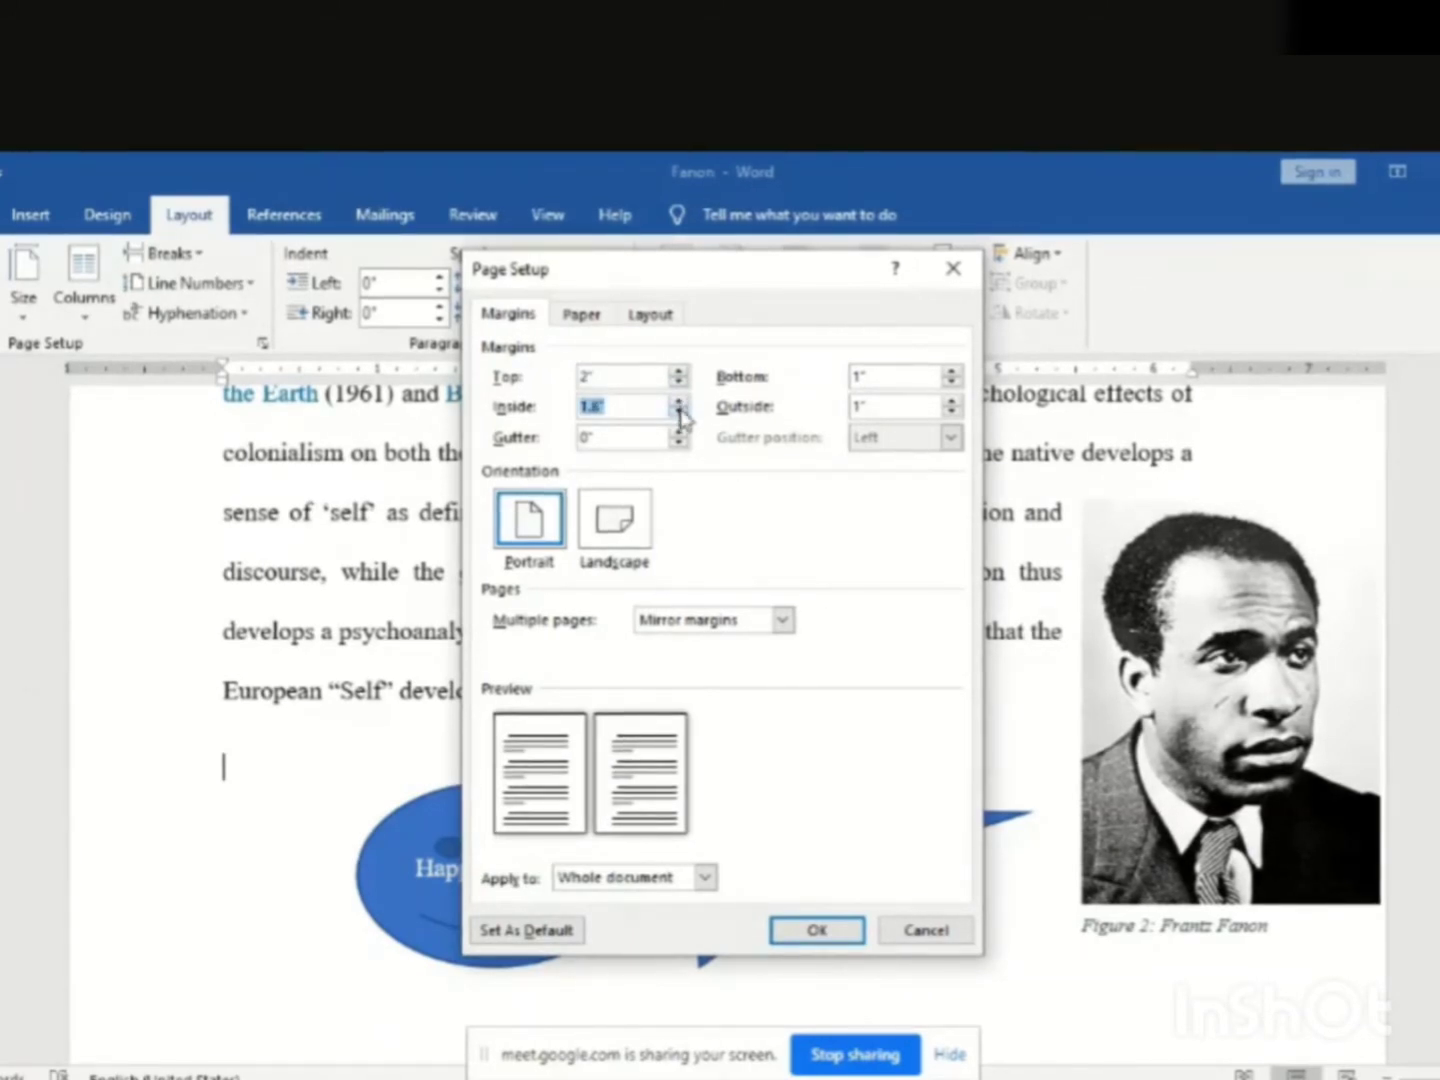
Set the bottom margin to 2" and the outside margin to 1.5", and apply the custom margins to the whole document
{"action": "left_click", "coordinate": [951, 374]}
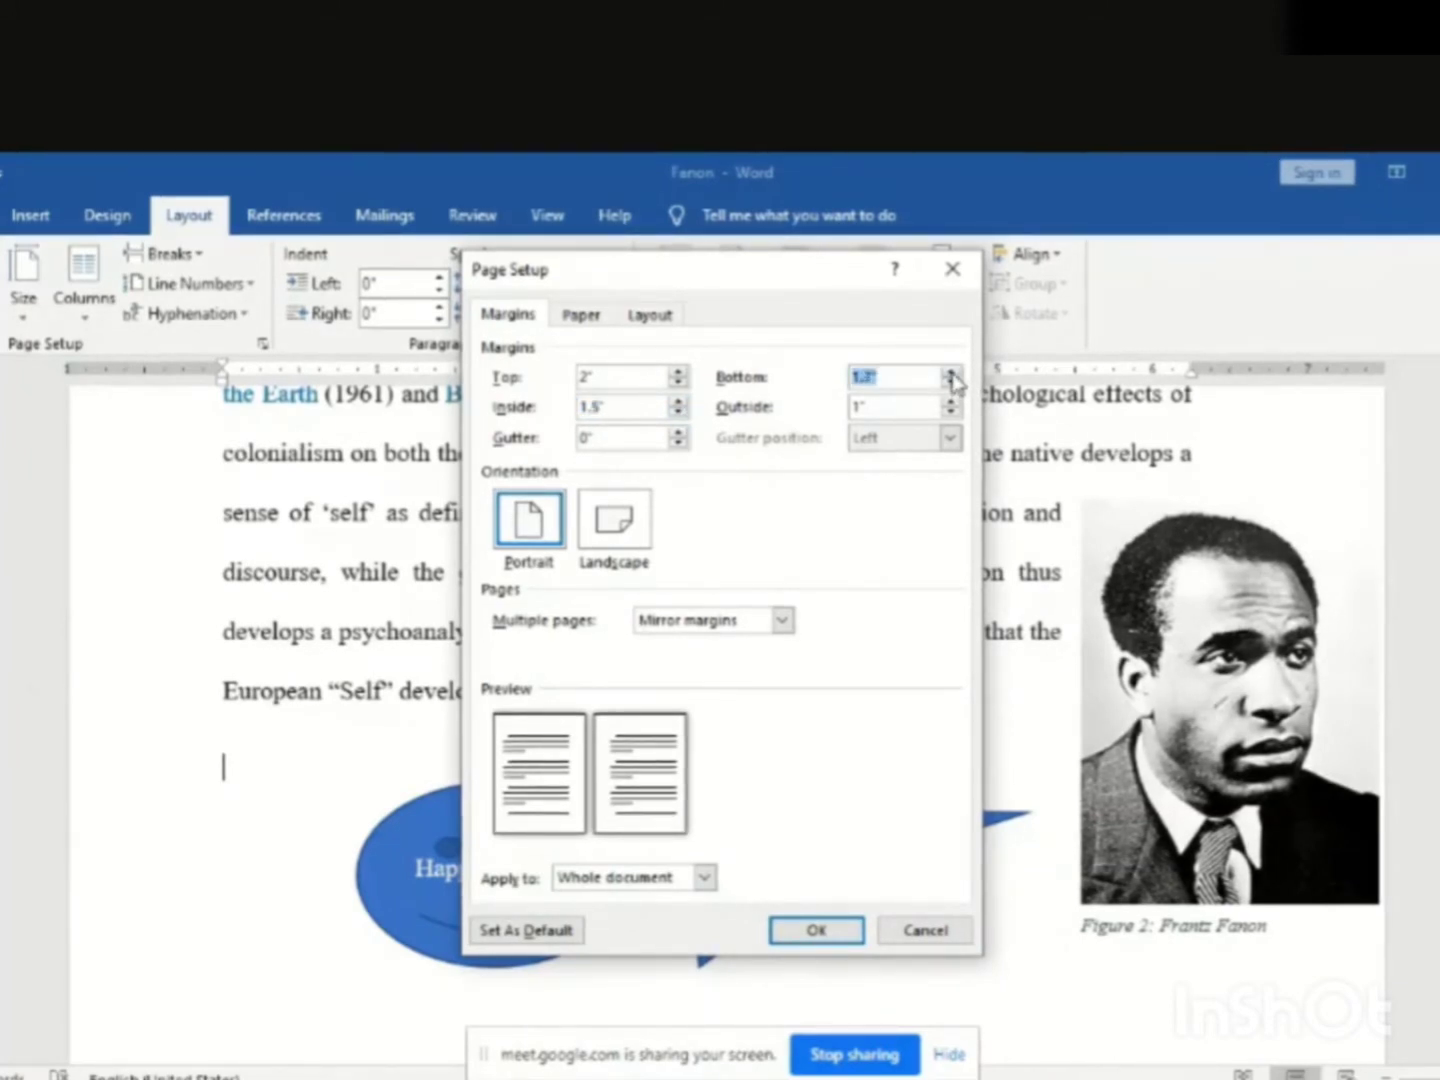
{"action": "left_click", "coordinate": [951, 376]}
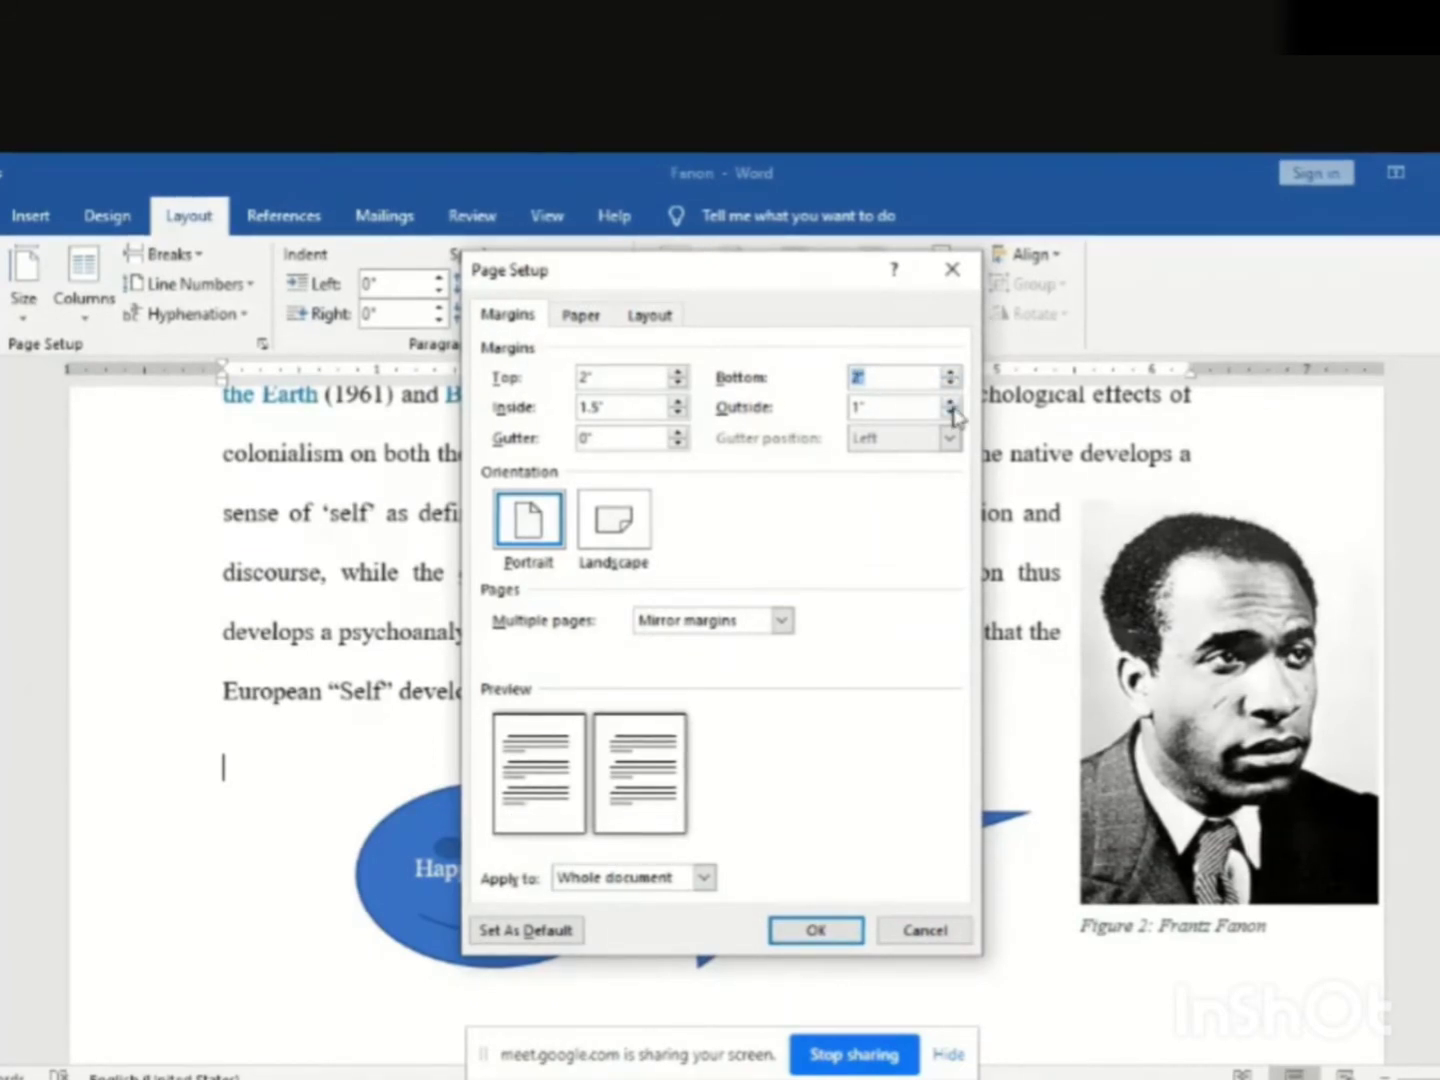
{"action": "left_click", "coordinate": [951, 401]}
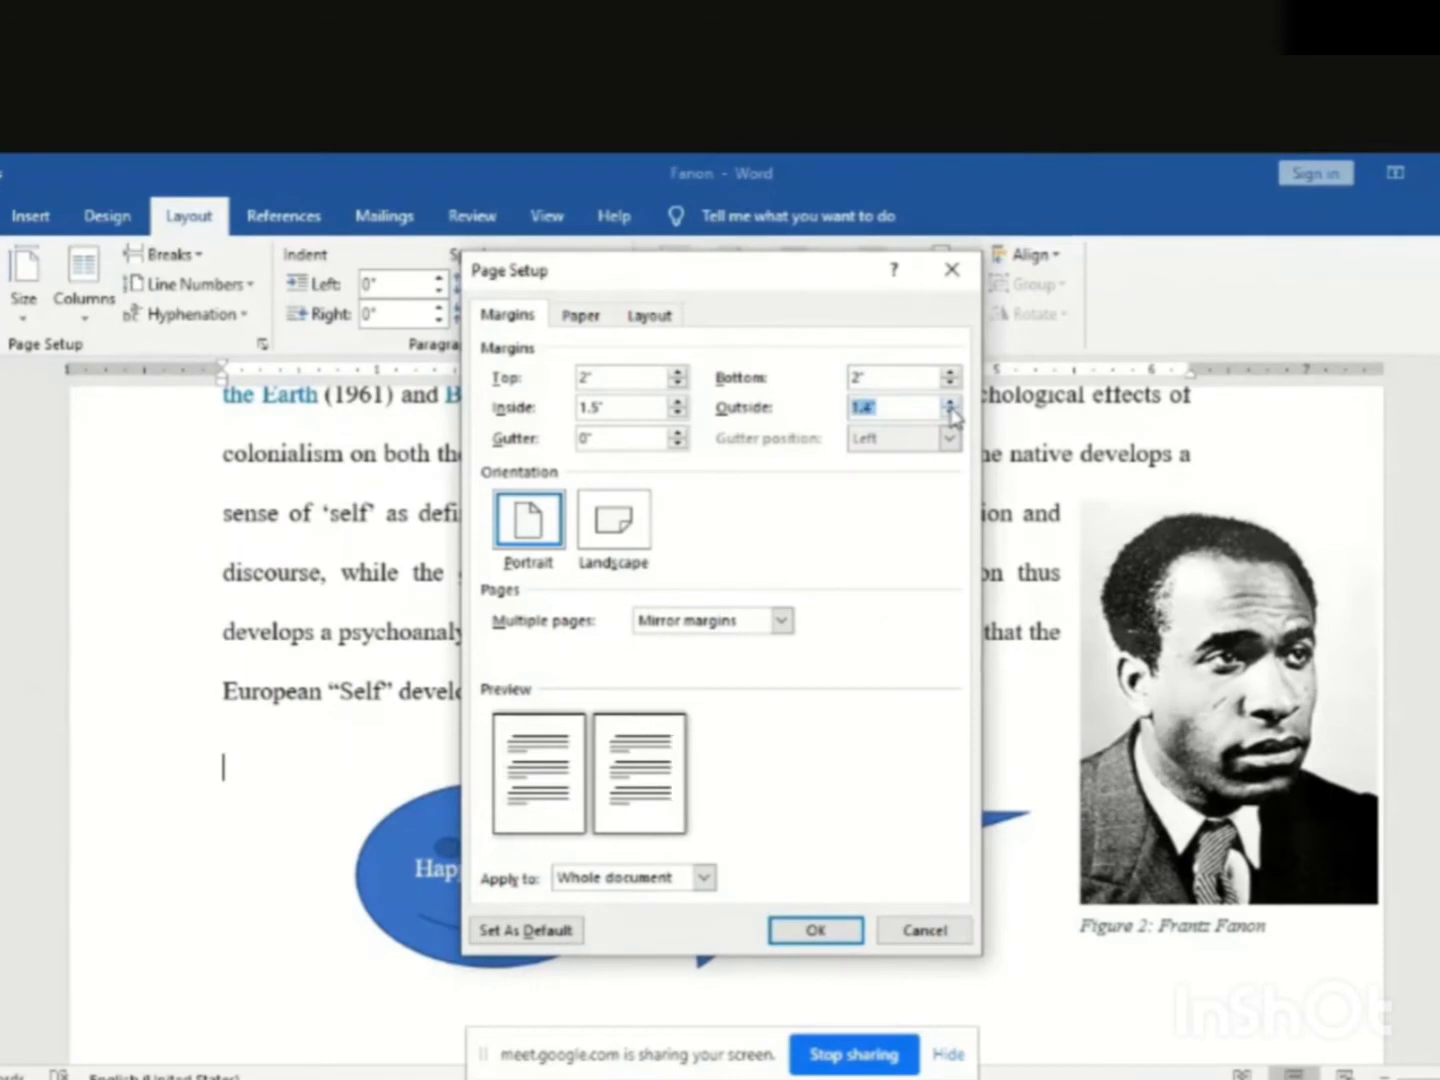
{"action": "left_click", "coordinate": [951, 403]}
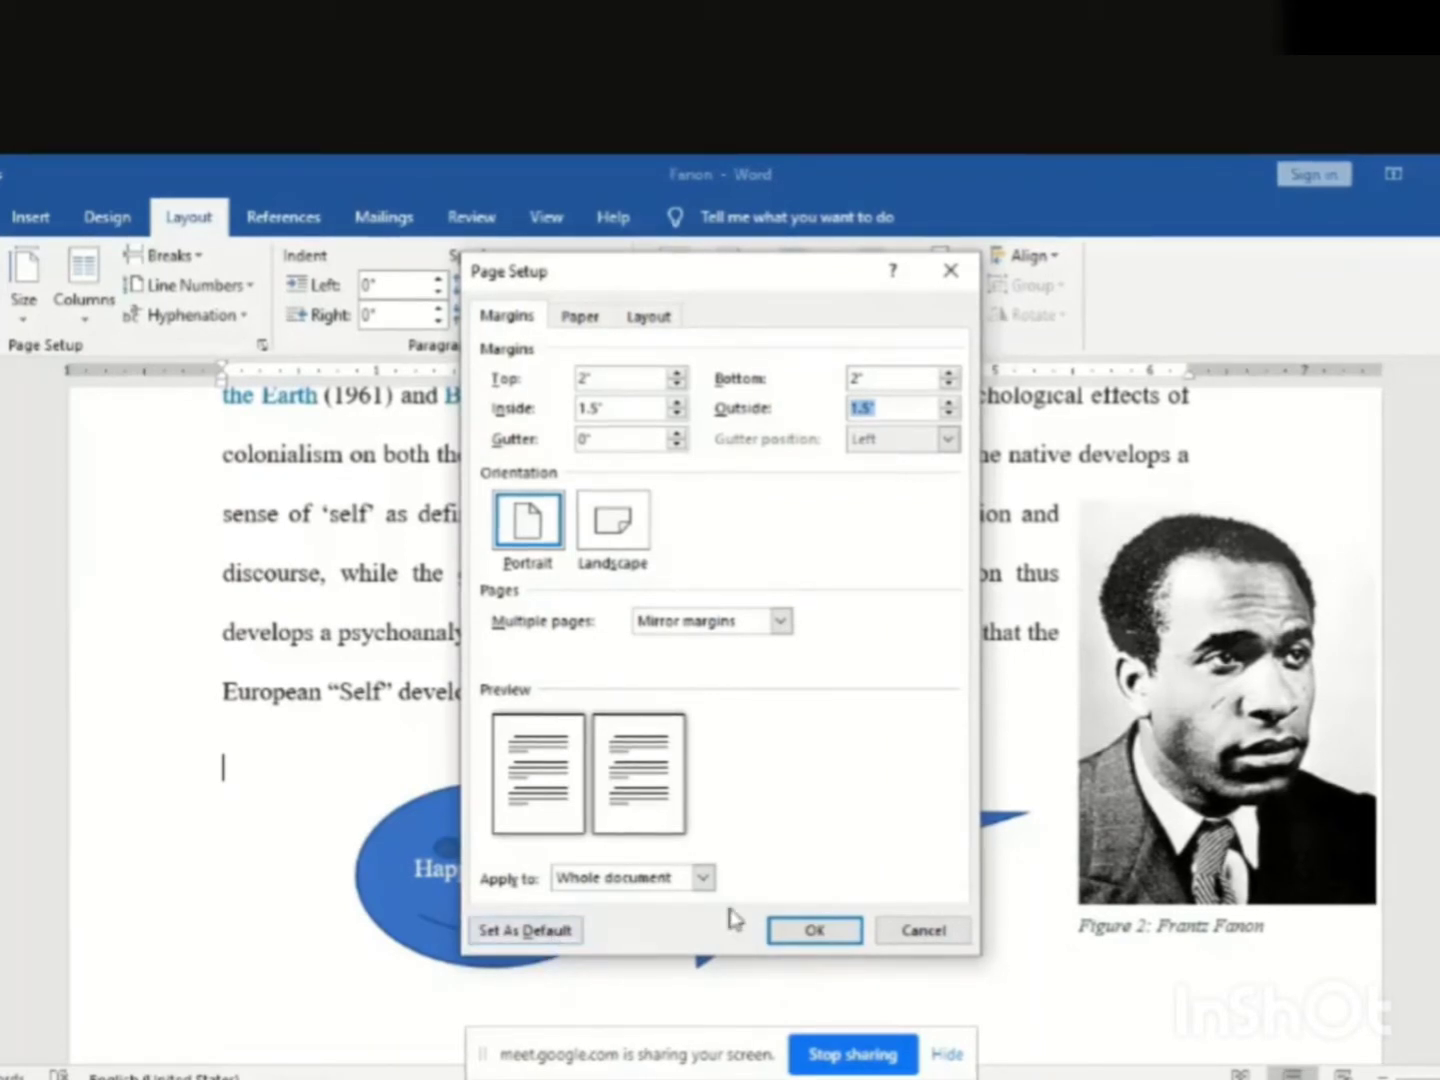
{"action": "left_click", "coordinate": [834, 938]}
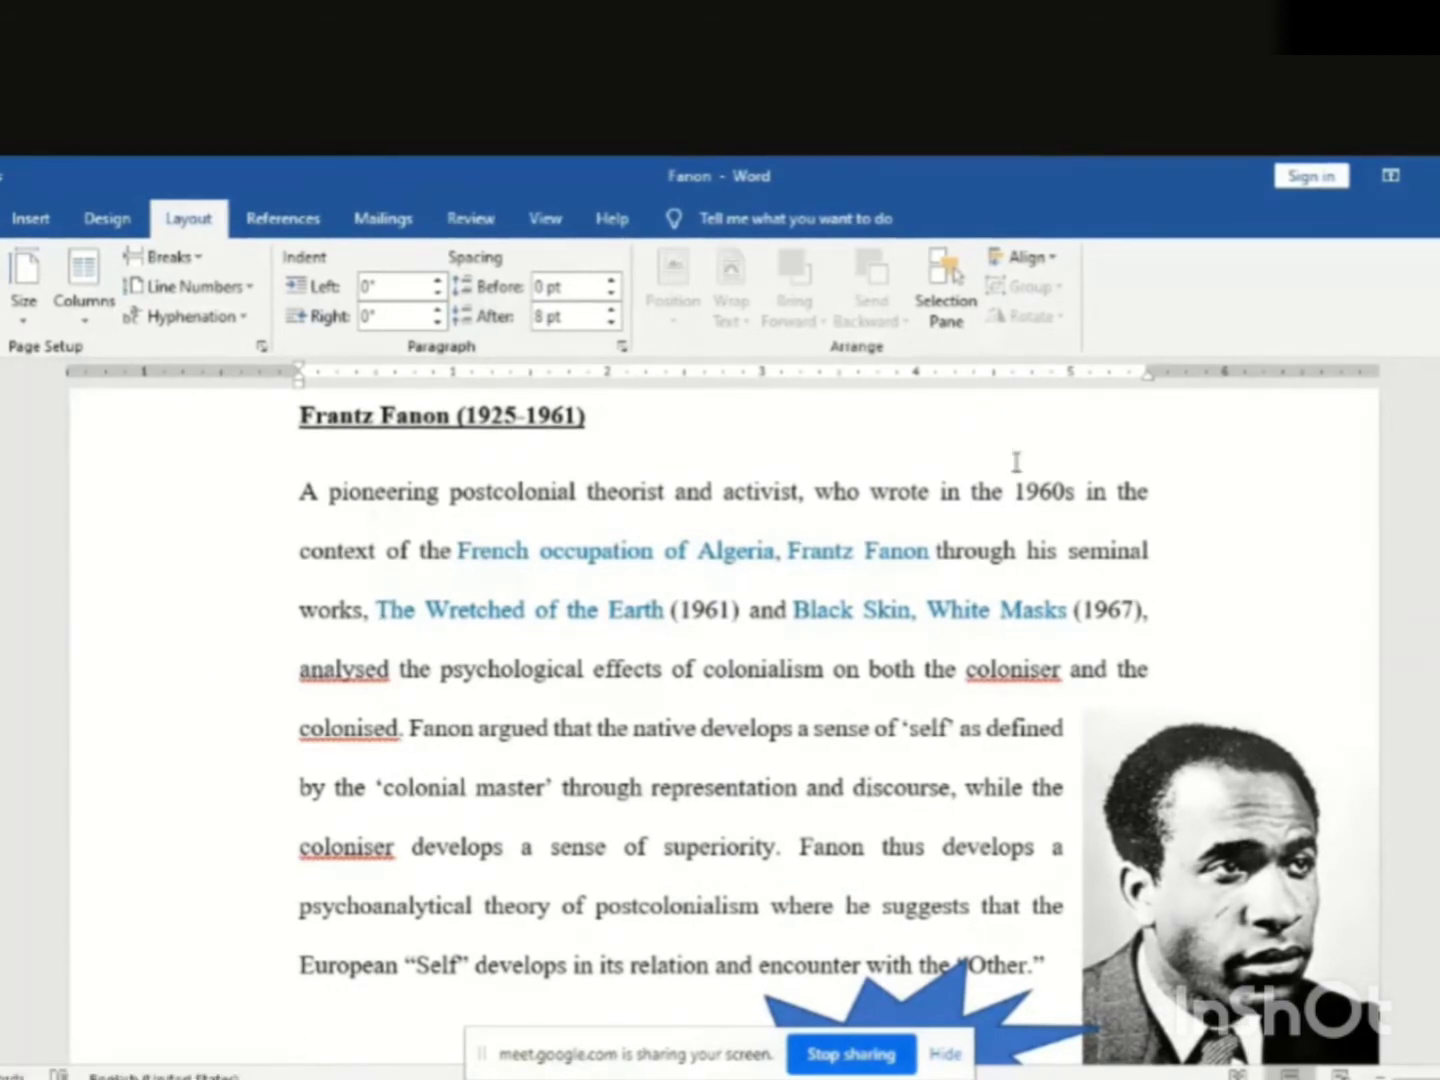
Check the custom margins through the document, and restore the Normal preset with 1" margins on all sides
{"action": "scroll", "coordinate": [720, 730], "scroll_direction": "up", "scroll_amount": 5}
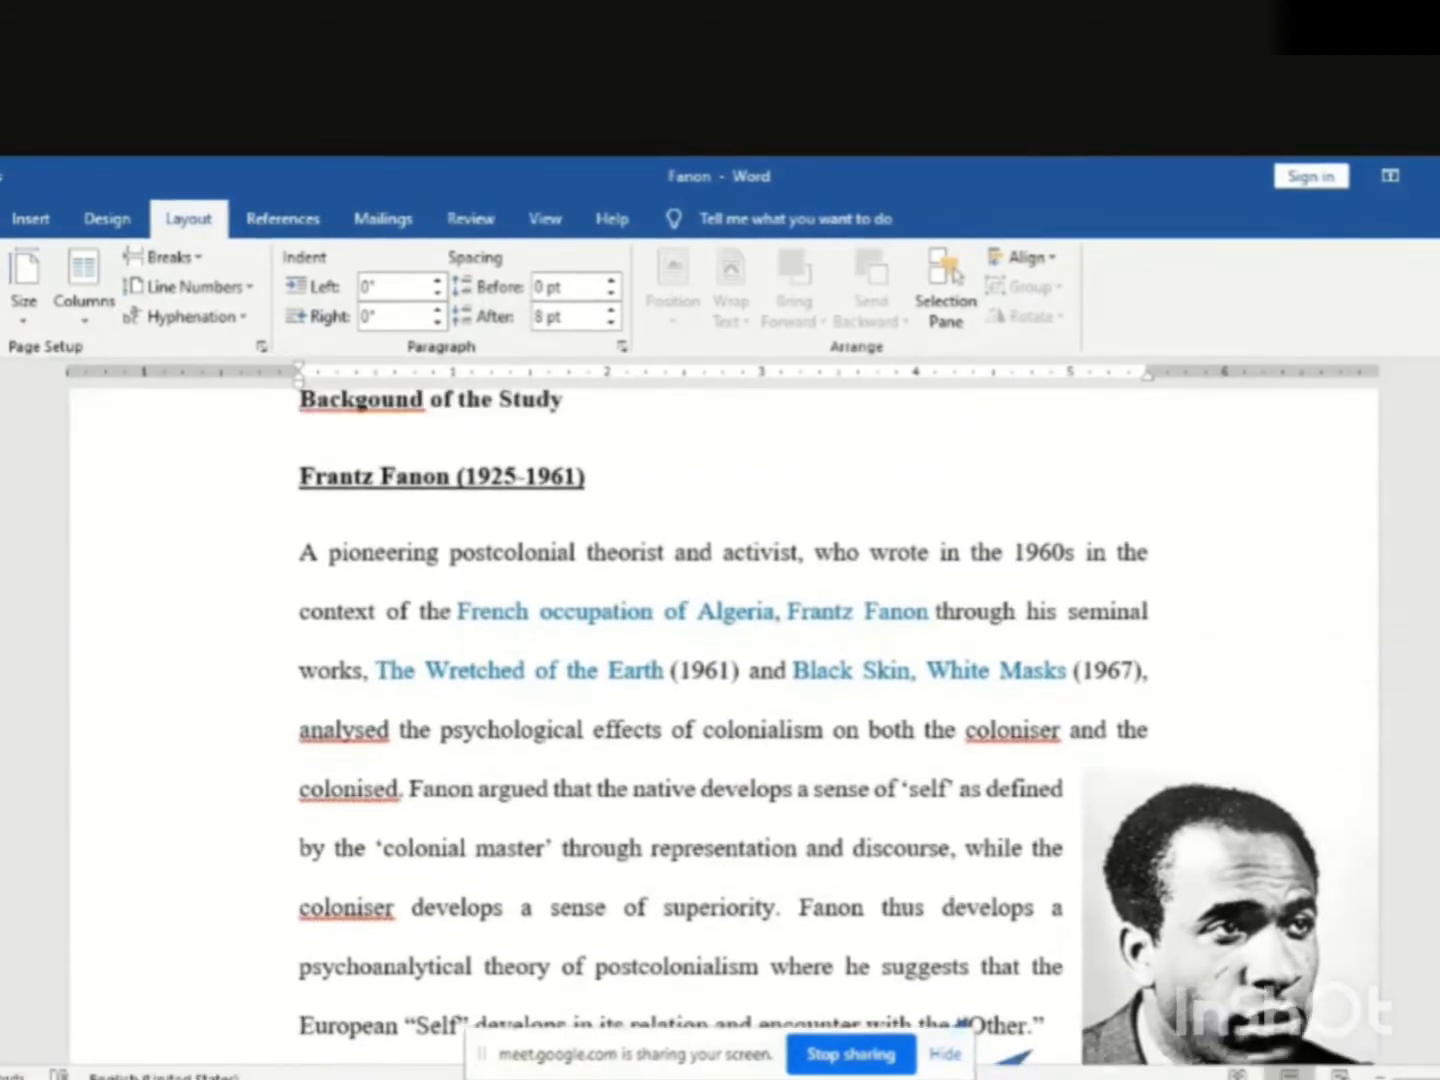
{"action": "scroll", "coordinate": [721, 730], "scroll_direction": "up", "scroll_amount": 1}
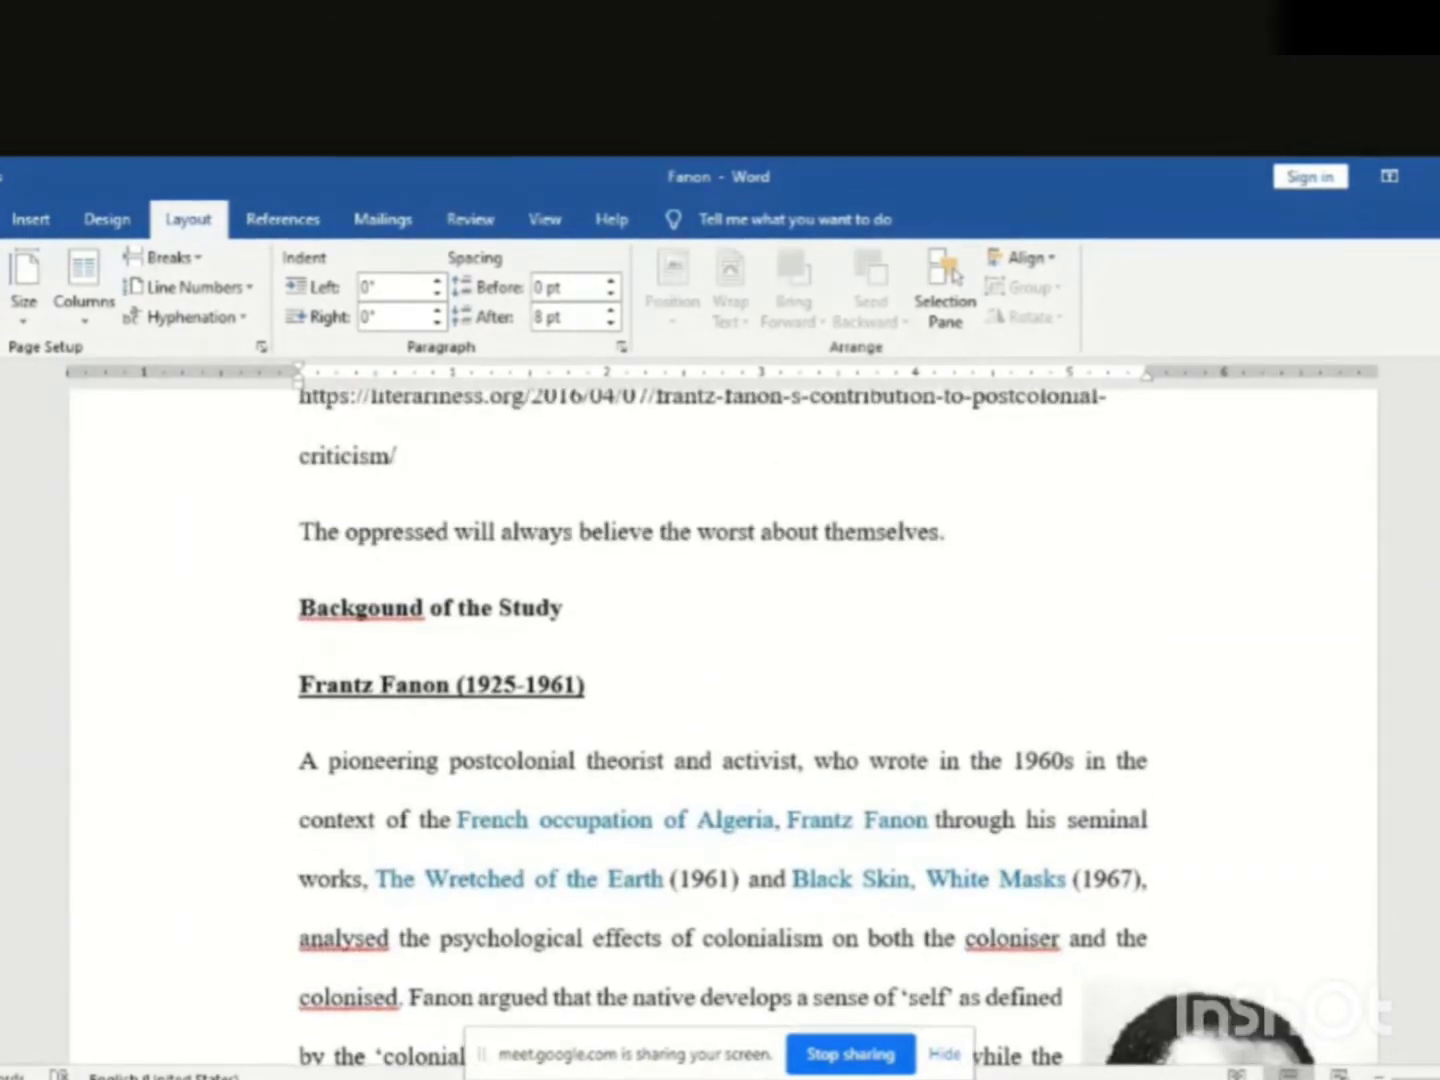
{"action": "scroll", "coordinate": [720, 730], "scroll_direction": "up", "scroll_amount": 8}
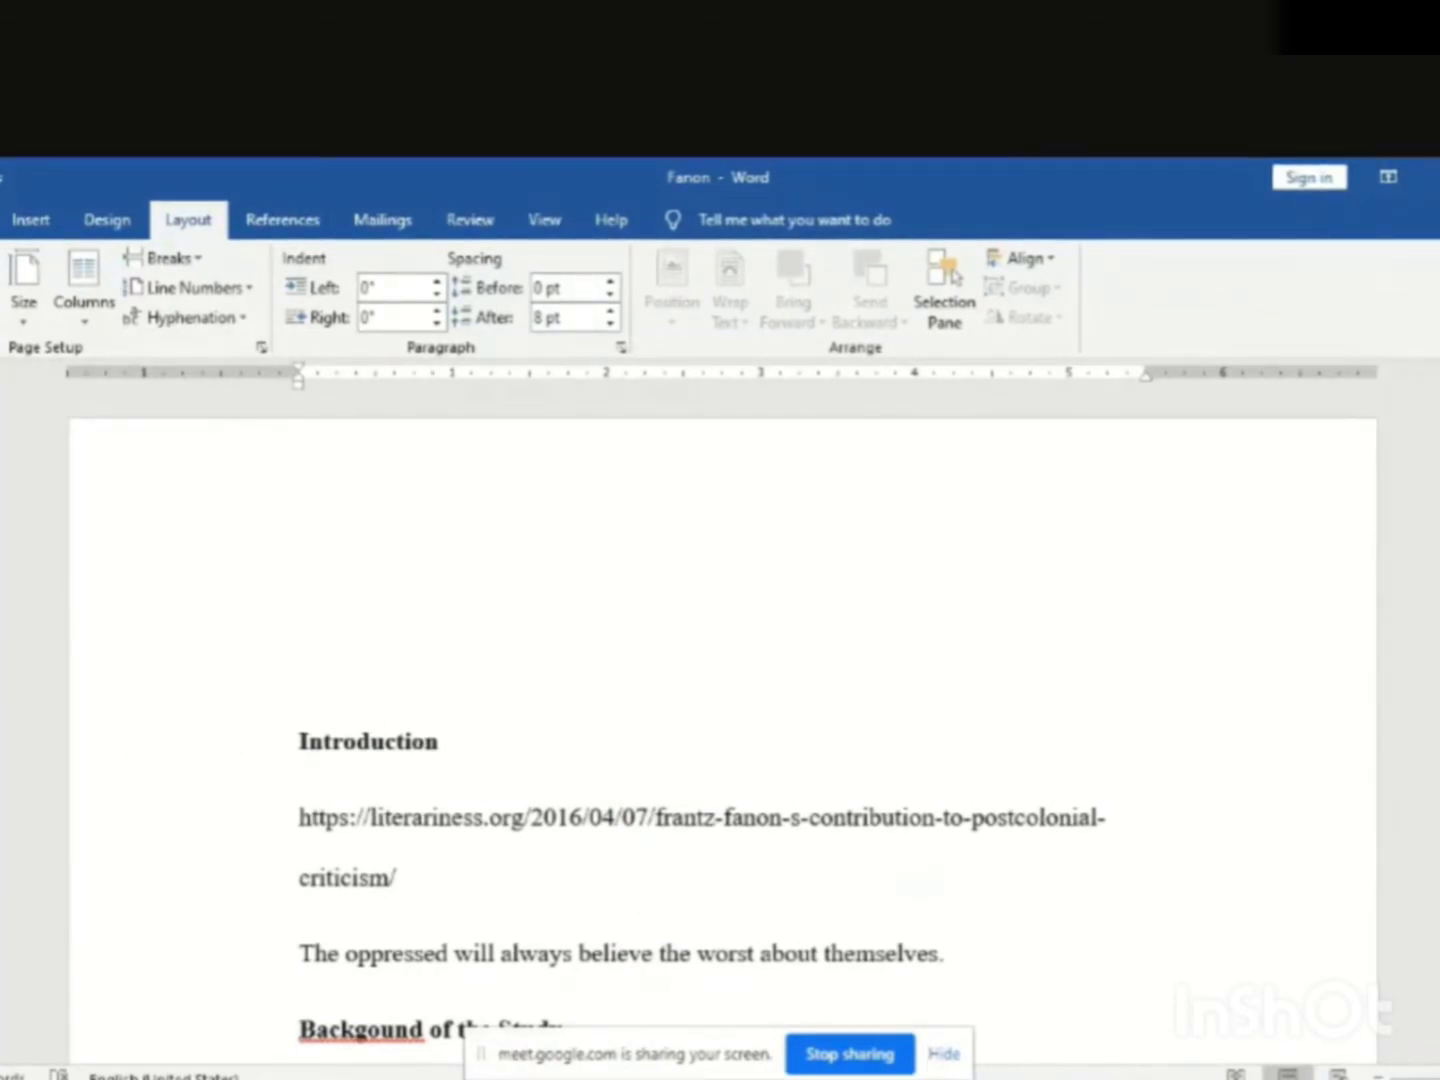
{"action": "scroll", "coordinate": [591, 746], "scroll_direction": "down", "scroll_amount": 15}
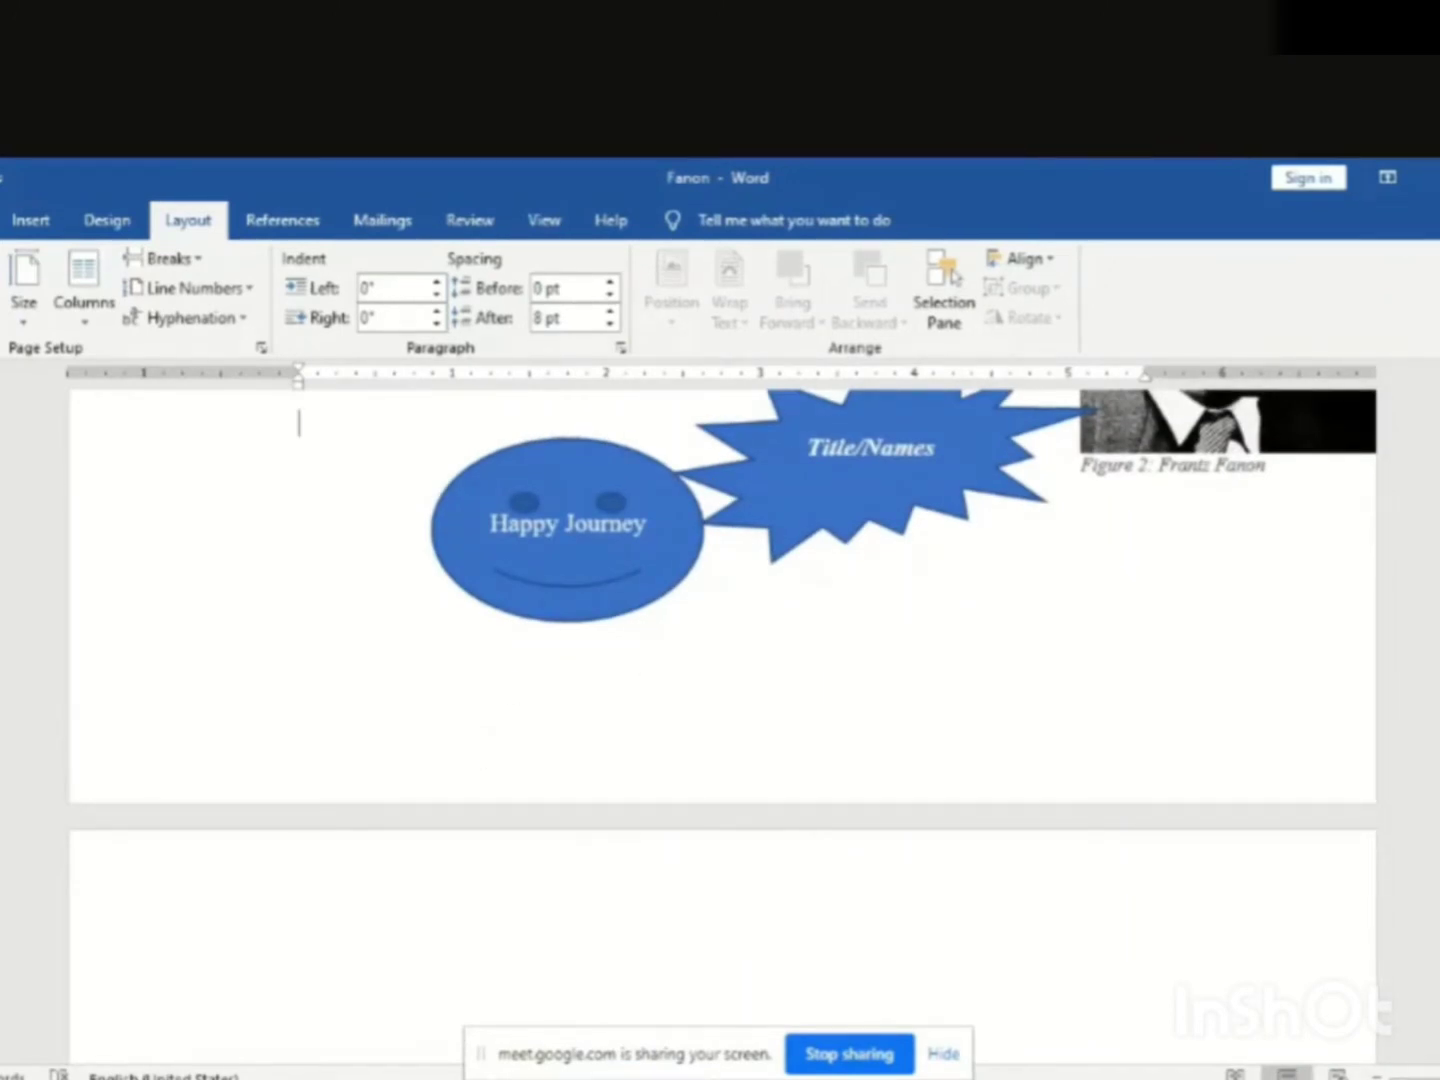
{"action": "scroll", "coordinate": [720, 600], "scroll_direction": "up", "scroll_amount": 3}
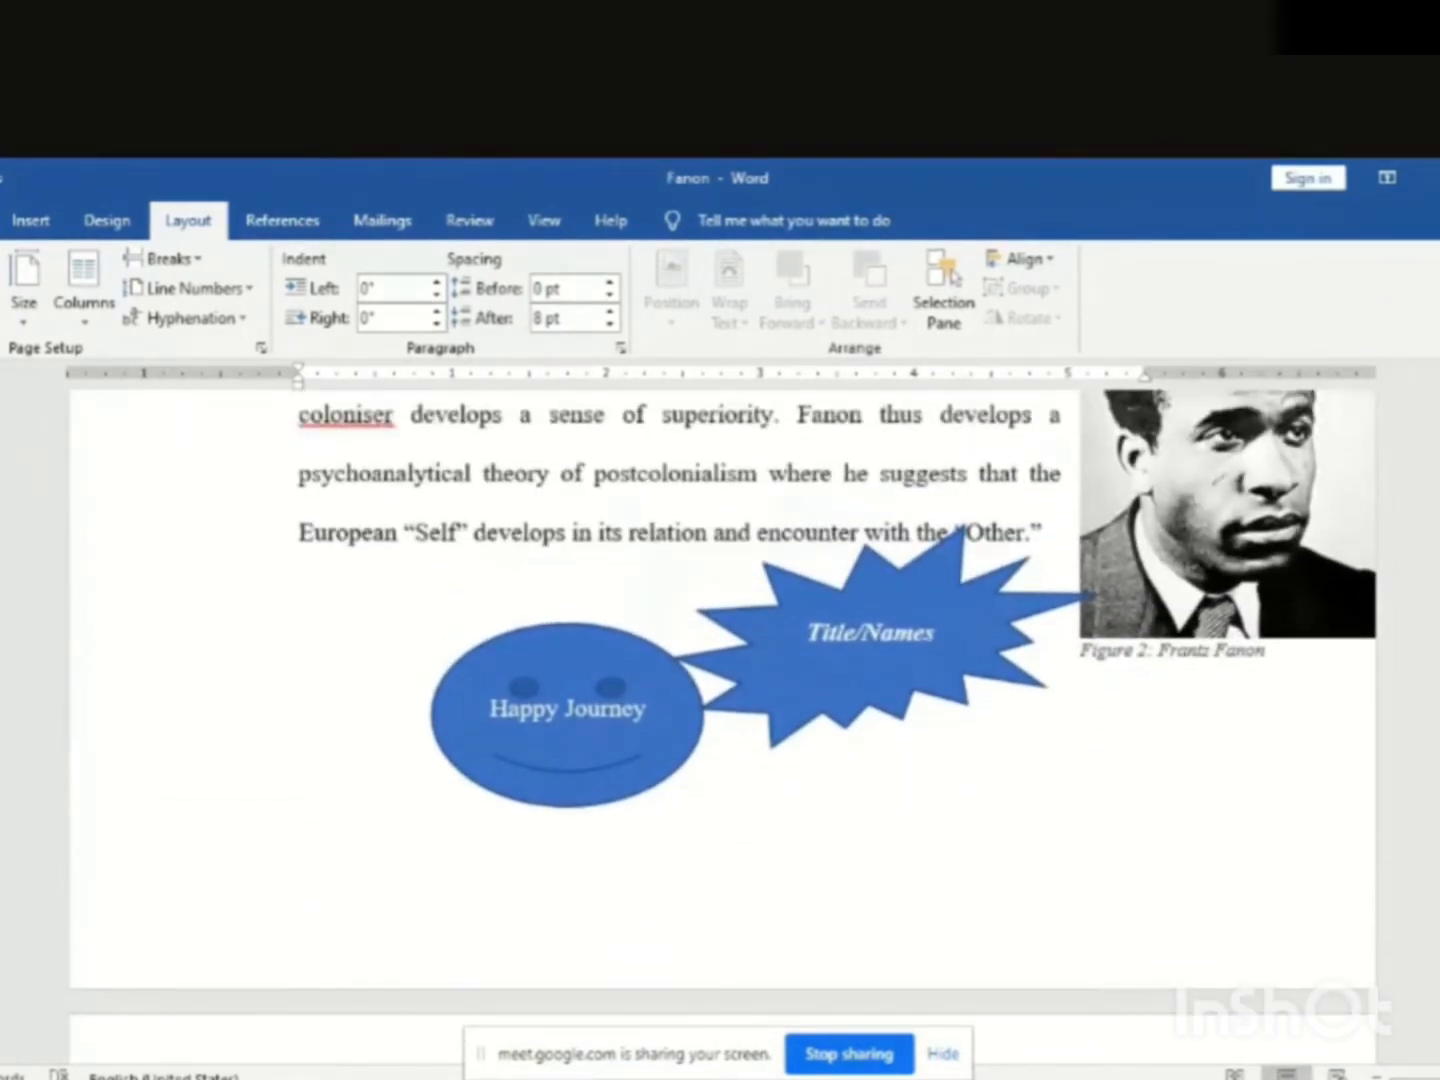
{"action": "scroll", "coordinate": [300, 604], "scroll_direction": "up", "scroll_amount": 20}
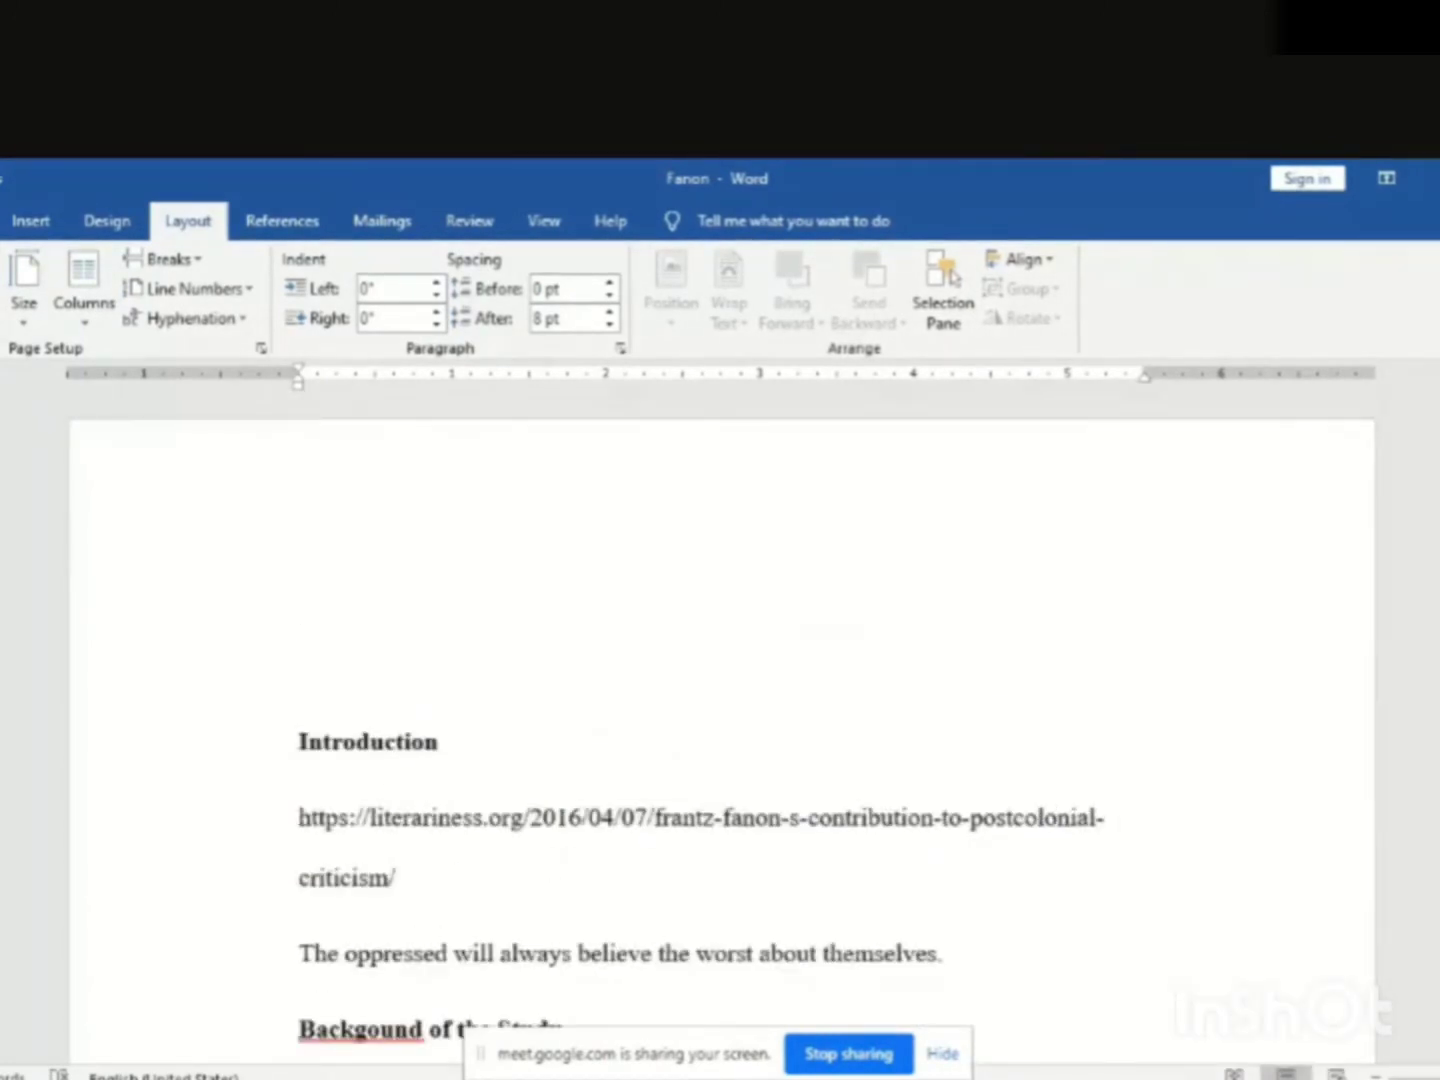
{"action": "left_click", "coordinate": [0, 291]}
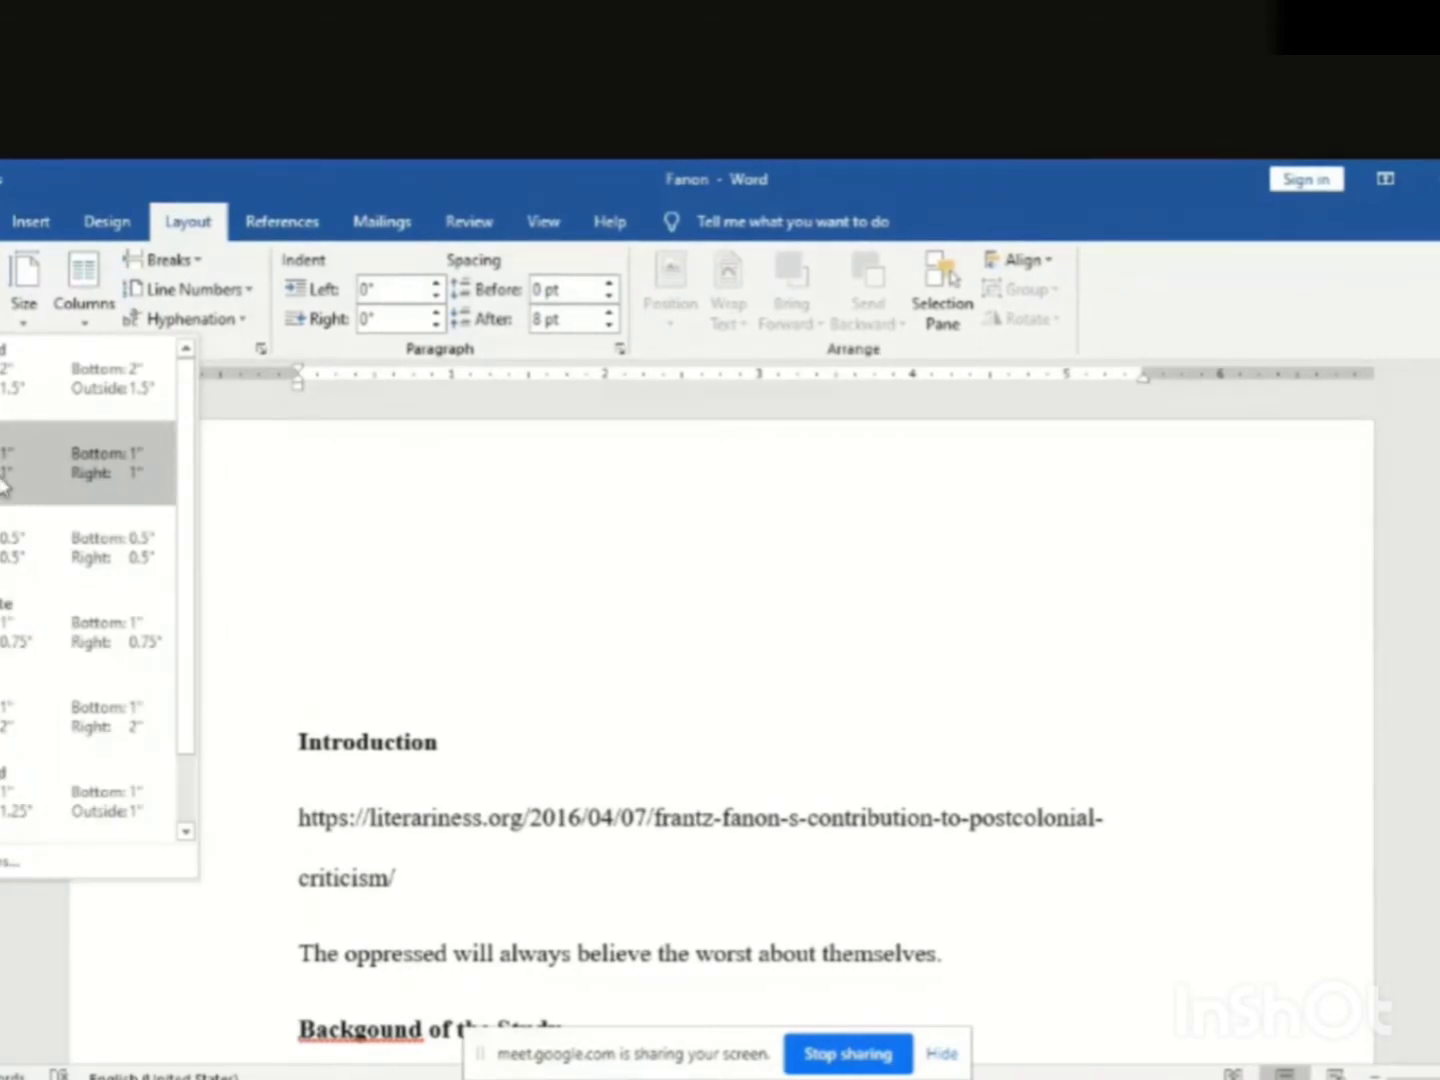
{"action": "left_click", "coordinate": [55, 478]}
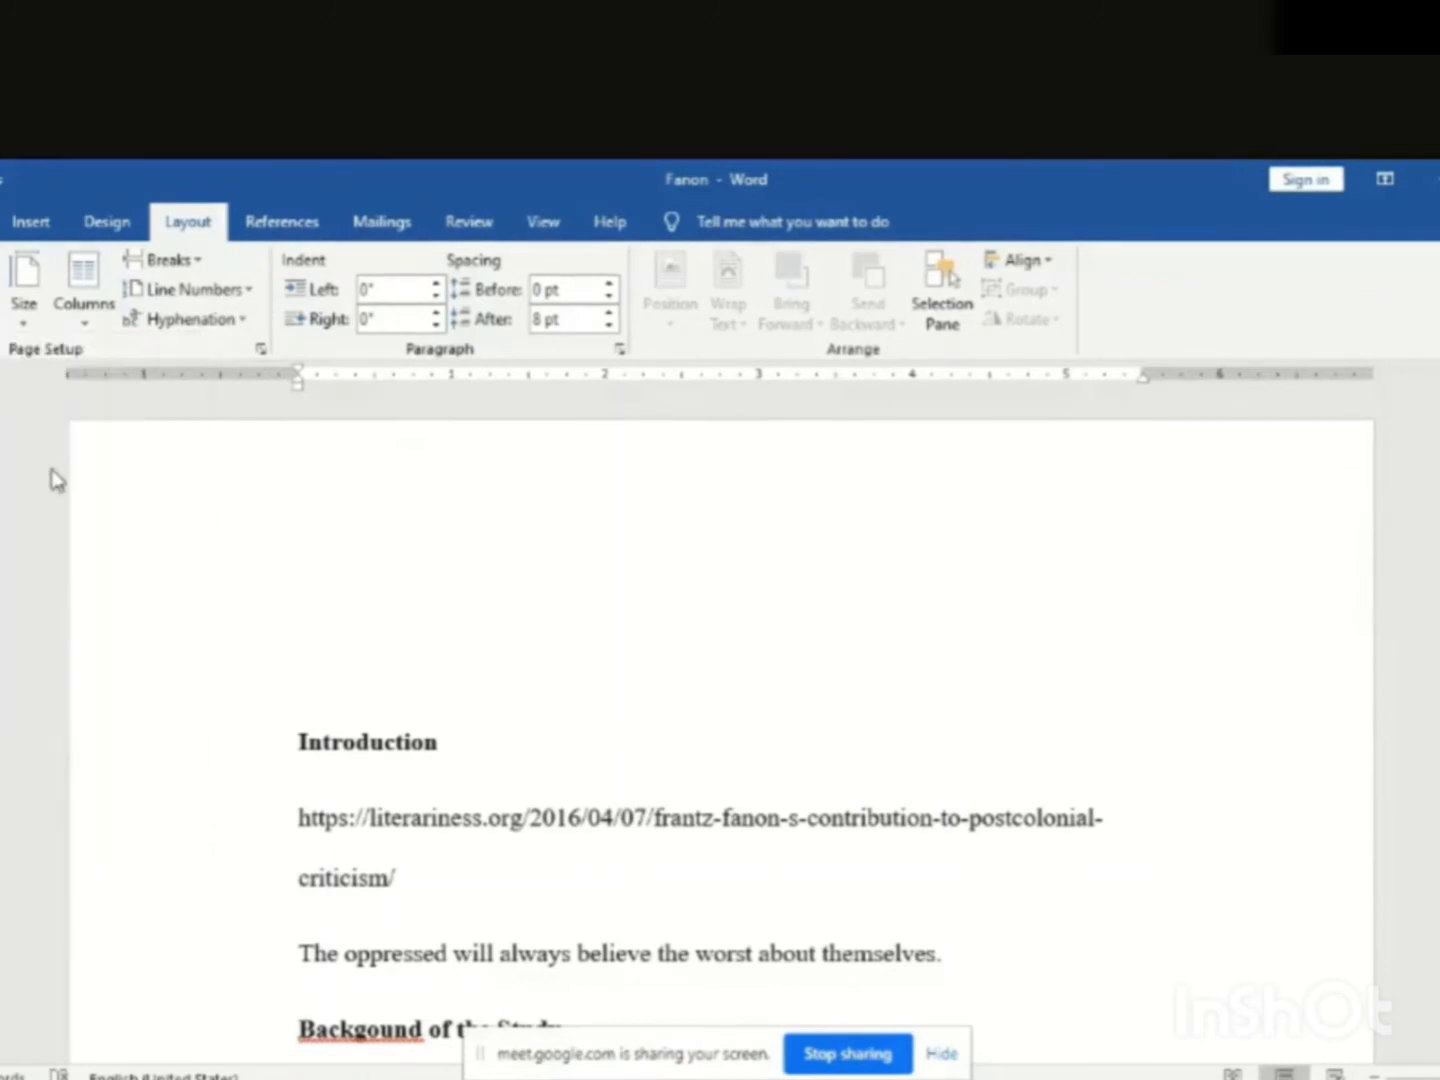
{"action": "scroll", "coordinate": [49, 478], "scroll_direction": "down", "scroll_amount": 6}
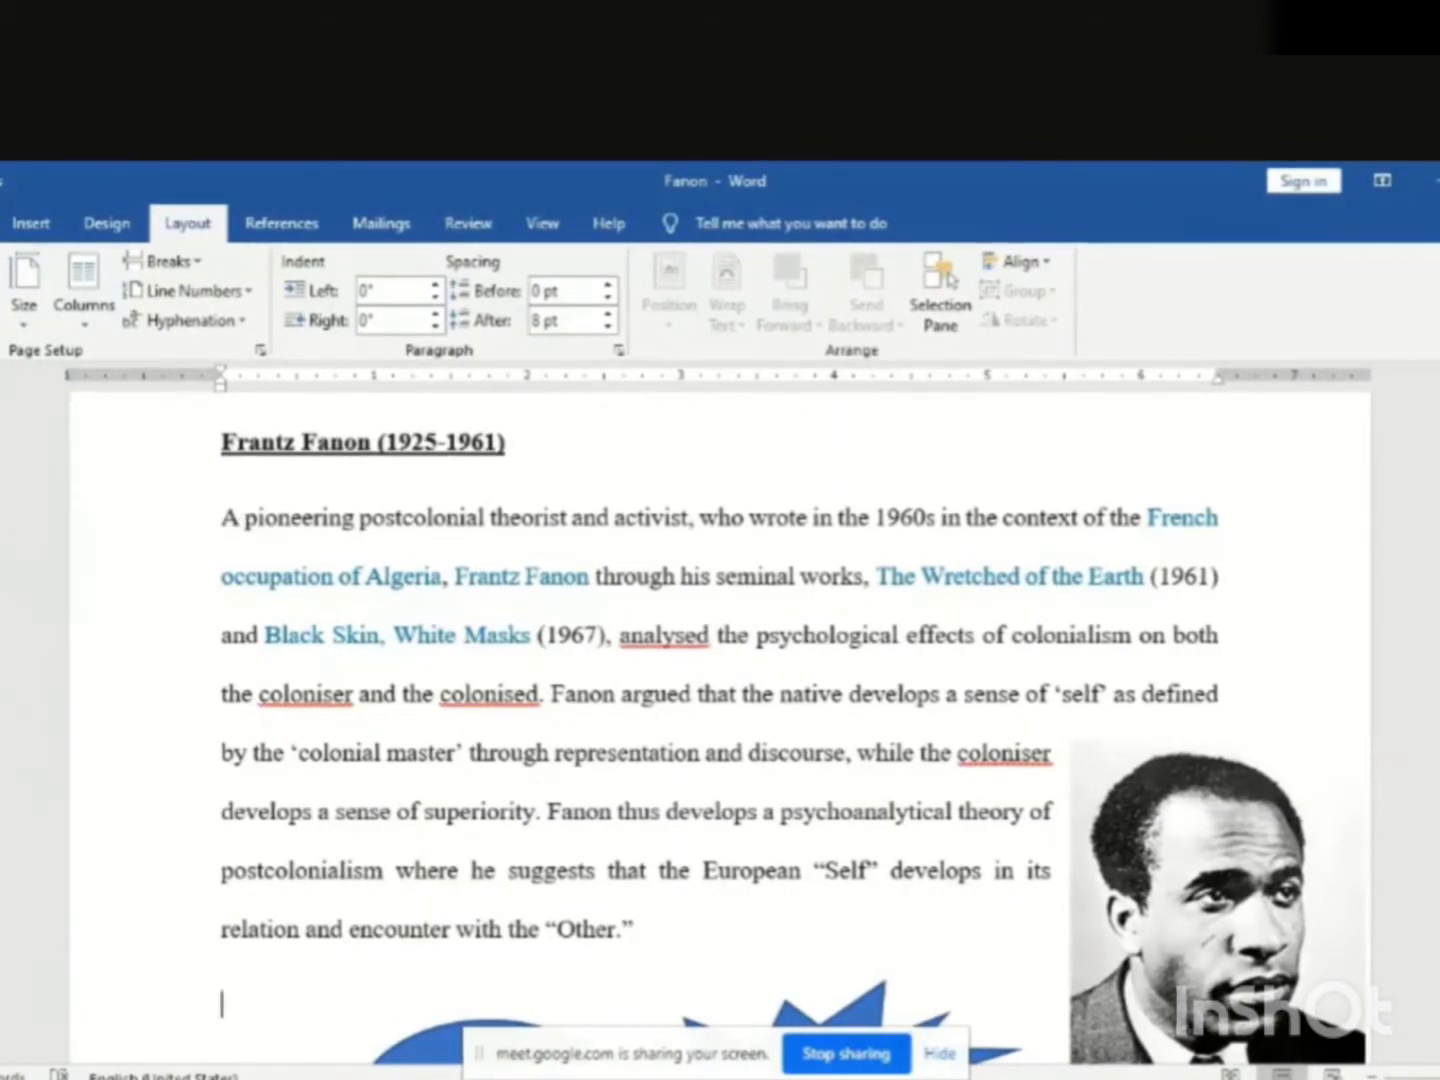
Switch the page orientation to Landscape and back to Portrait twice, ending with Portrait
{"action": "left_click", "coordinate": [0, 300]}
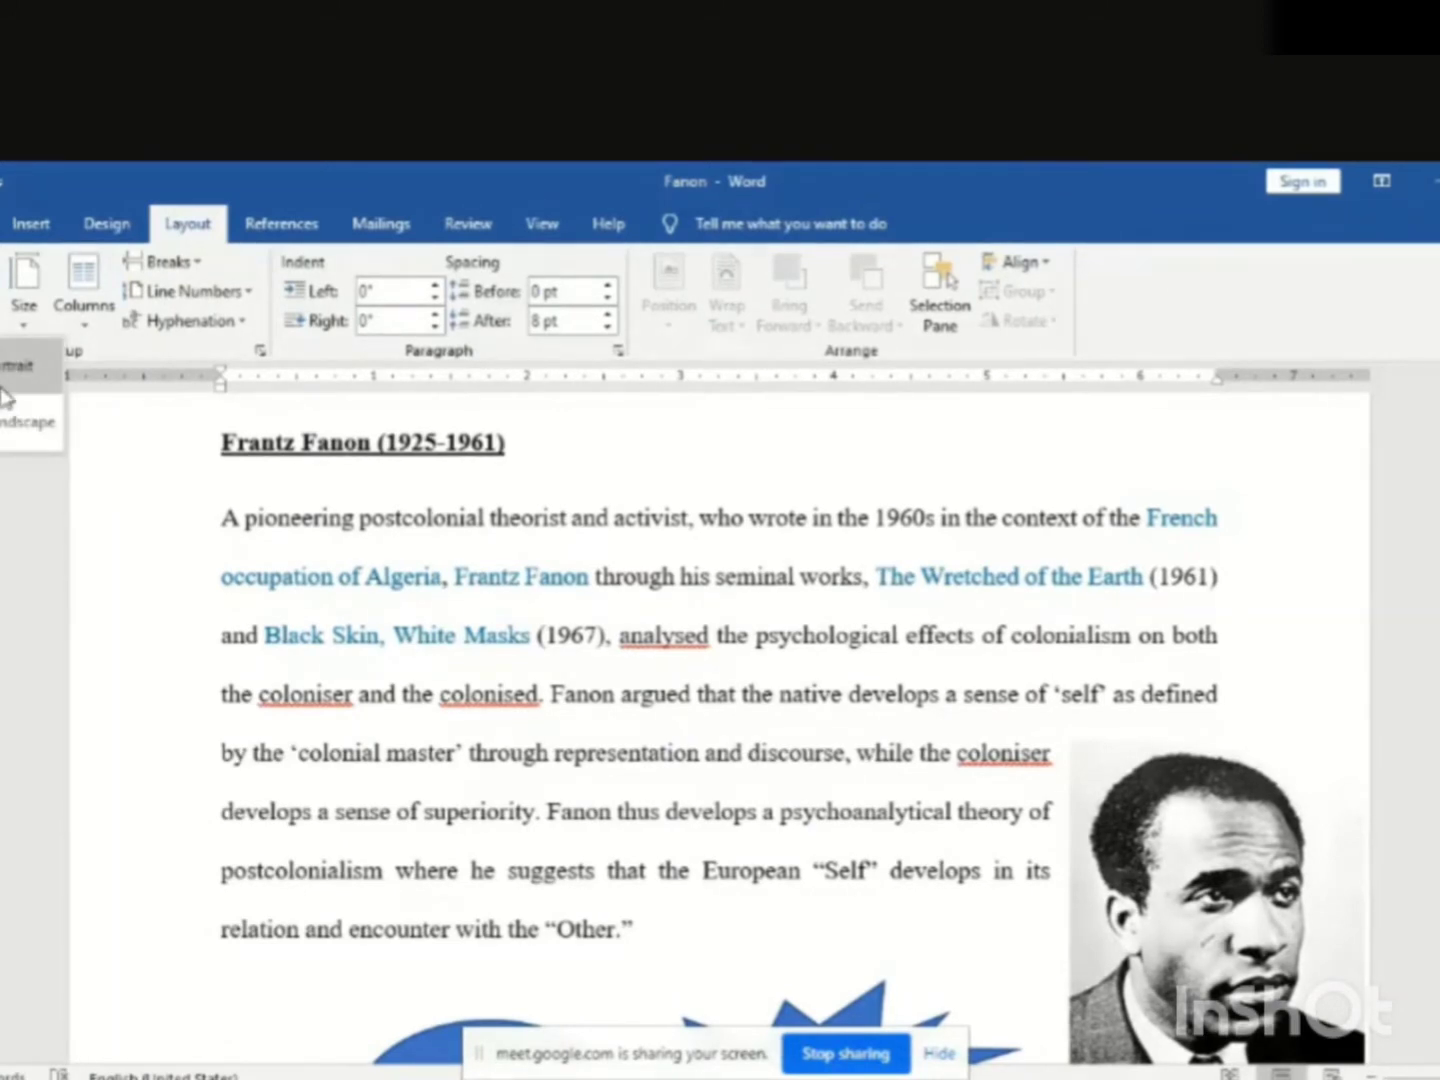
{"action": "left_click", "coordinate": [3, 430]}
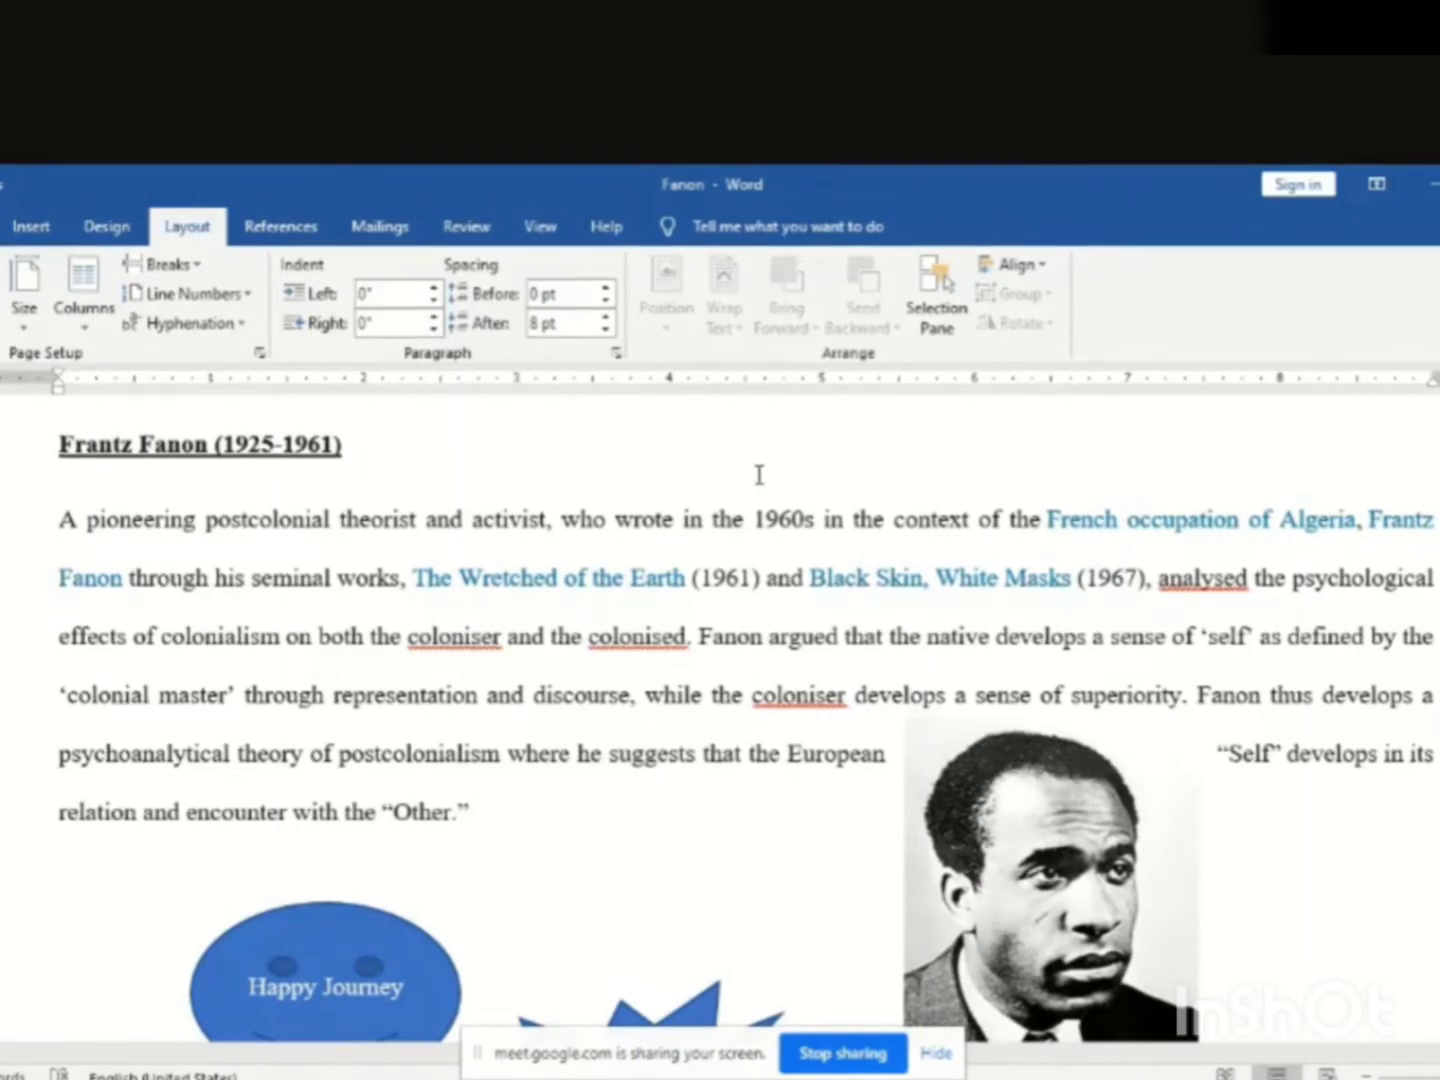
{"action": "left_click", "coordinate": [1, 290]}
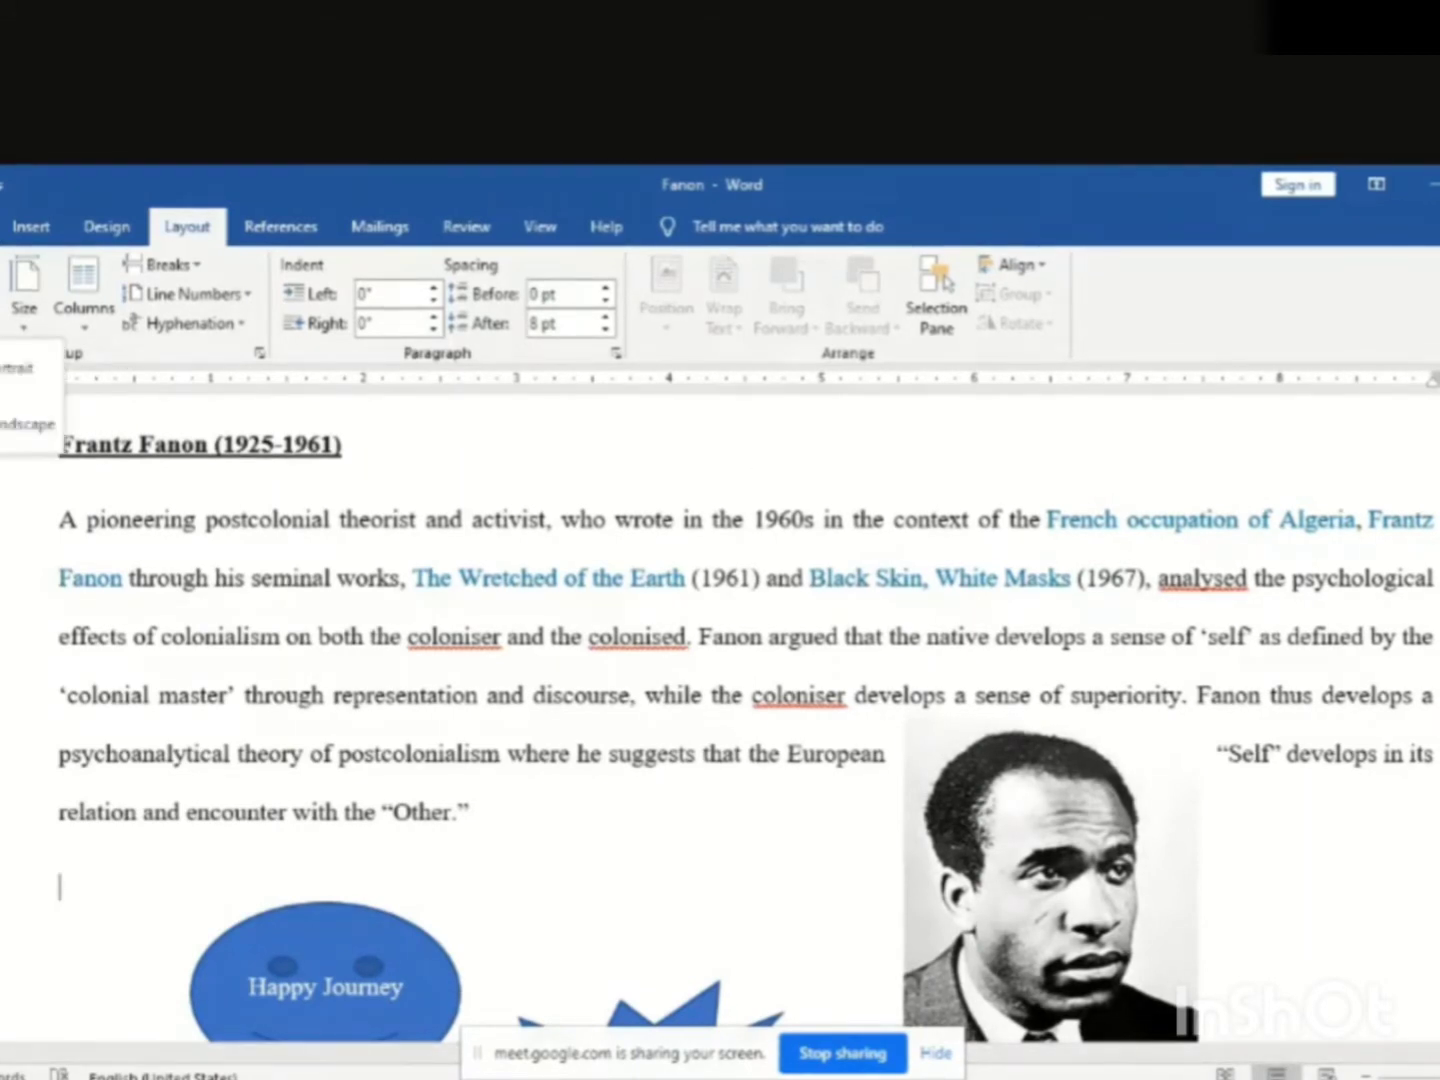
{"action": "left_click", "coordinate": [14, 368]}
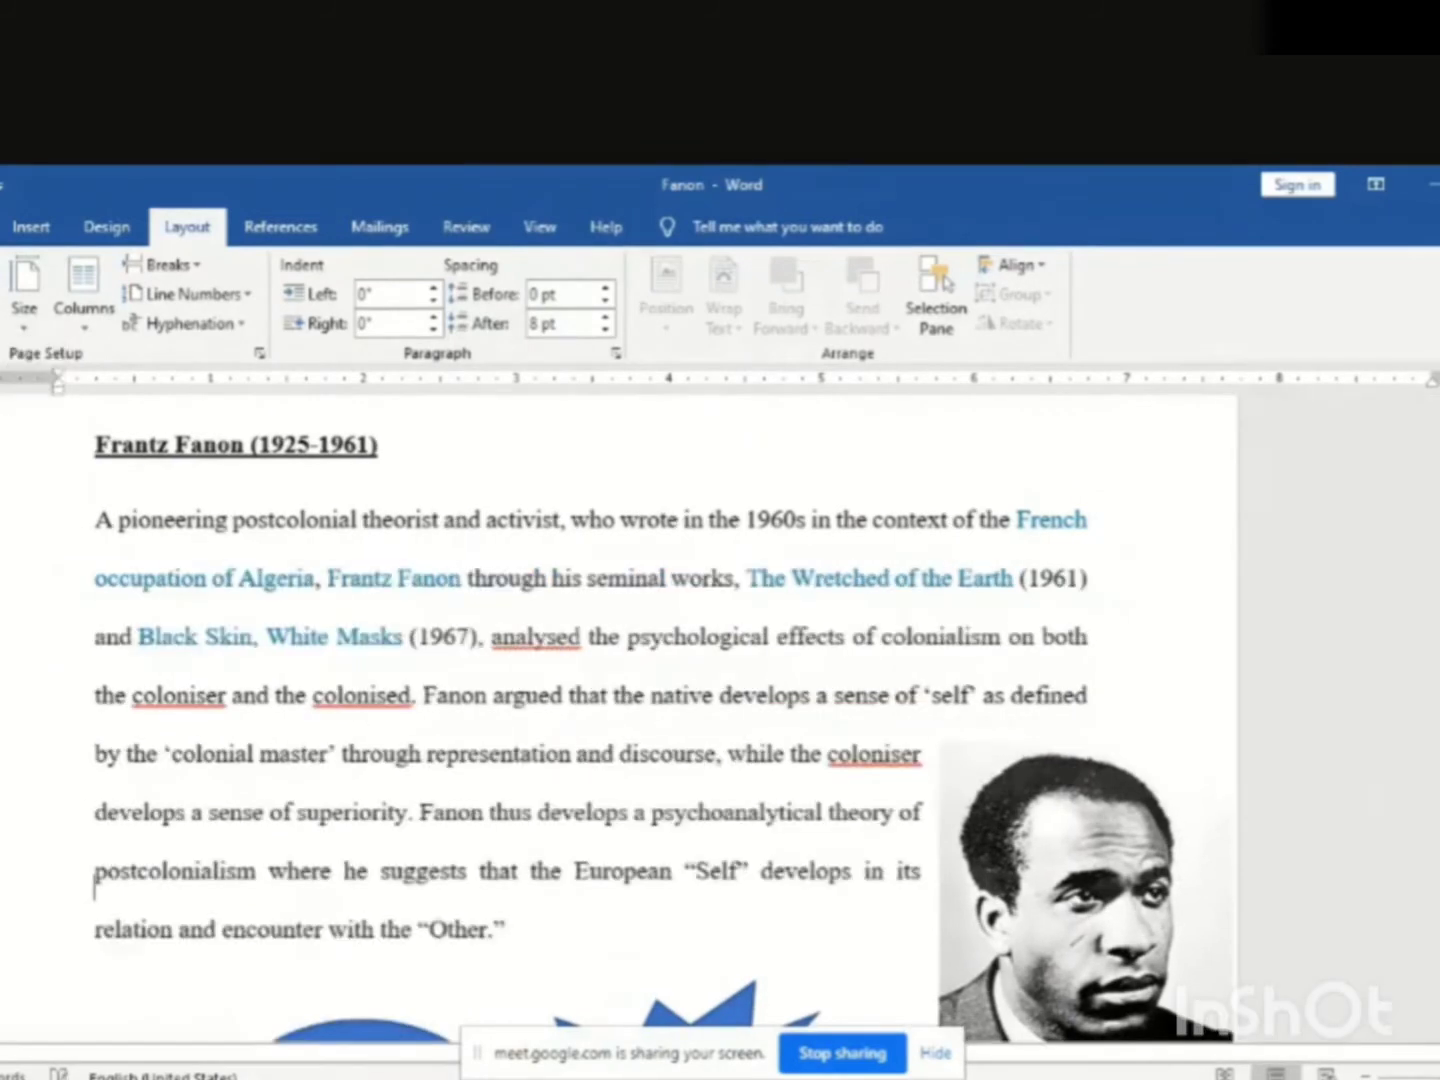
{"action": "left_click", "coordinate": [2, 290]}
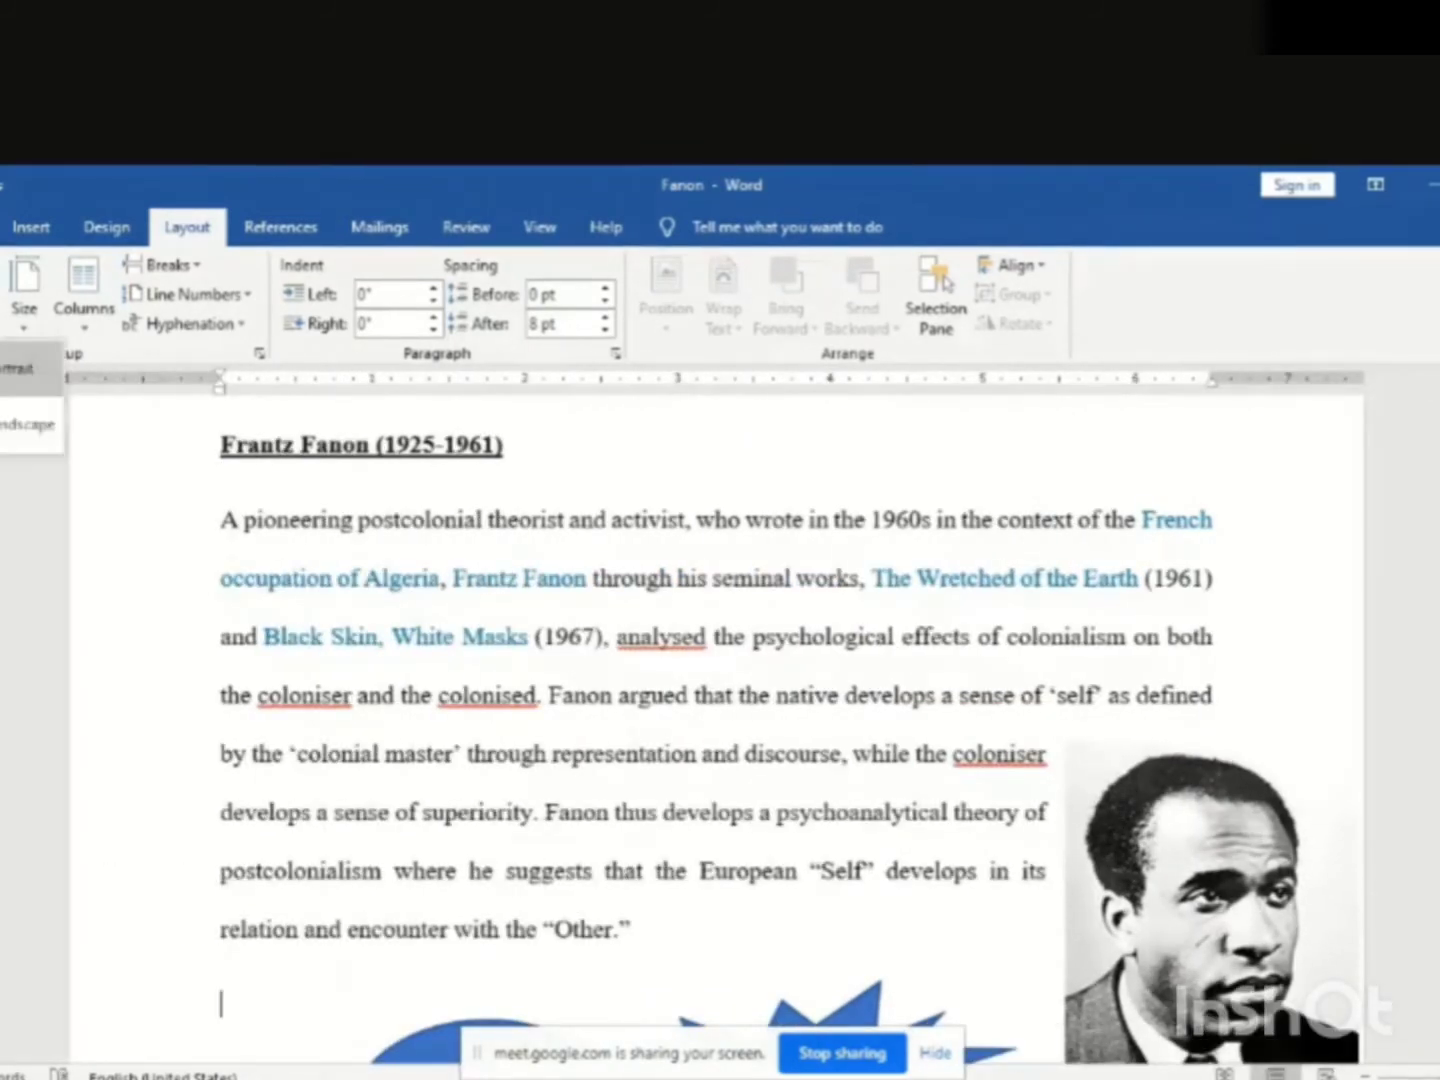
{"action": "left_click", "coordinate": [15, 415]}
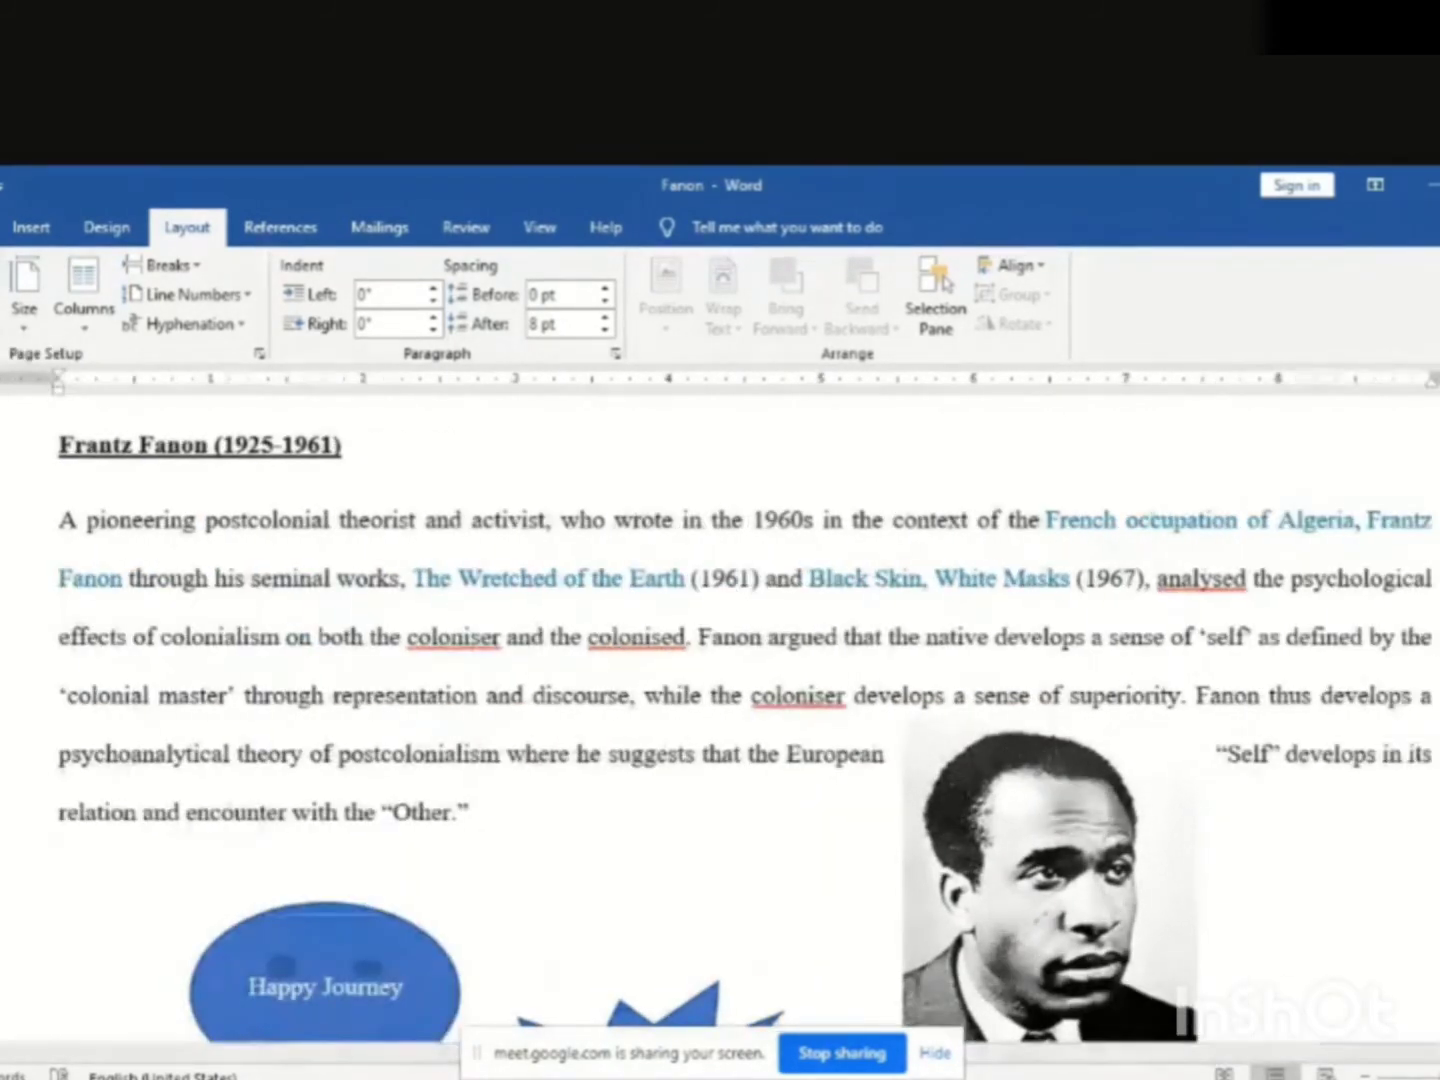
{"action": "left_click", "coordinate": [1, 290]}
{"action": "left_click", "coordinate": [14, 415]}
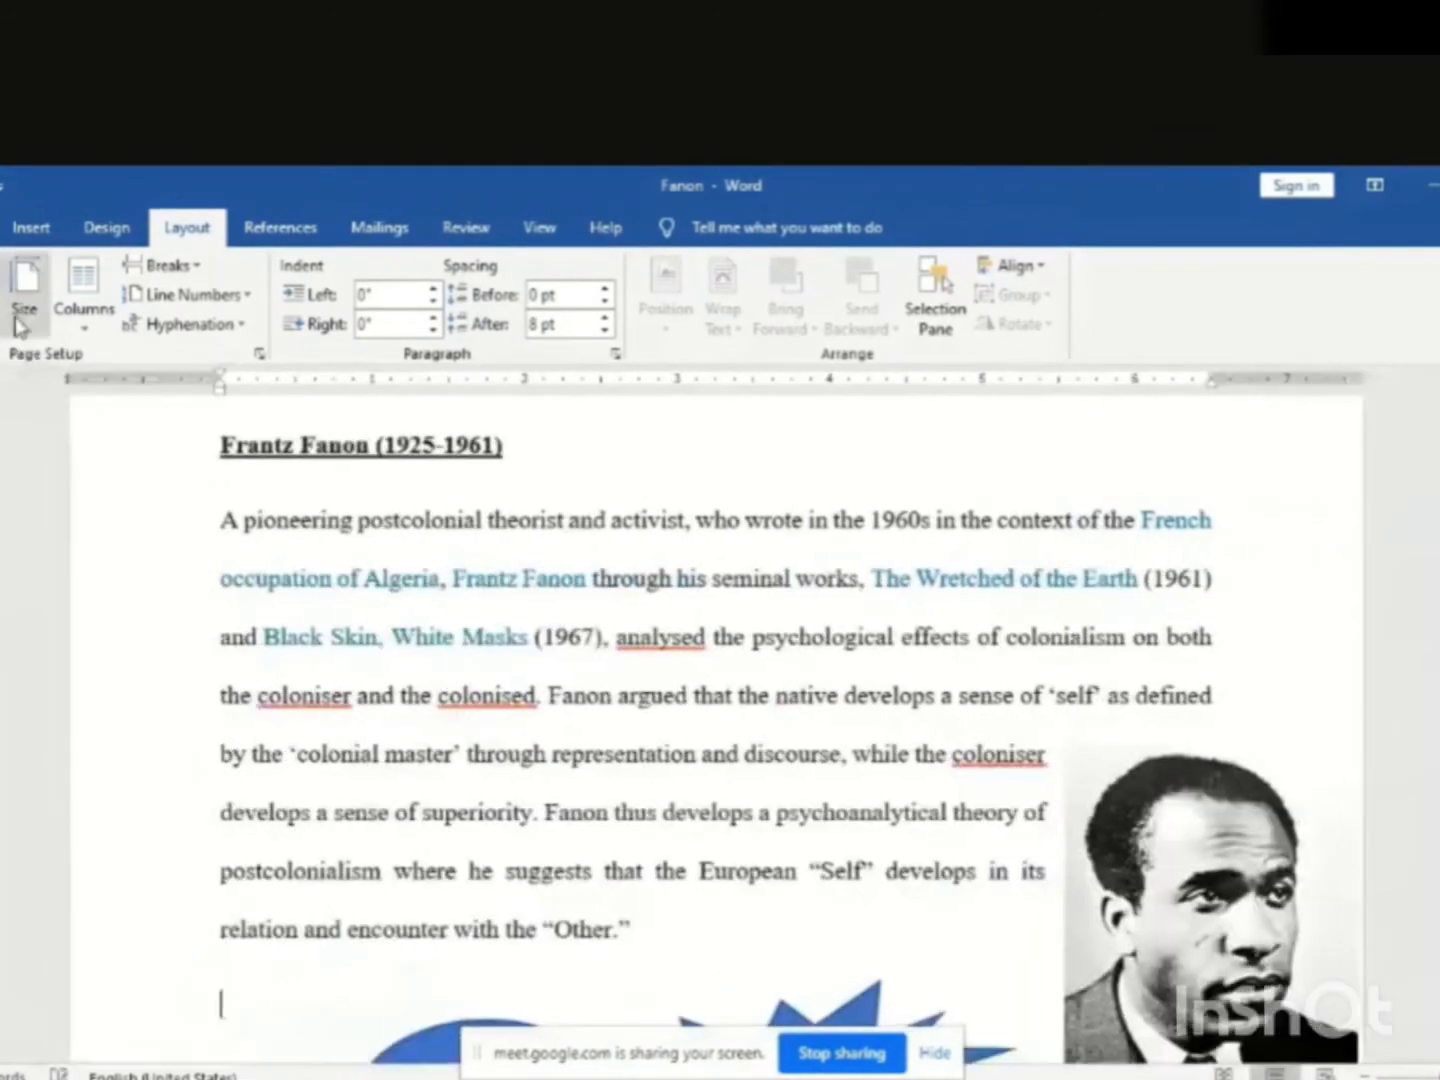
Set the document's paper size to A4 (8.27" x 11.69")
{"action": "left_click", "coordinate": [23, 305]}
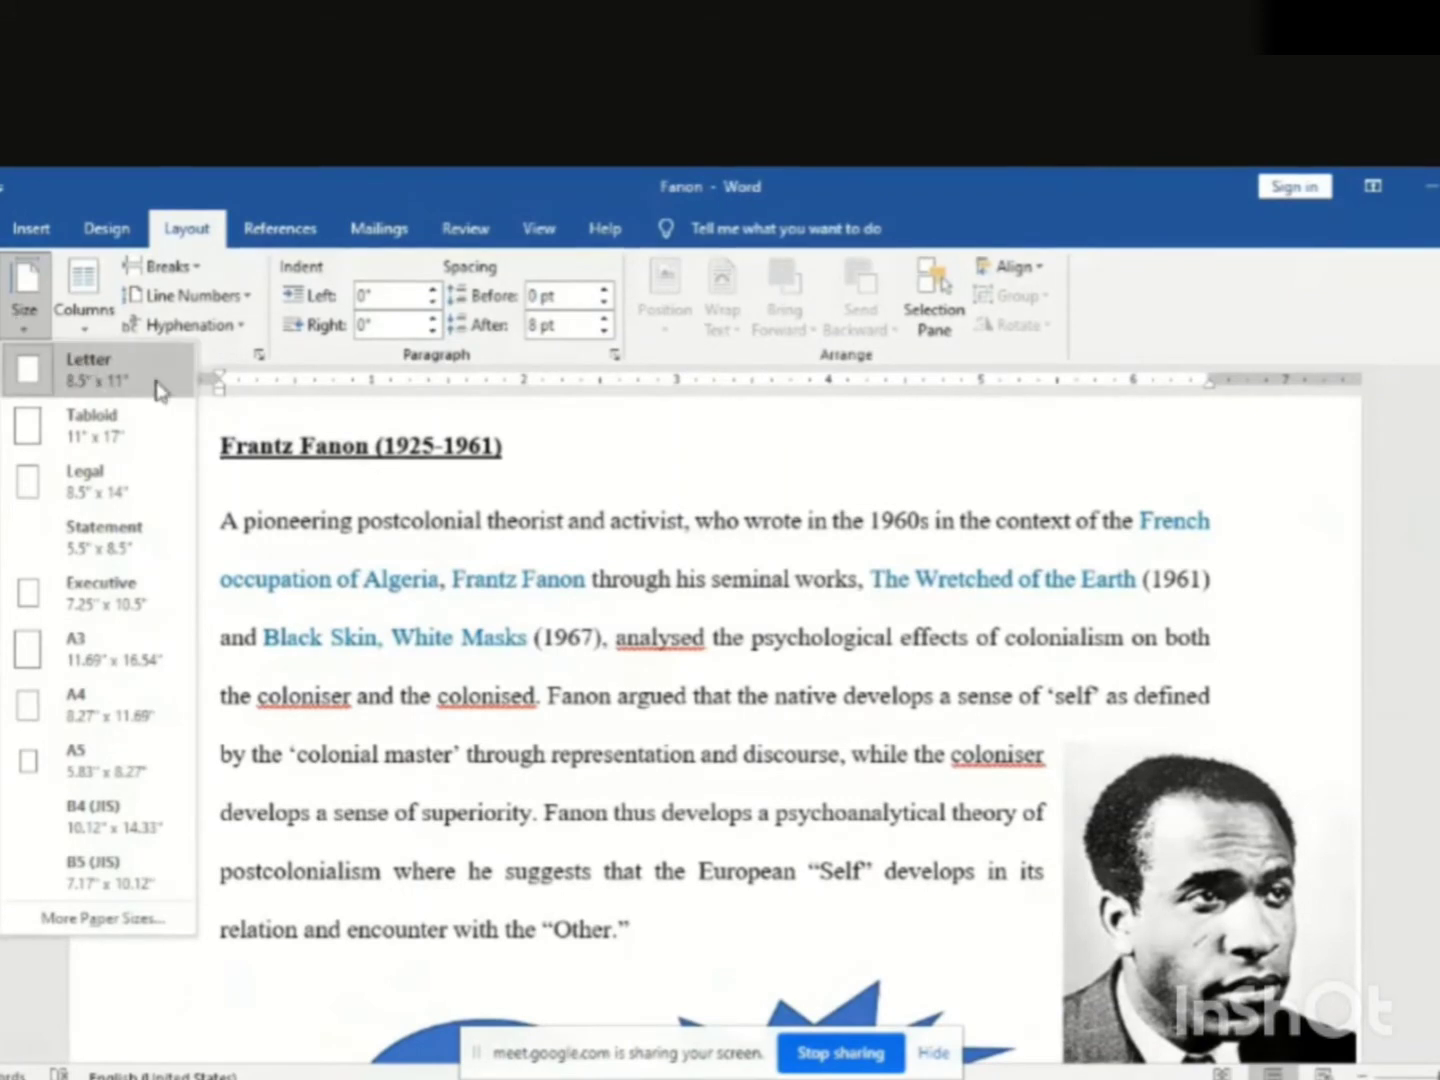
{"action": "left_click", "coordinate": [152, 715]}
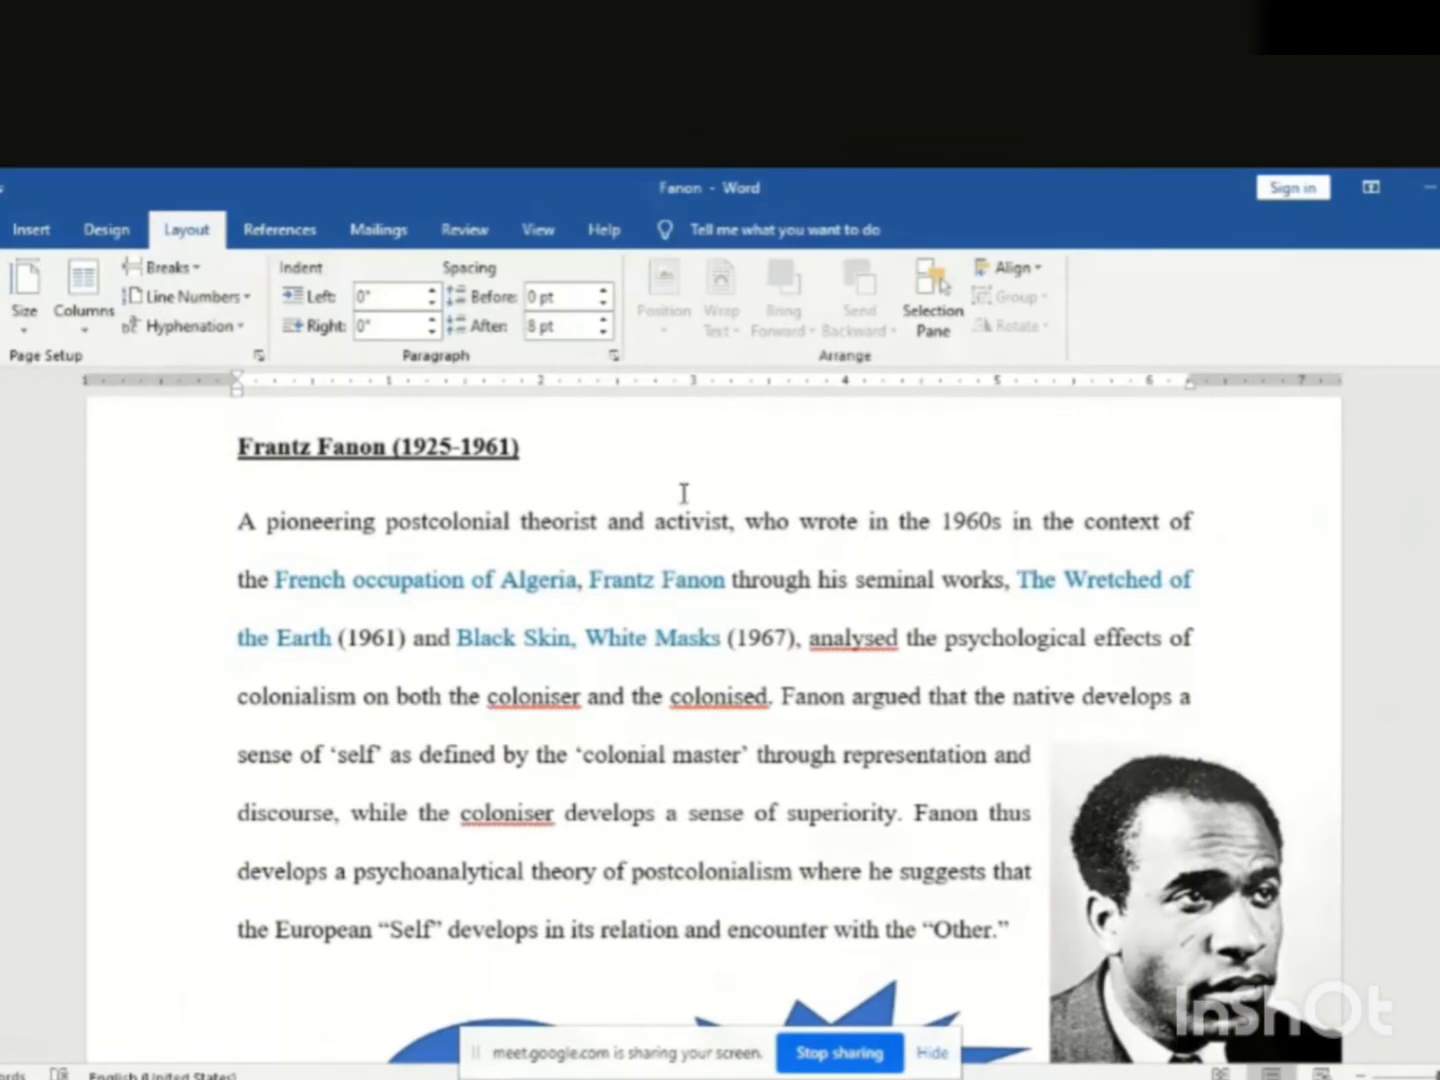
{"action": "left_click", "coordinate": [24, 332]}
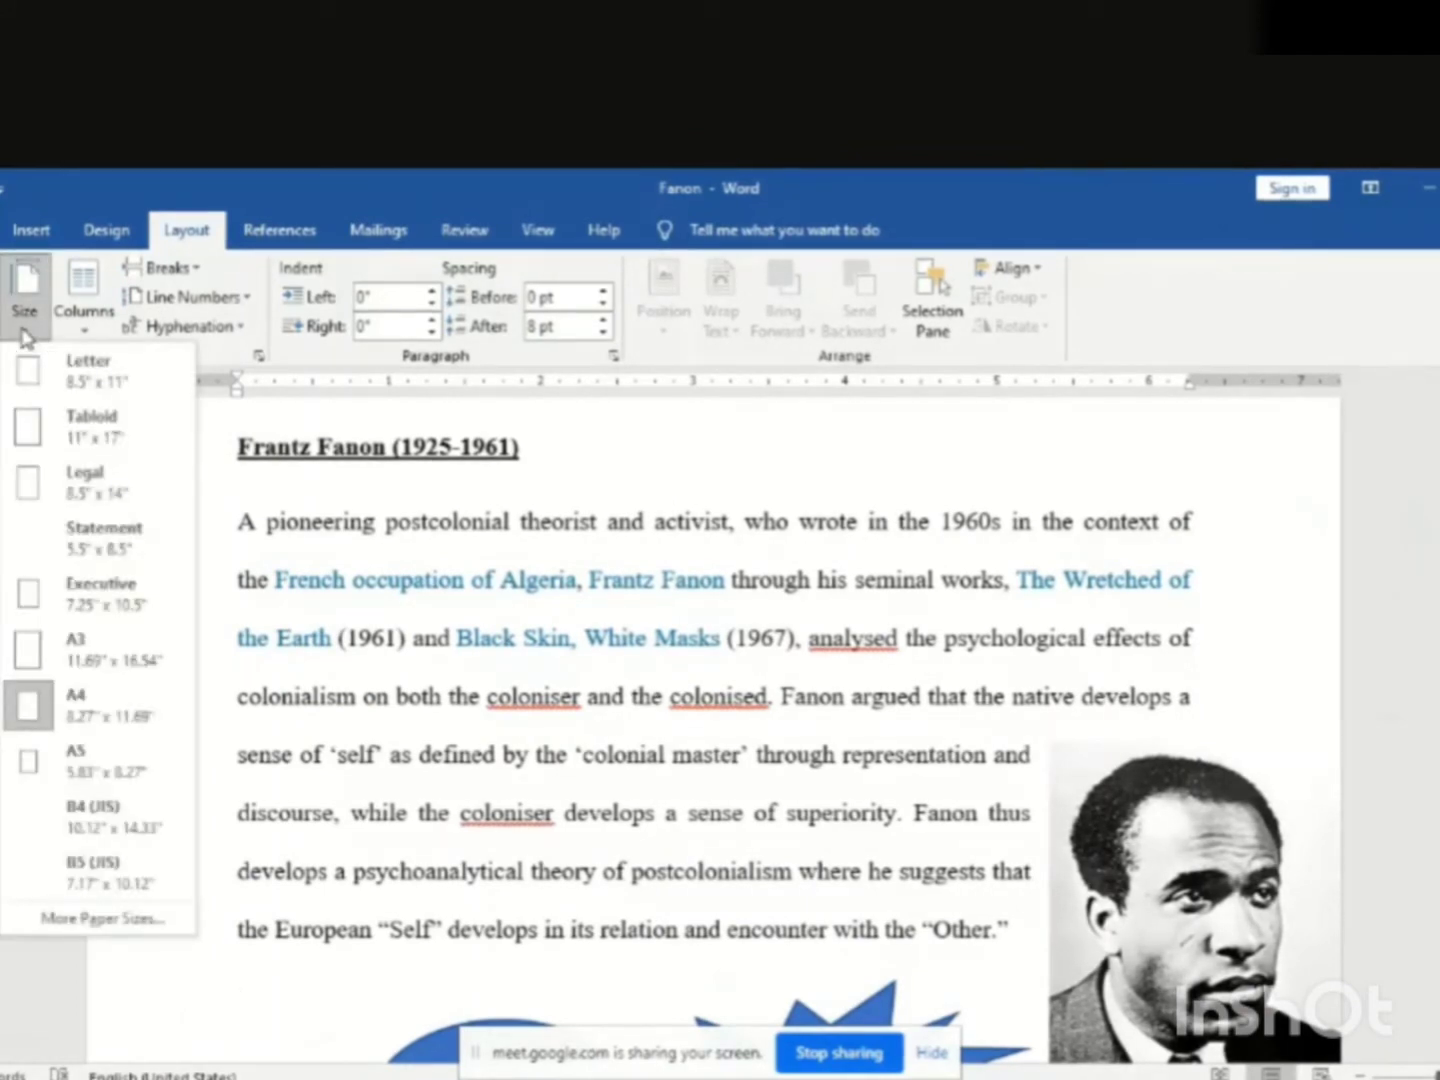
{"action": "left_click", "coordinate": [110, 709]}
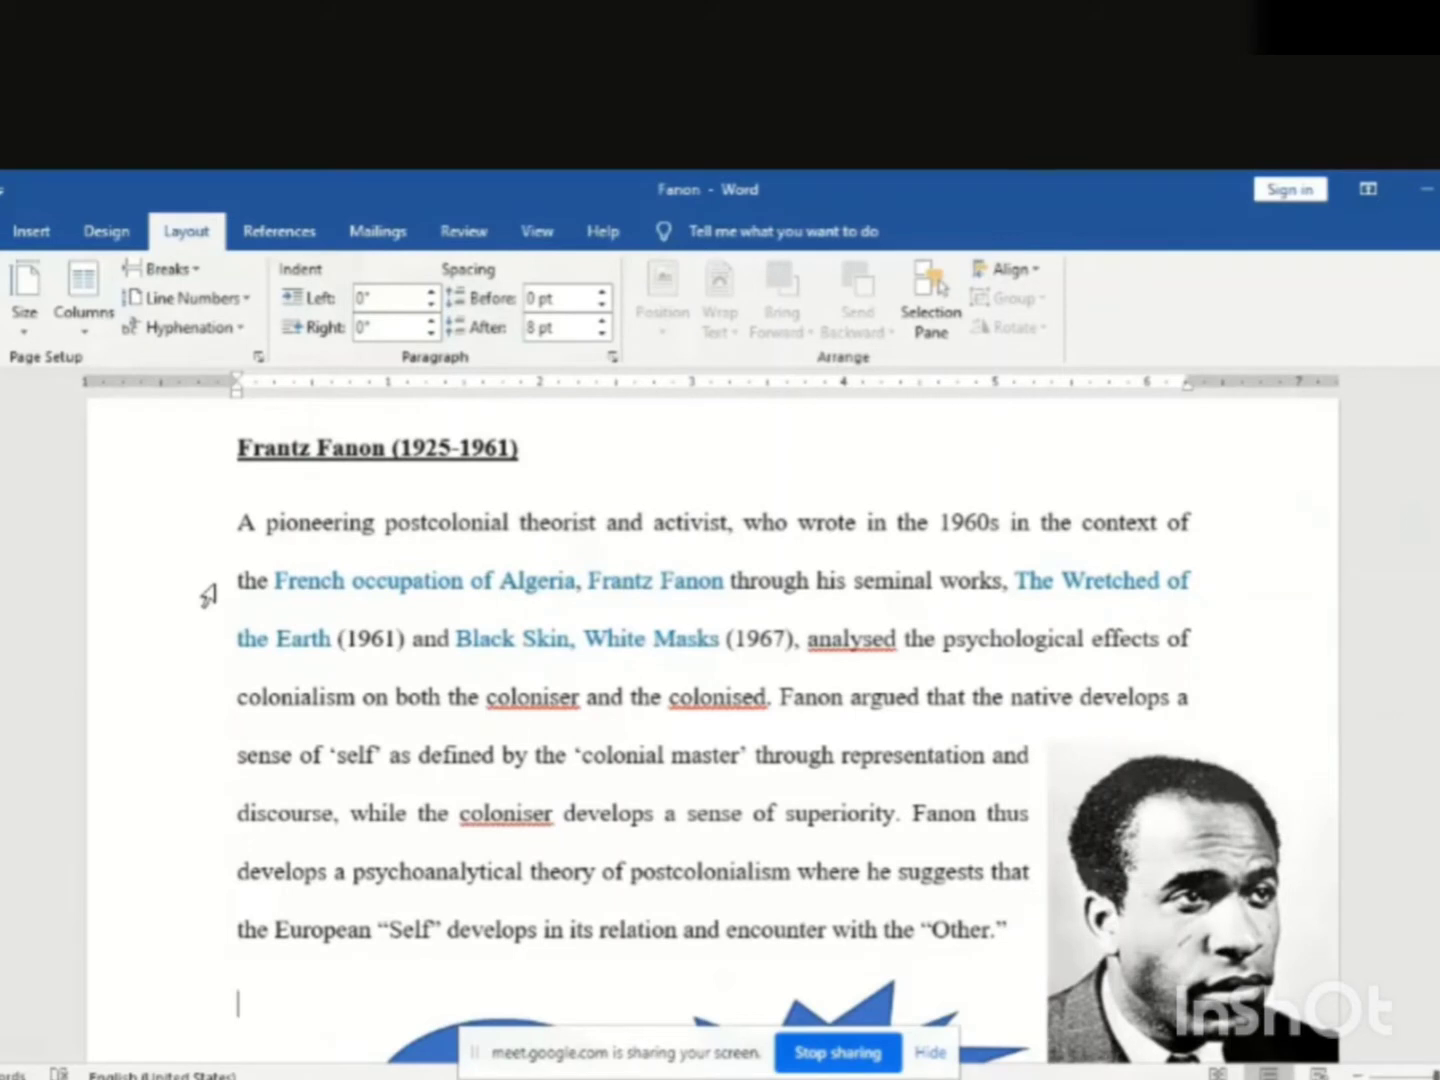
{"action": "left_click", "coordinate": [30, 340]}
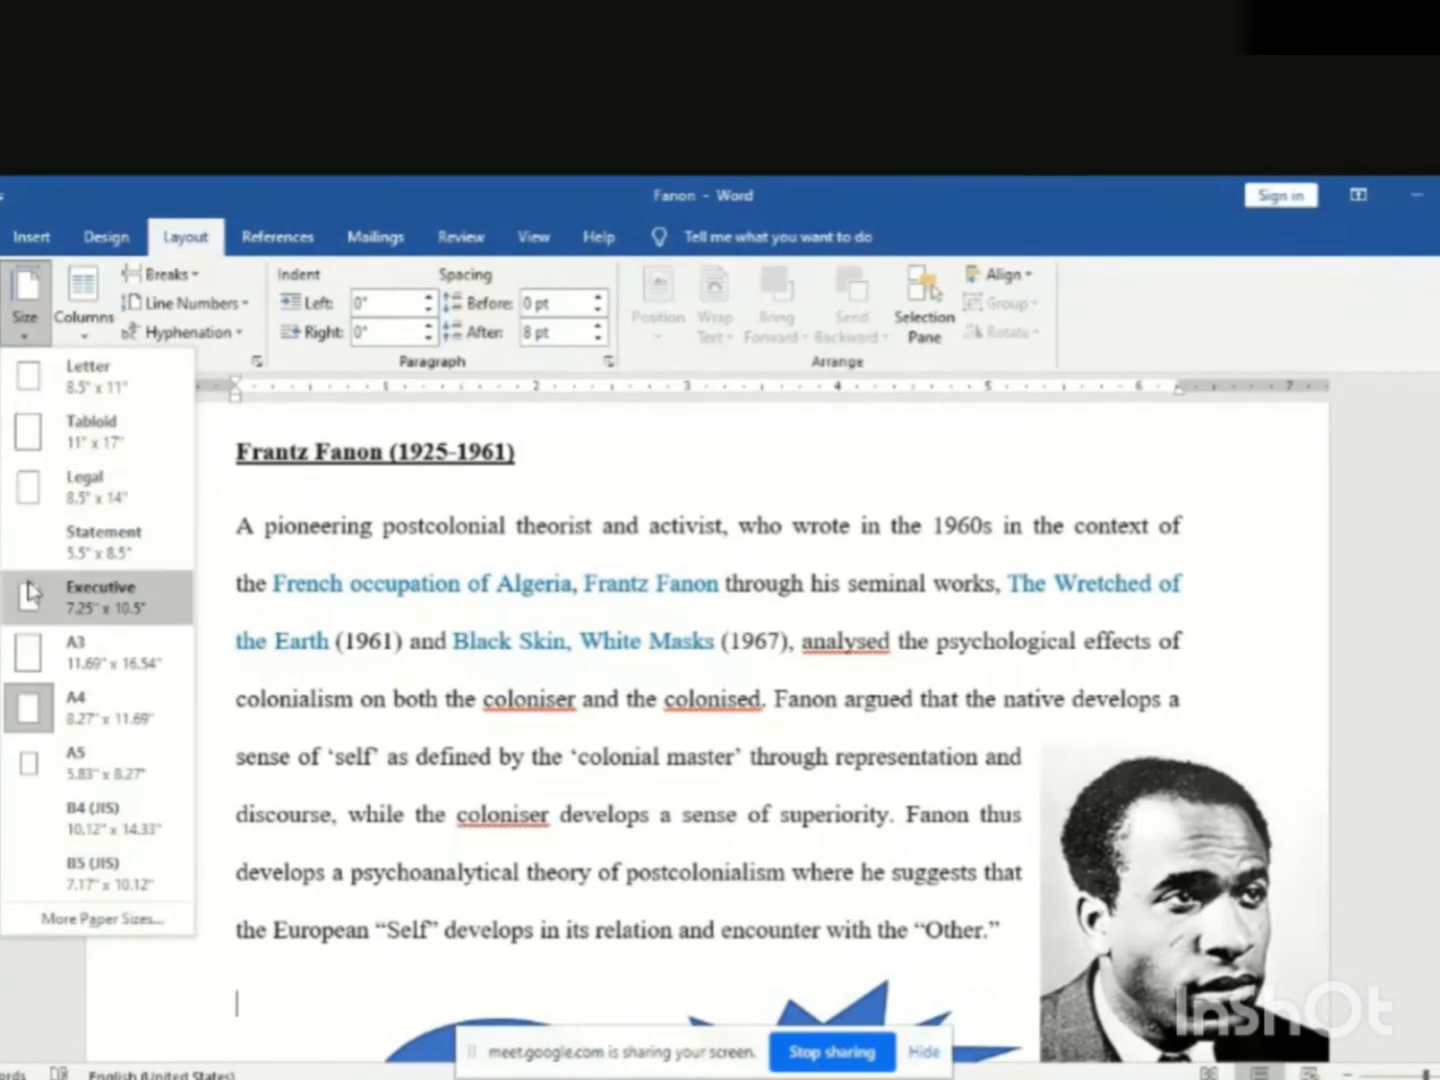
{"action": "left_click", "coordinate": [55, 712]}
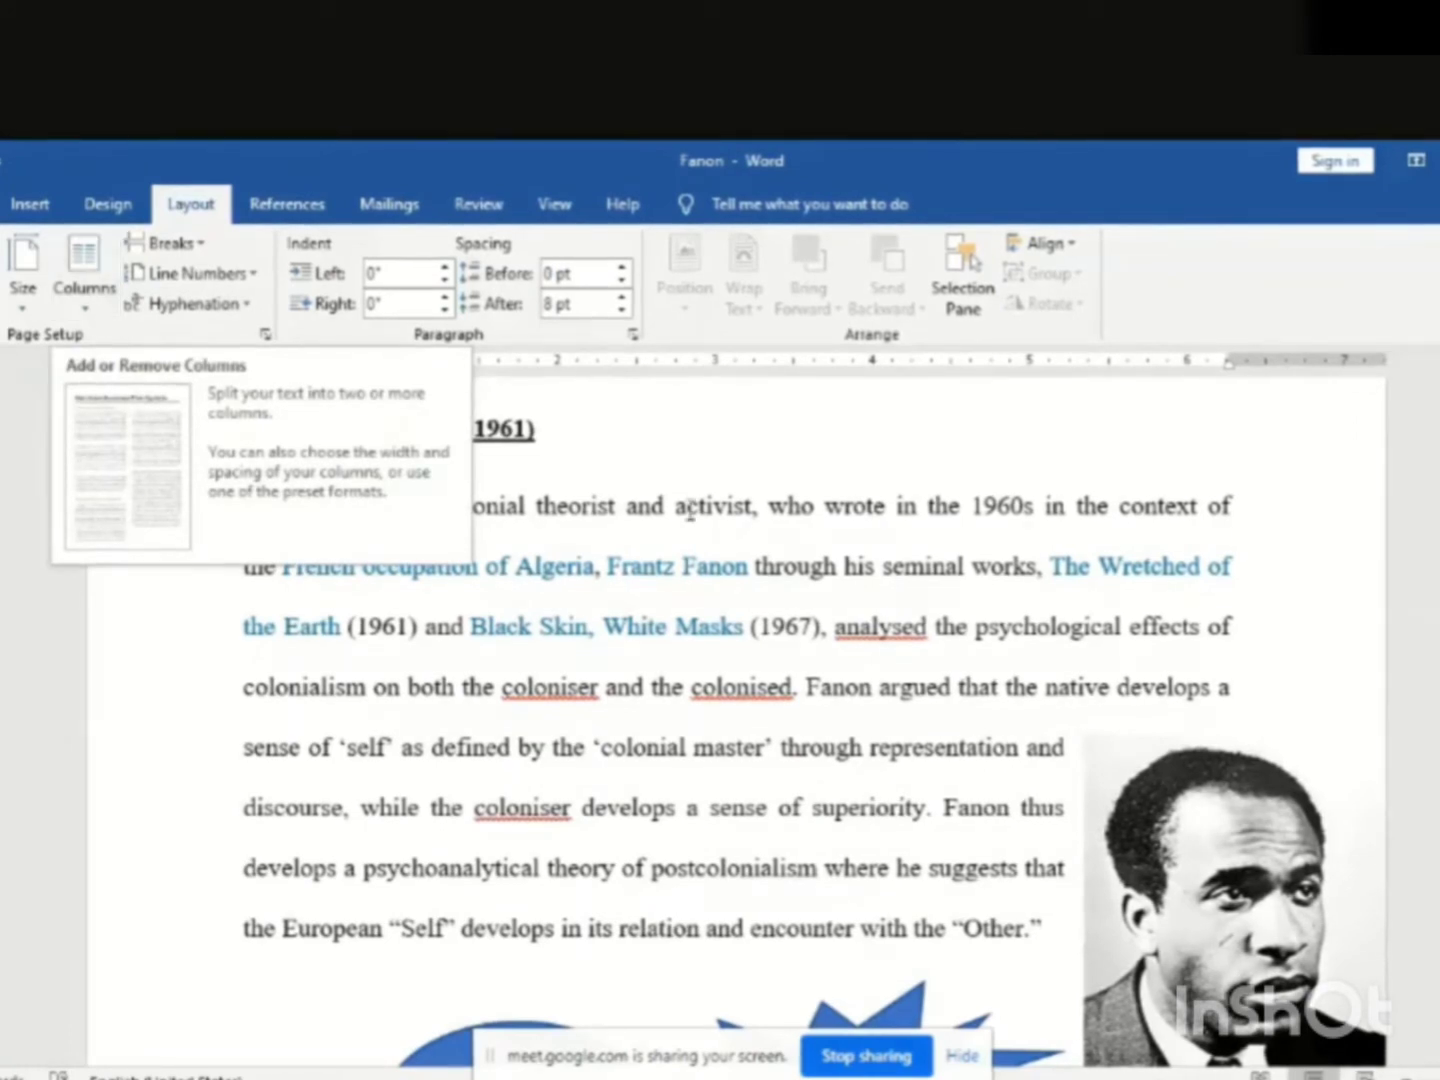
Arrange the document text in two equal columns and check the layout through the following pages
{"action": "left_click", "coordinate": [1268, 662]}
{"action": "scroll", "coordinate": [1268, 662], "scroll_direction": "down", "scroll_amount": 10}
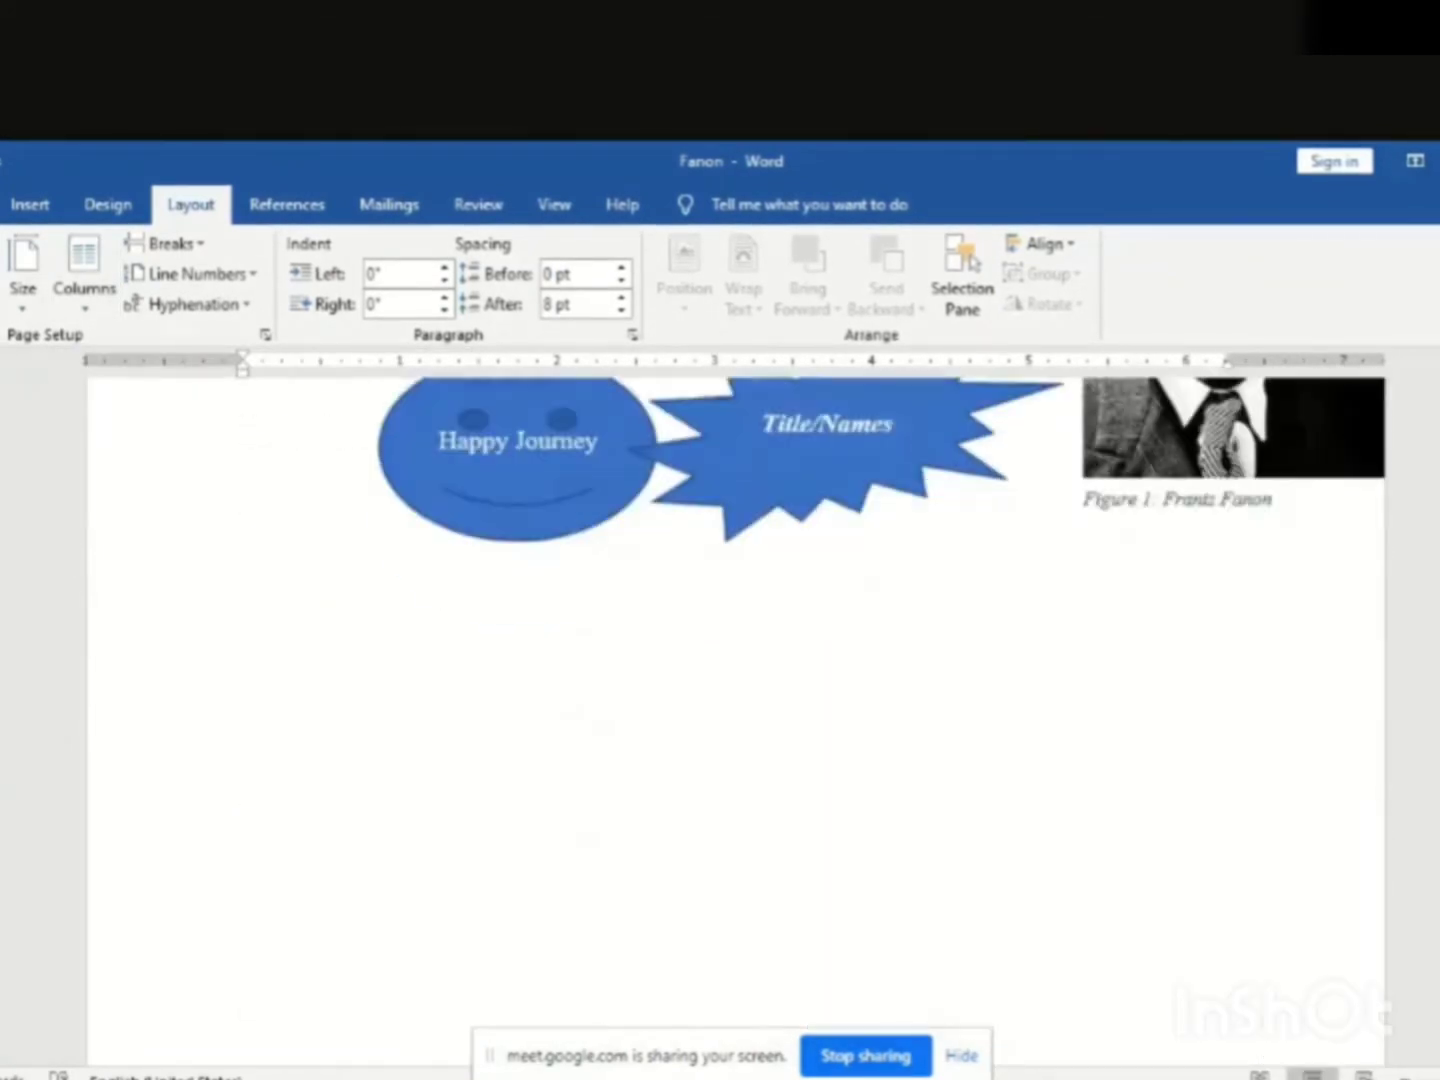
{"action": "scroll", "coordinate": [735, 720], "scroll_direction": "down", "scroll_amount": 15}
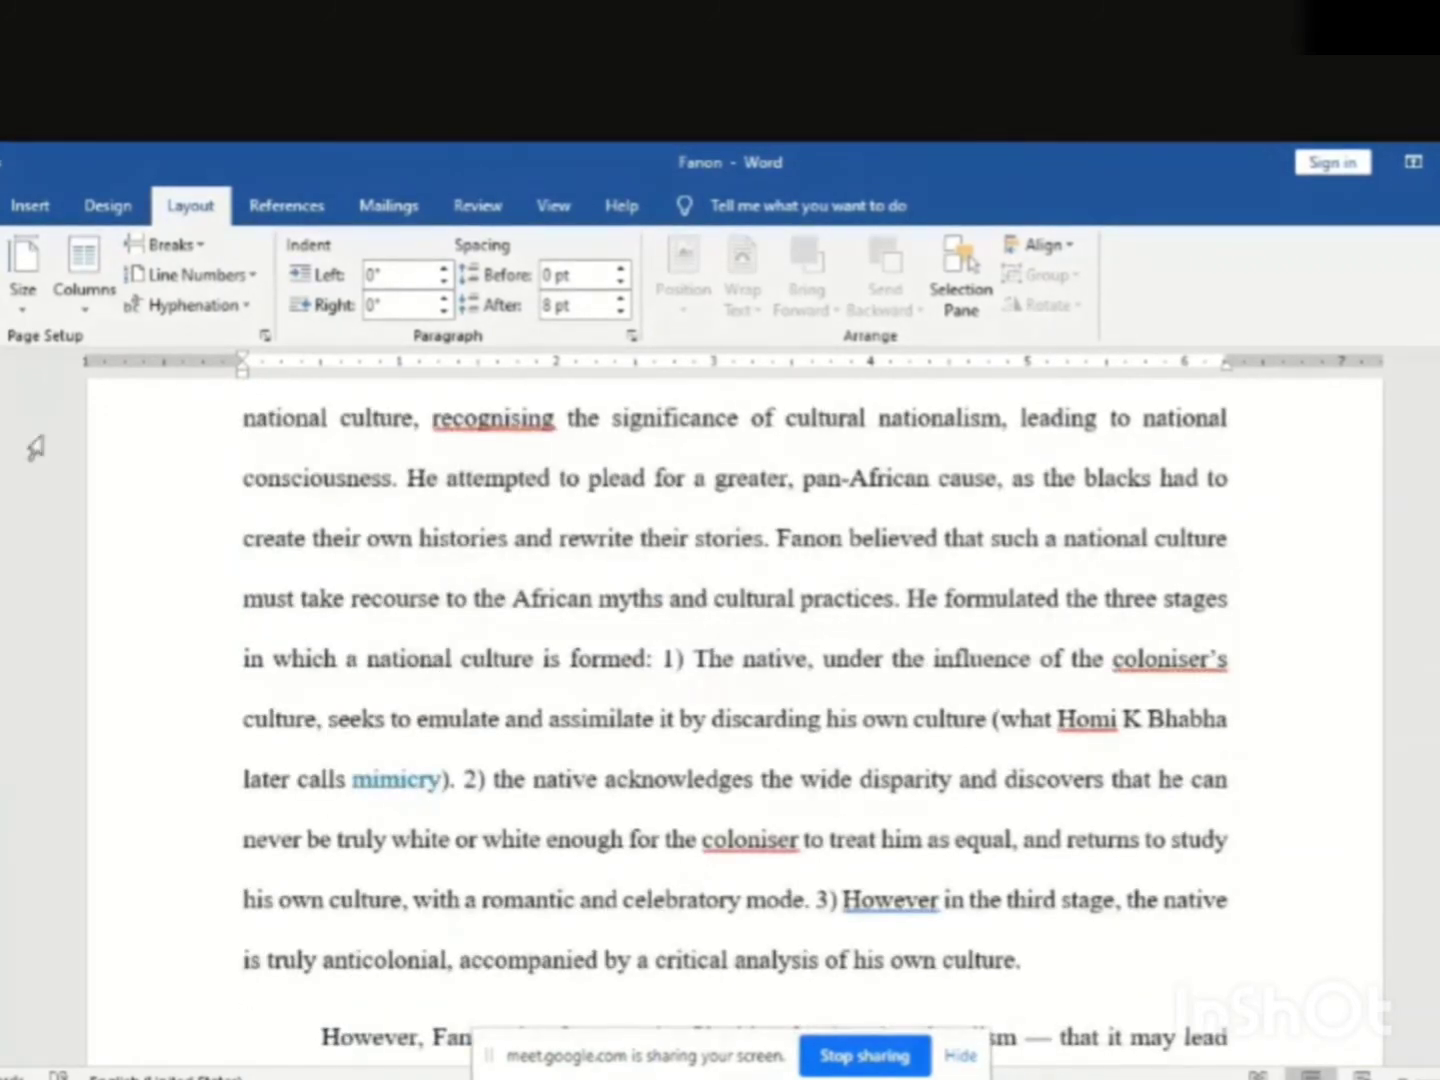
{"action": "left_click", "coordinate": [98, 316]}
{"action": "left_click", "coordinate": [135, 411]}
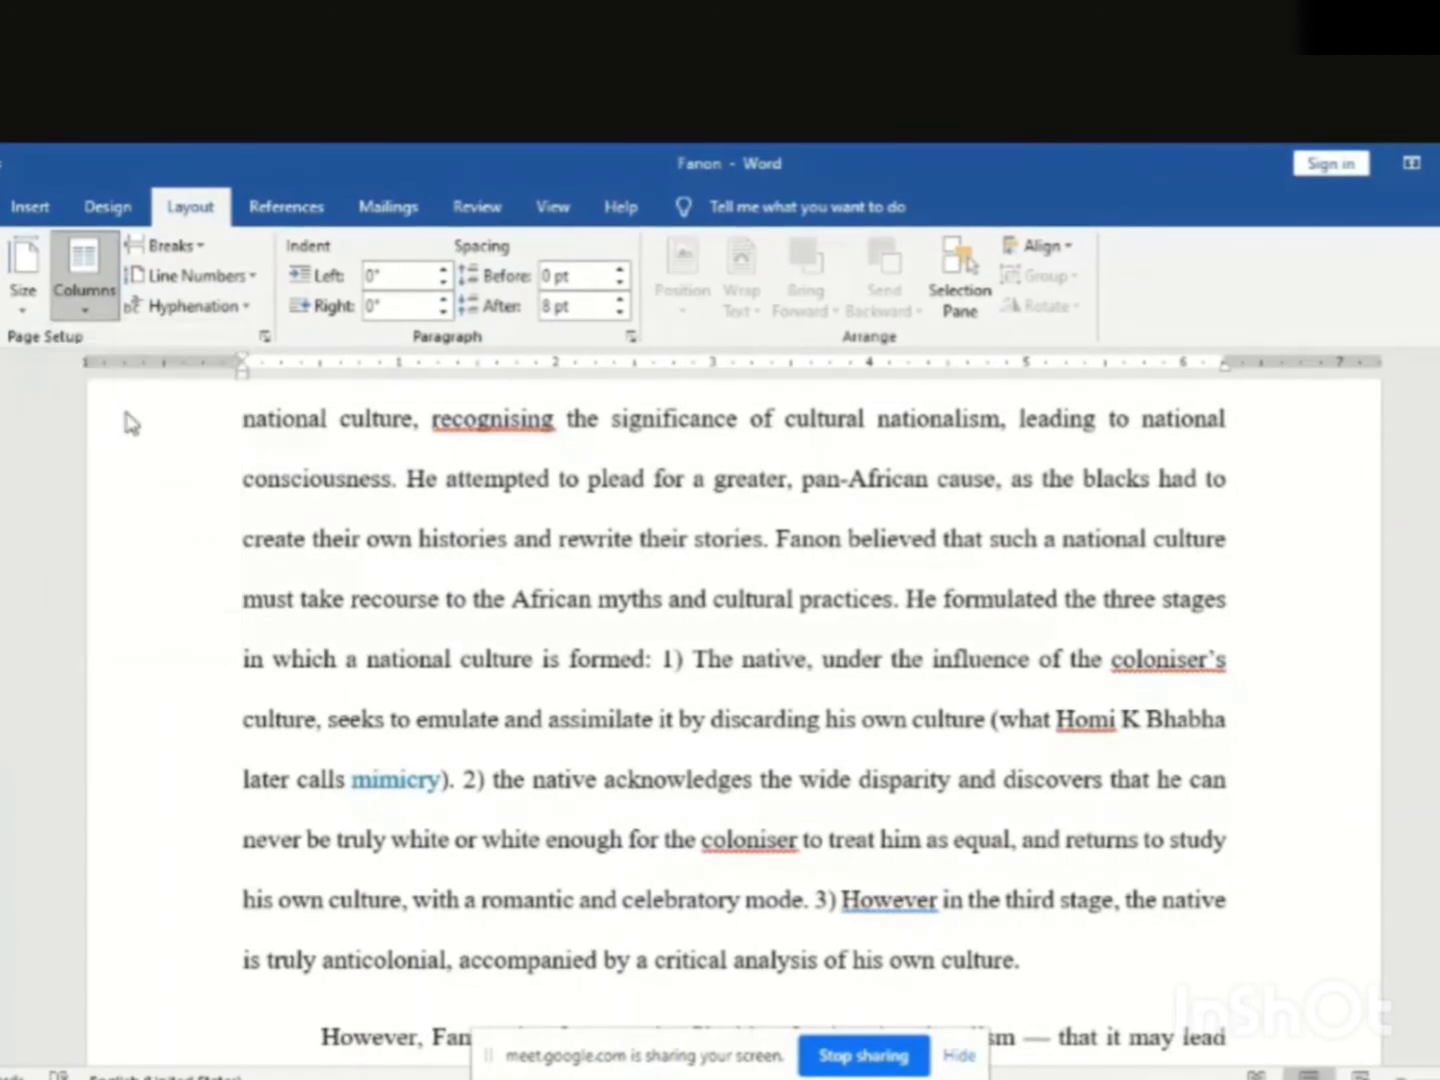
{"action": "scroll", "coordinate": [655, 606], "scroll_direction": "down", "scroll_amount": 10}
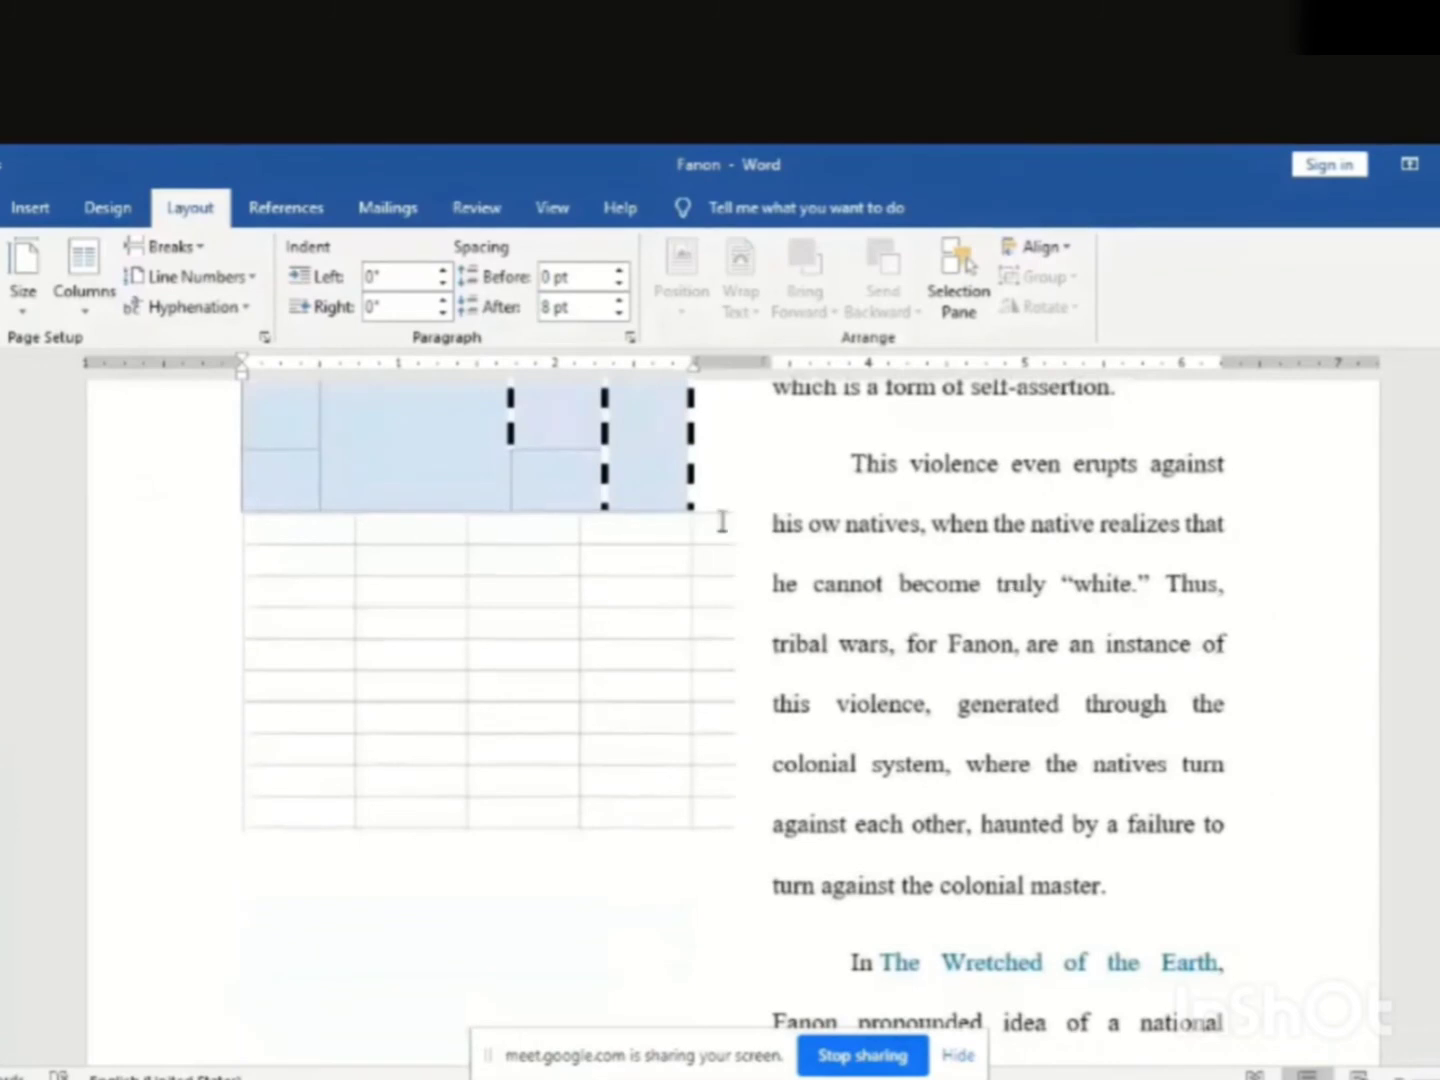
{"action": "scroll", "coordinate": [730, 700], "scroll_direction": "down", "scroll_amount": 6}
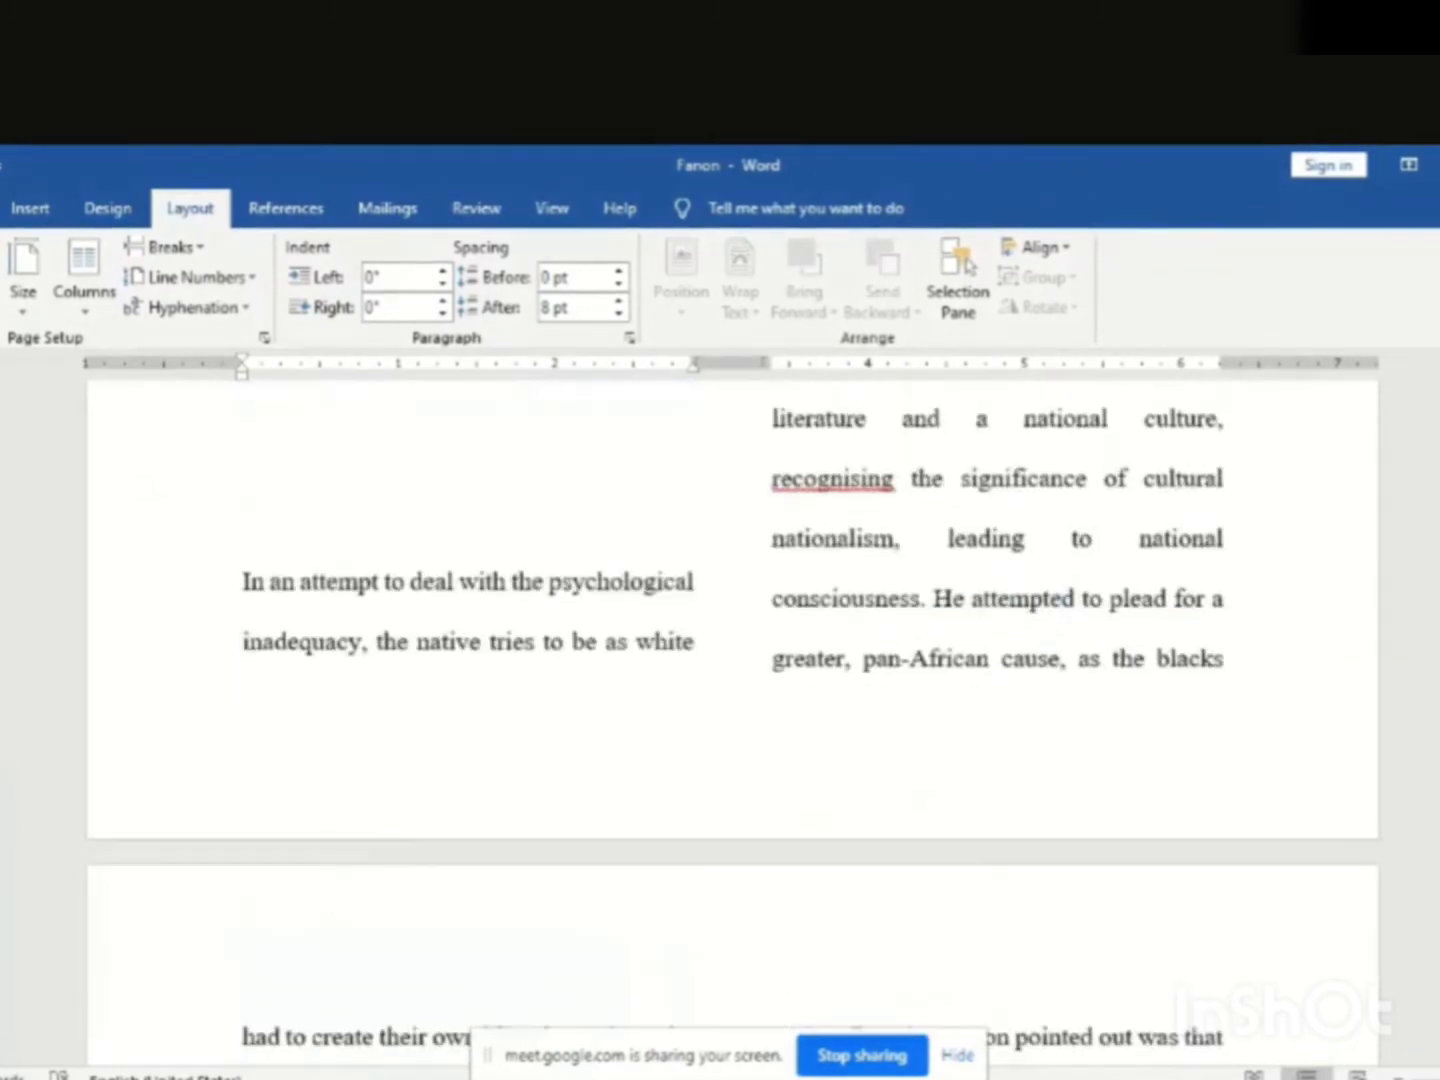
{"action": "scroll", "coordinate": [730, 699], "scroll_direction": "down", "scroll_amount": 5}
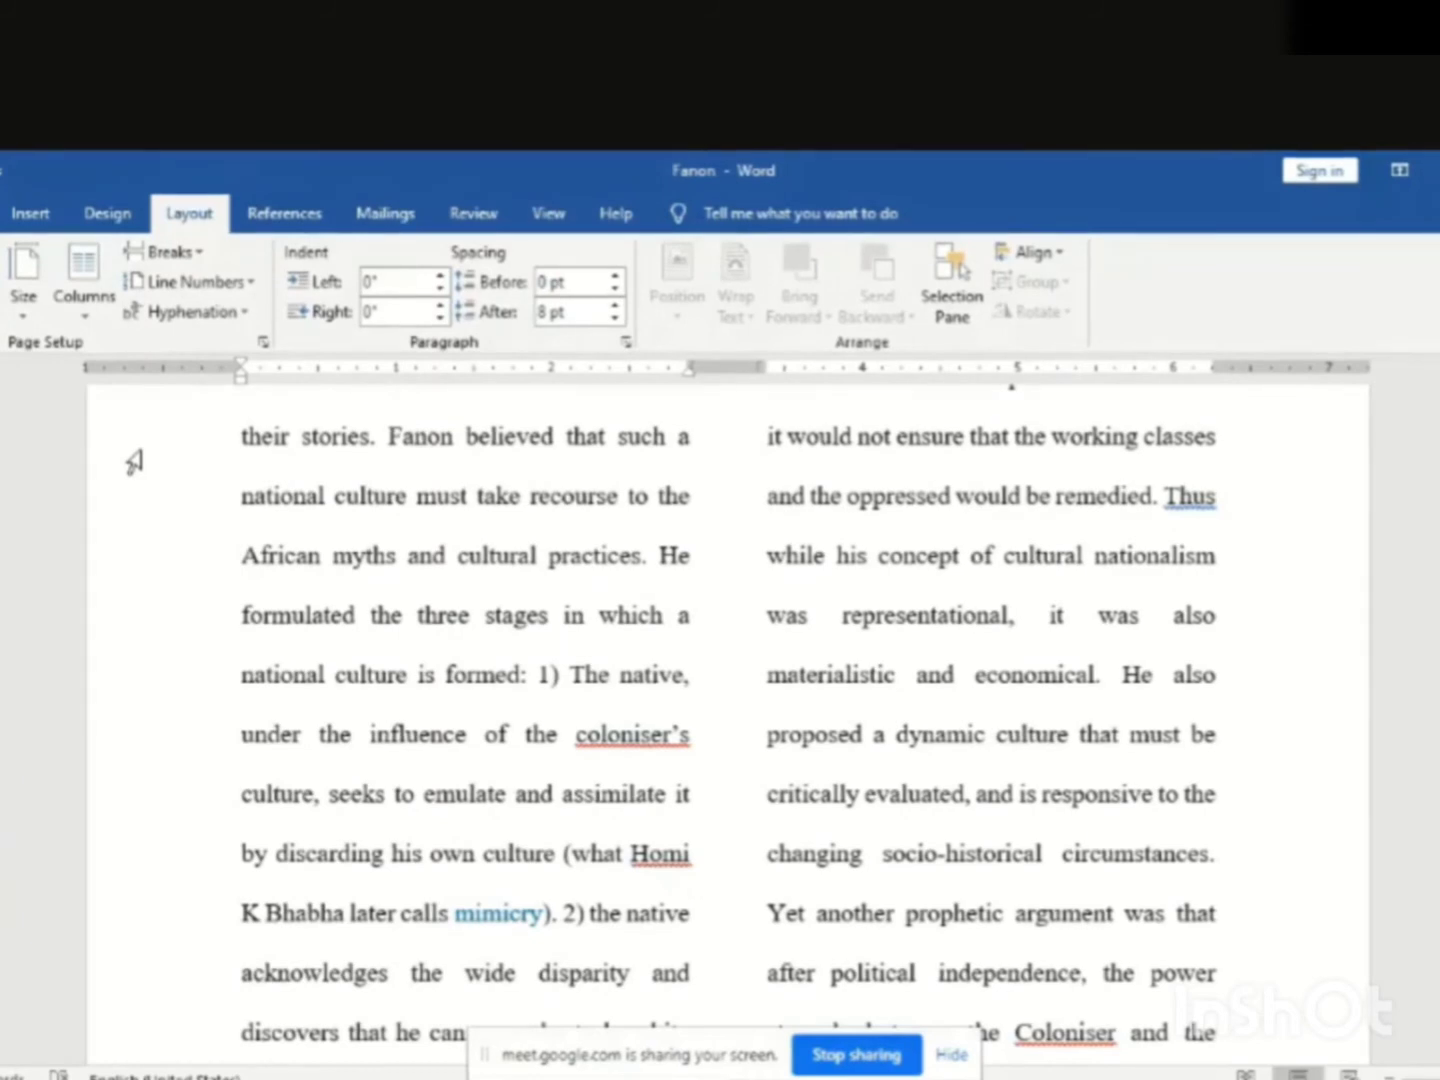
Arrange the document text in three columns and check how the text and tables flow through the pages
{"action": "left_click", "coordinate": [86, 326]}
{"action": "left_click", "coordinate": [114, 473]}
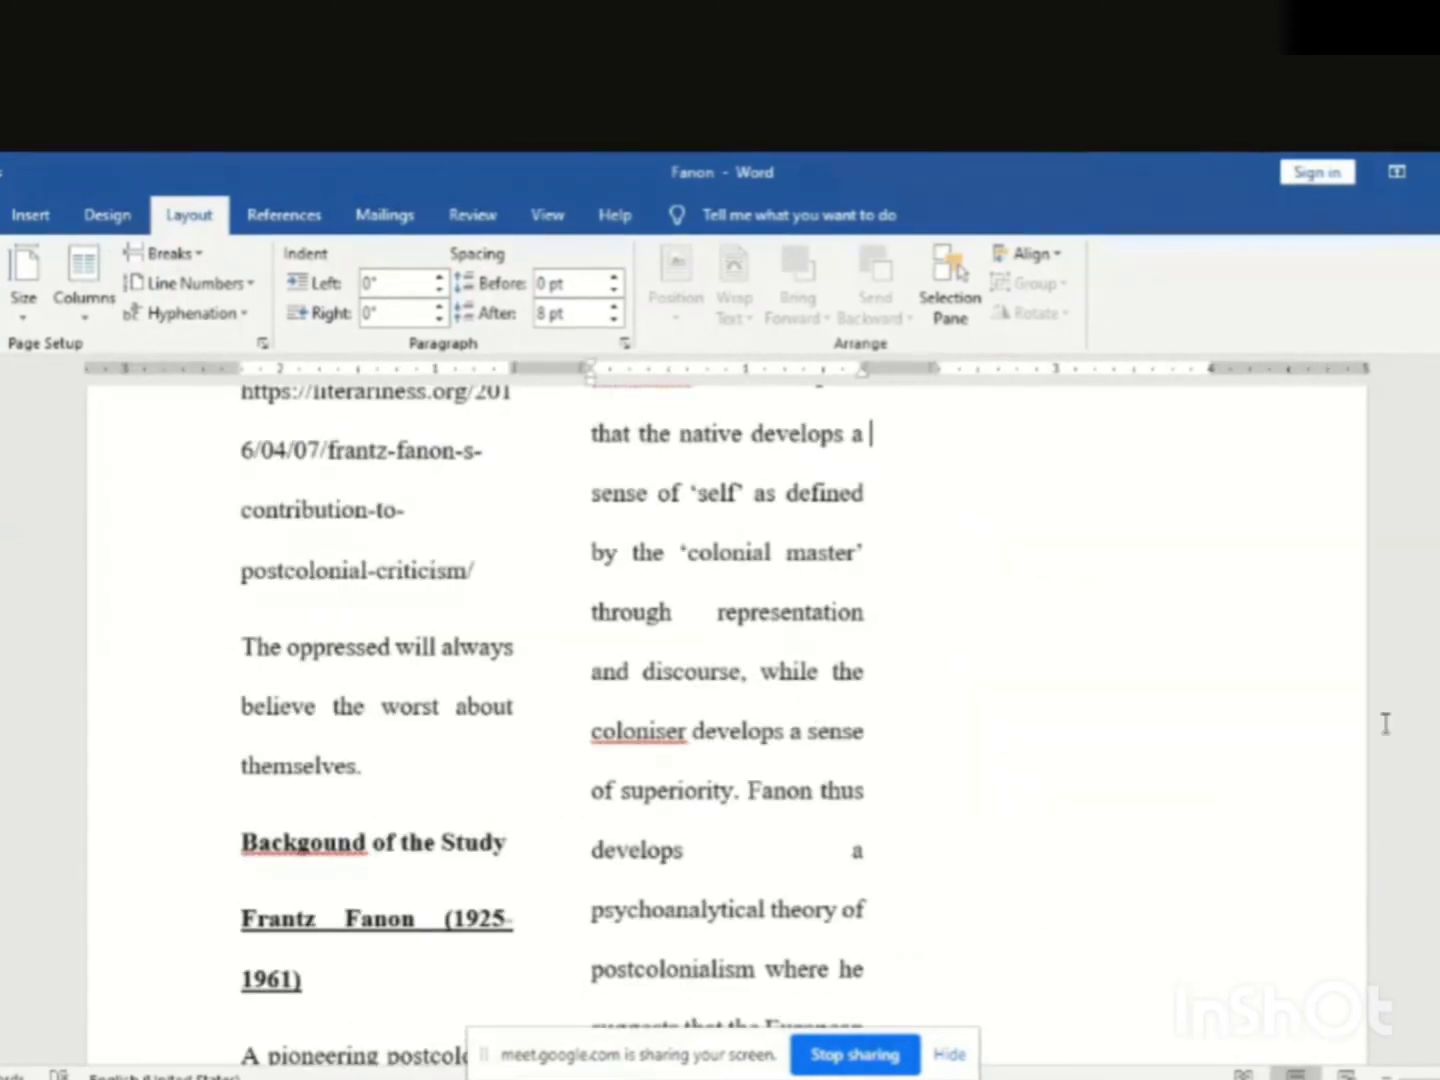
{"action": "scroll", "coordinate": [1385, 723], "scroll_direction": "down", "scroll_amount": 3}
{"action": "scroll", "coordinate": [727, 720], "scroll_direction": "down", "scroll_amount": 10}
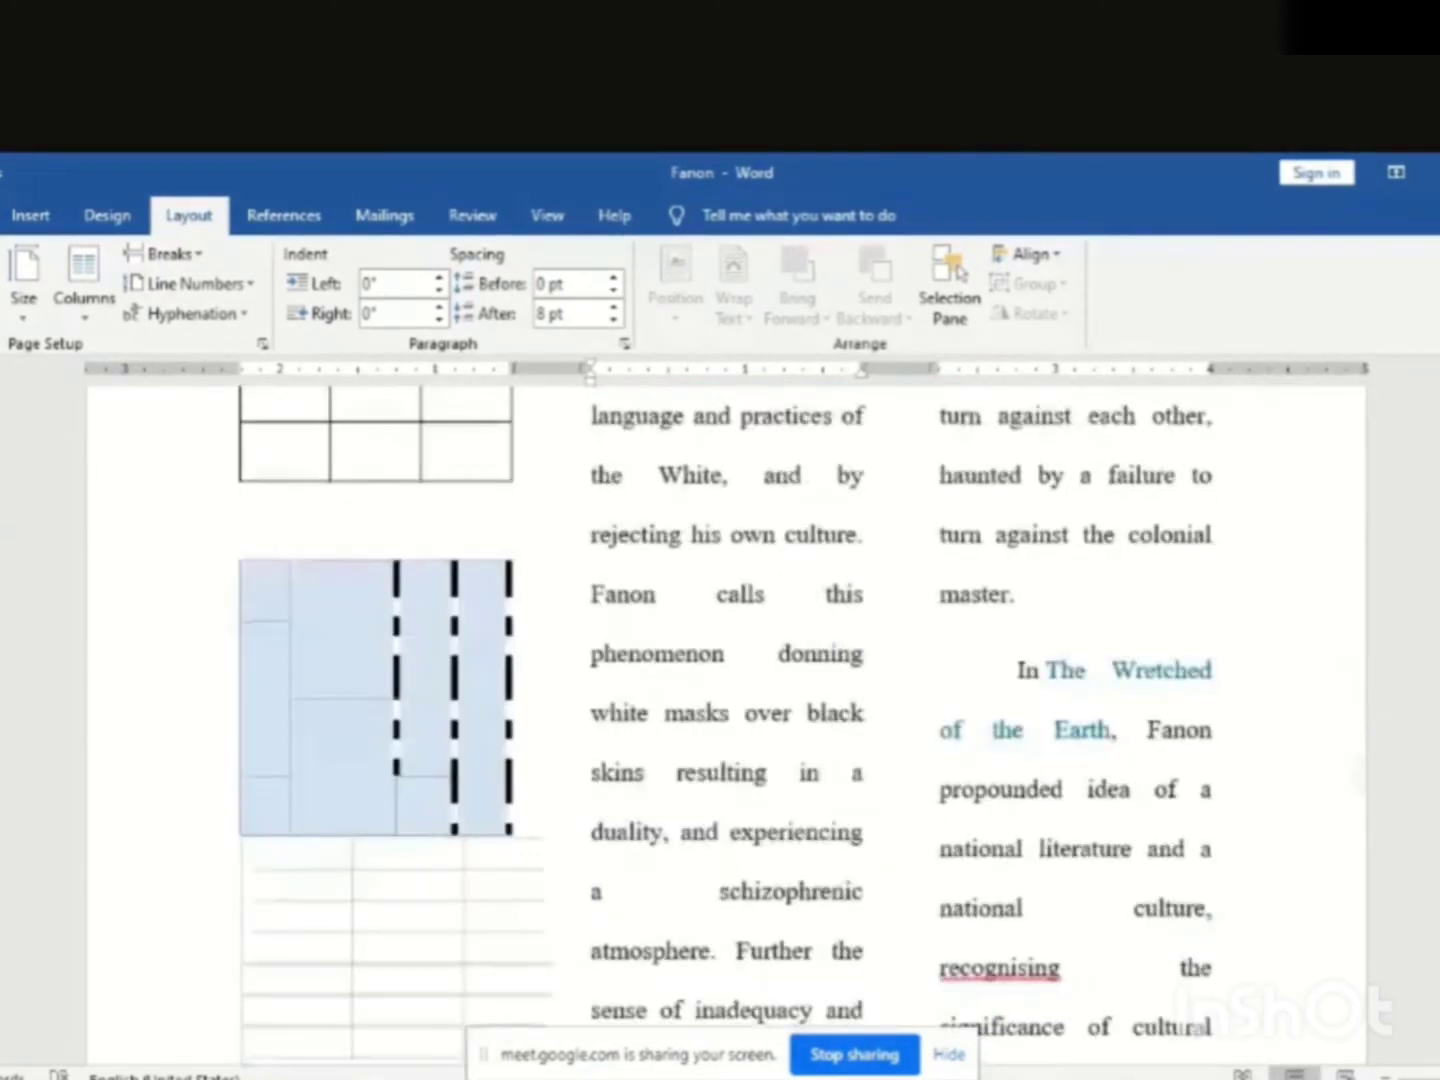
{"action": "scroll", "coordinate": [726, 720], "scroll_direction": "down", "scroll_amount": 5}
{"action": "scroll", "coordinate": [1095, 652], "scroll_direction": "down", "scroll_amount": 10}
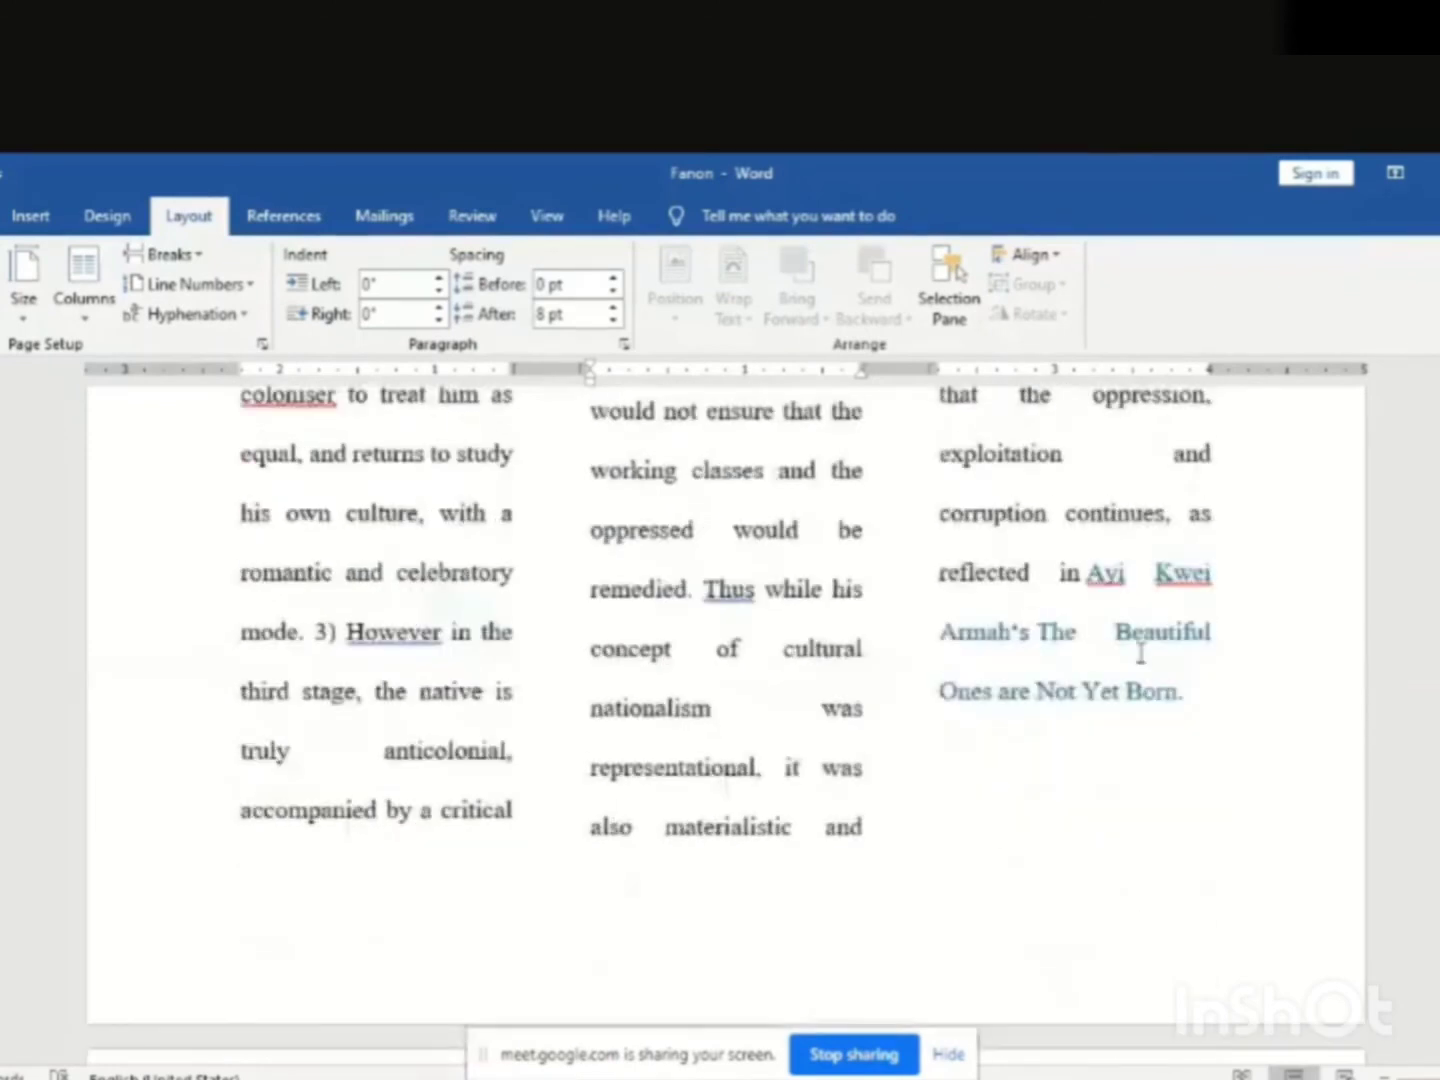
{"action": "scroll", "coordinate": [1096, 652], "scroll_direction": "up", "scroll_amount": 5}
{"action": "scroll", "coordinate": [897, 677], "scroll_direction": "up", "scroll_amount": 1}
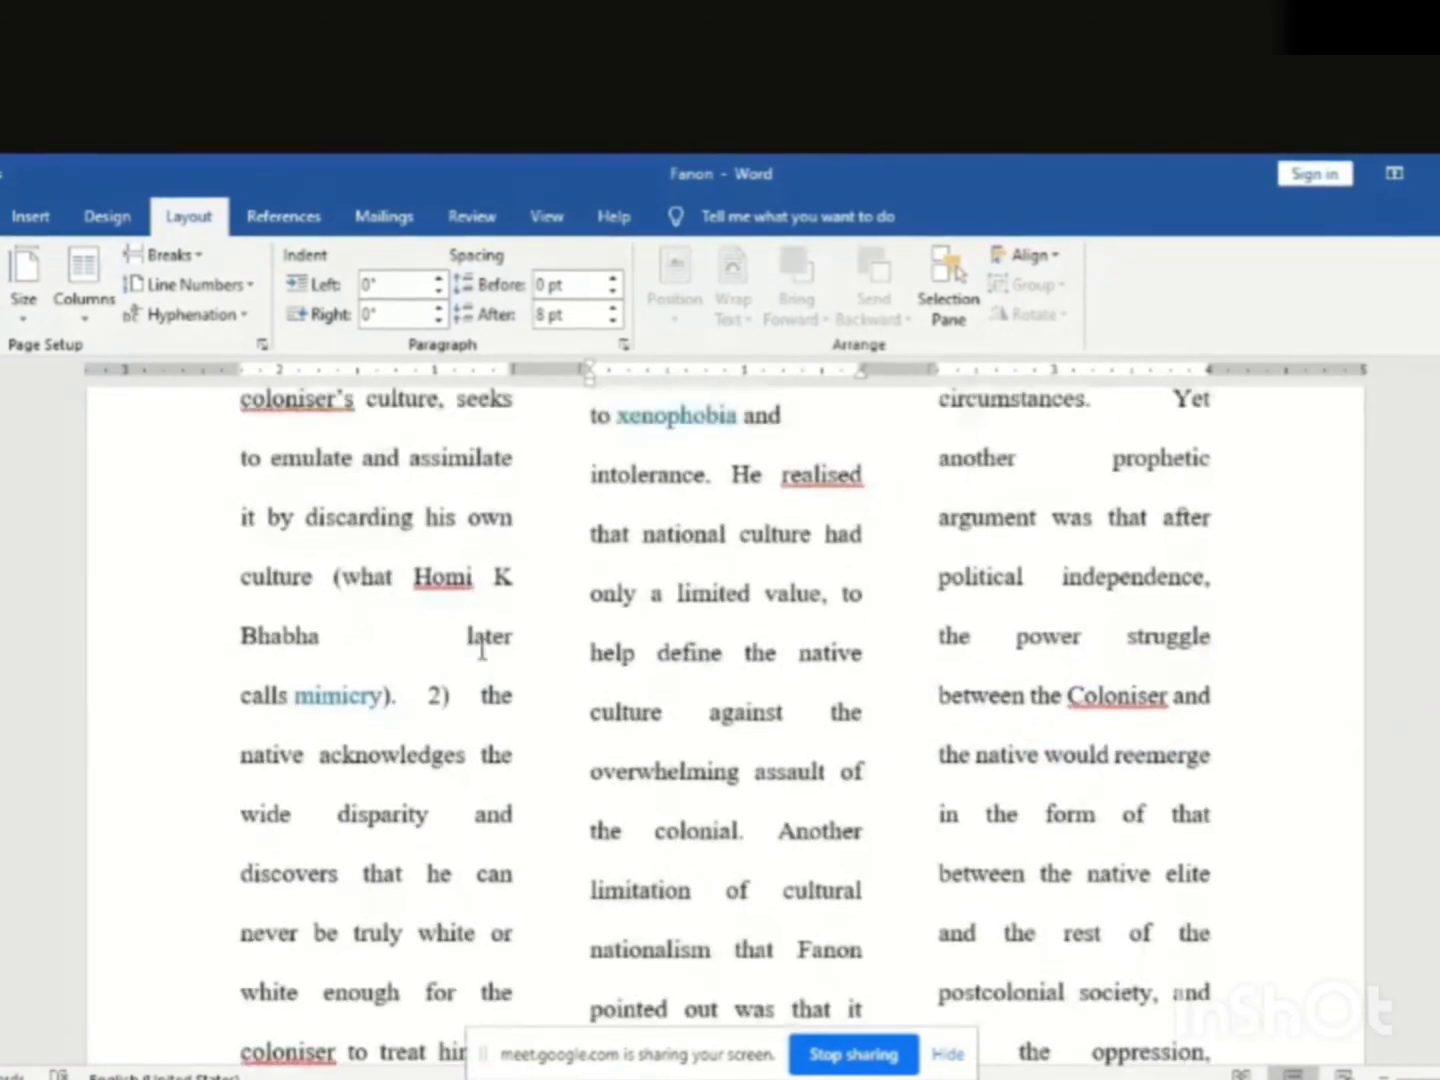
Apply the Left column preset to the document, replace it with the Right preset, and check the pages
{"action": "left_click", "coordinate": [97, 333]}
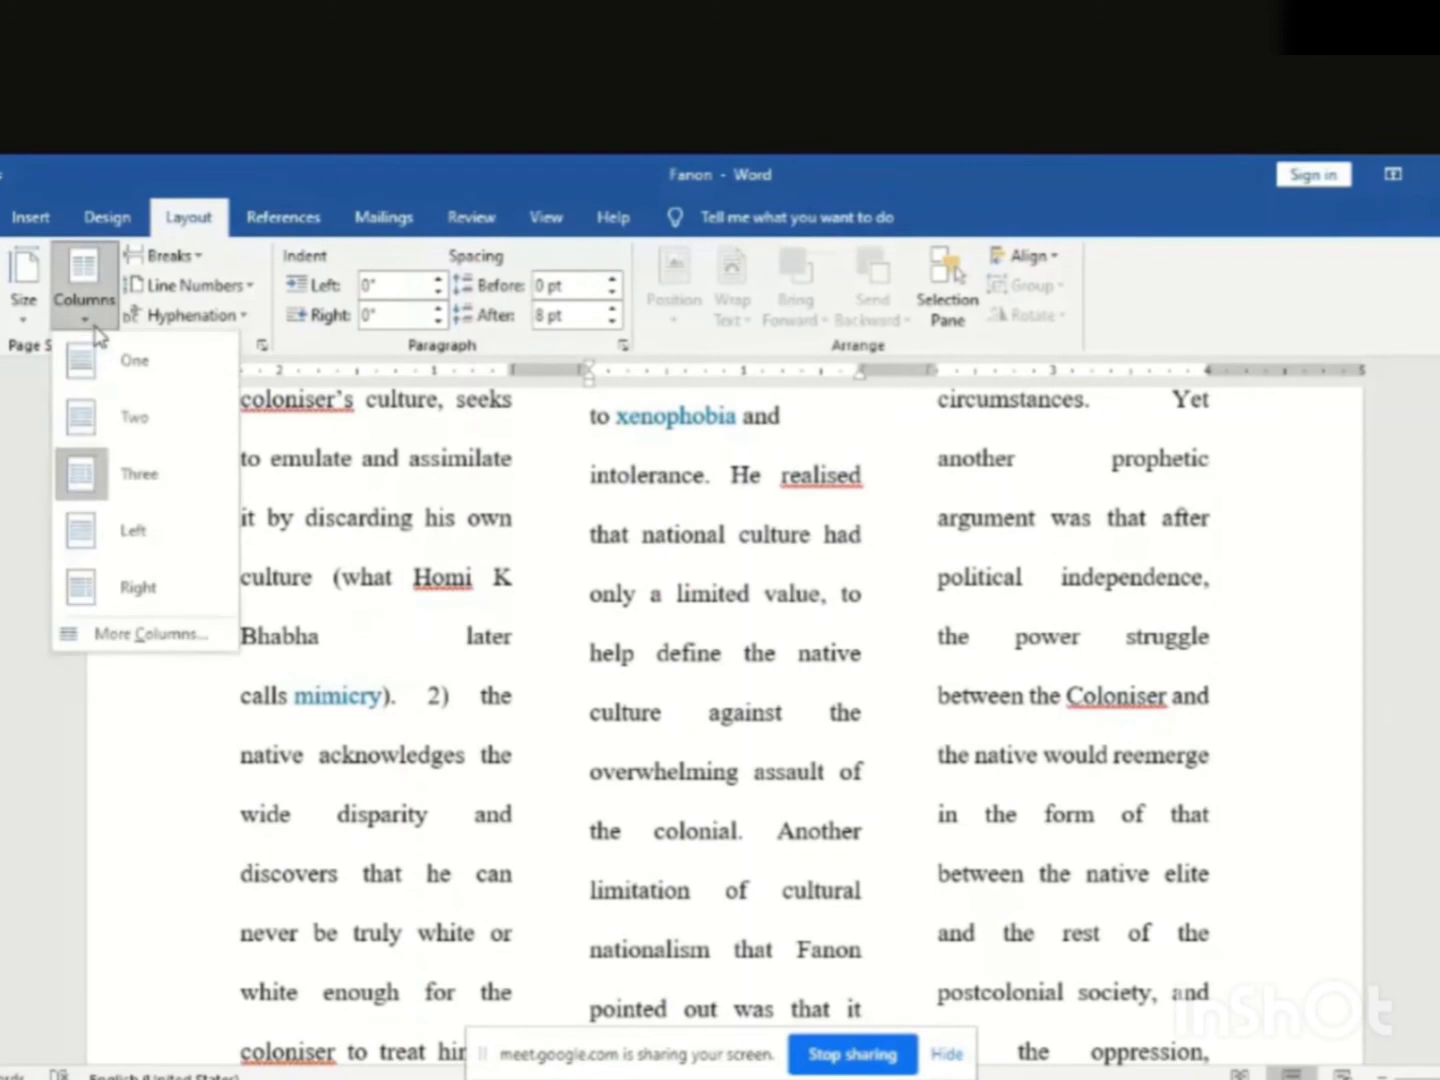
{"action": "left_click", "coordinate": [136, 540]}
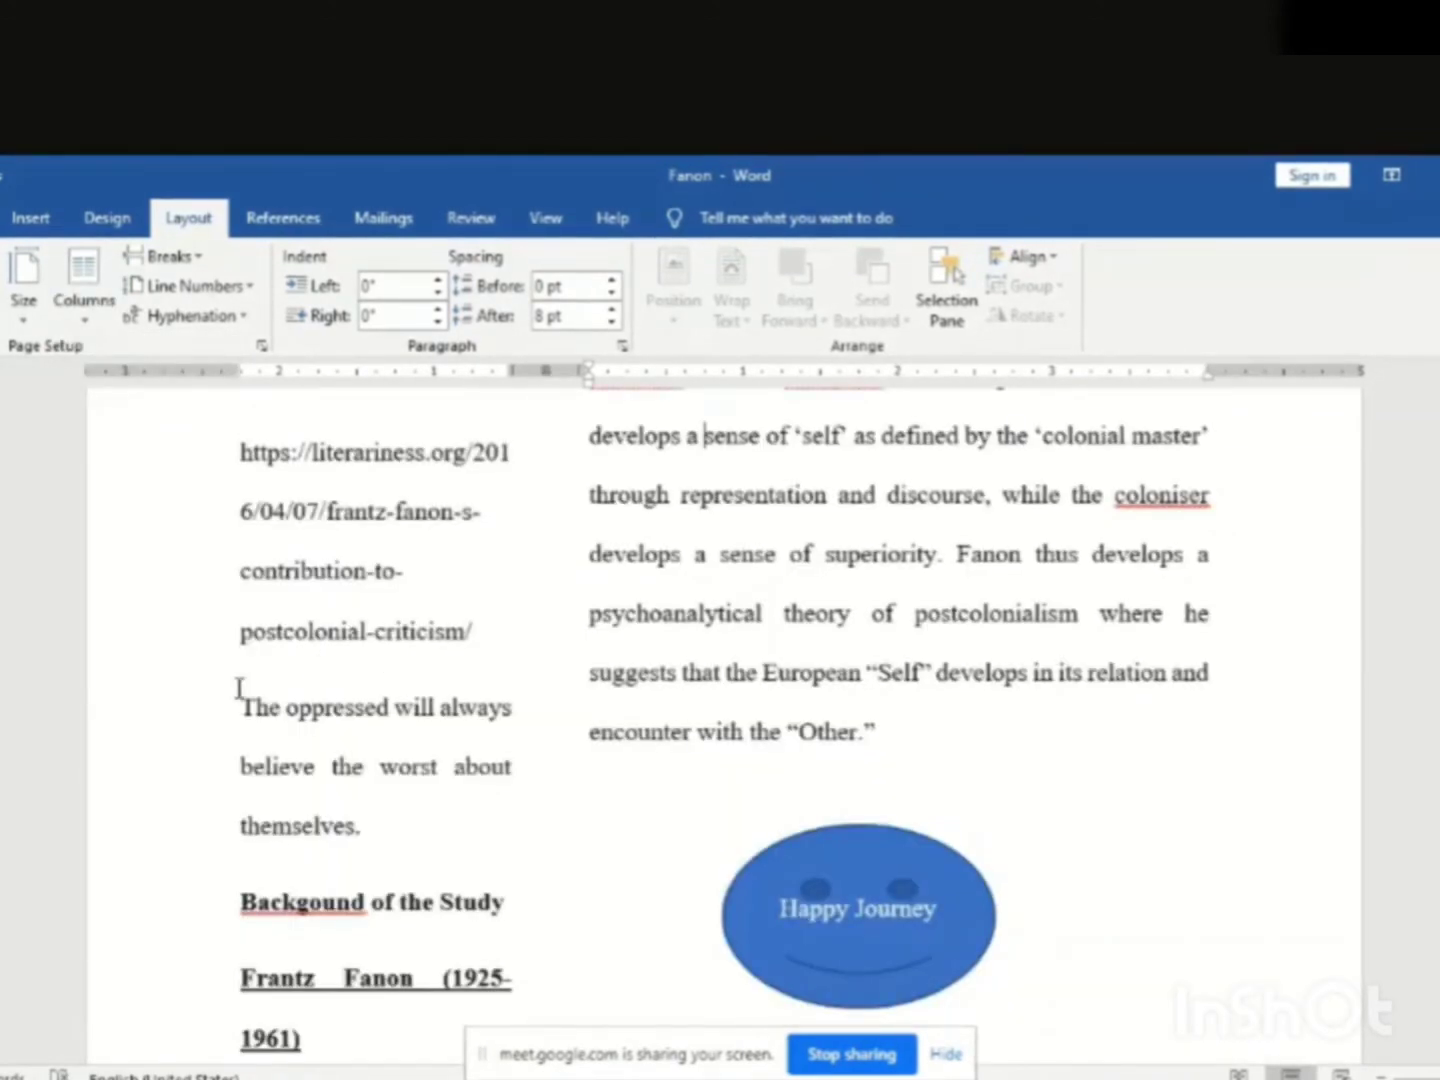
{"action": "left_click", "coordinate": [88, 324]}
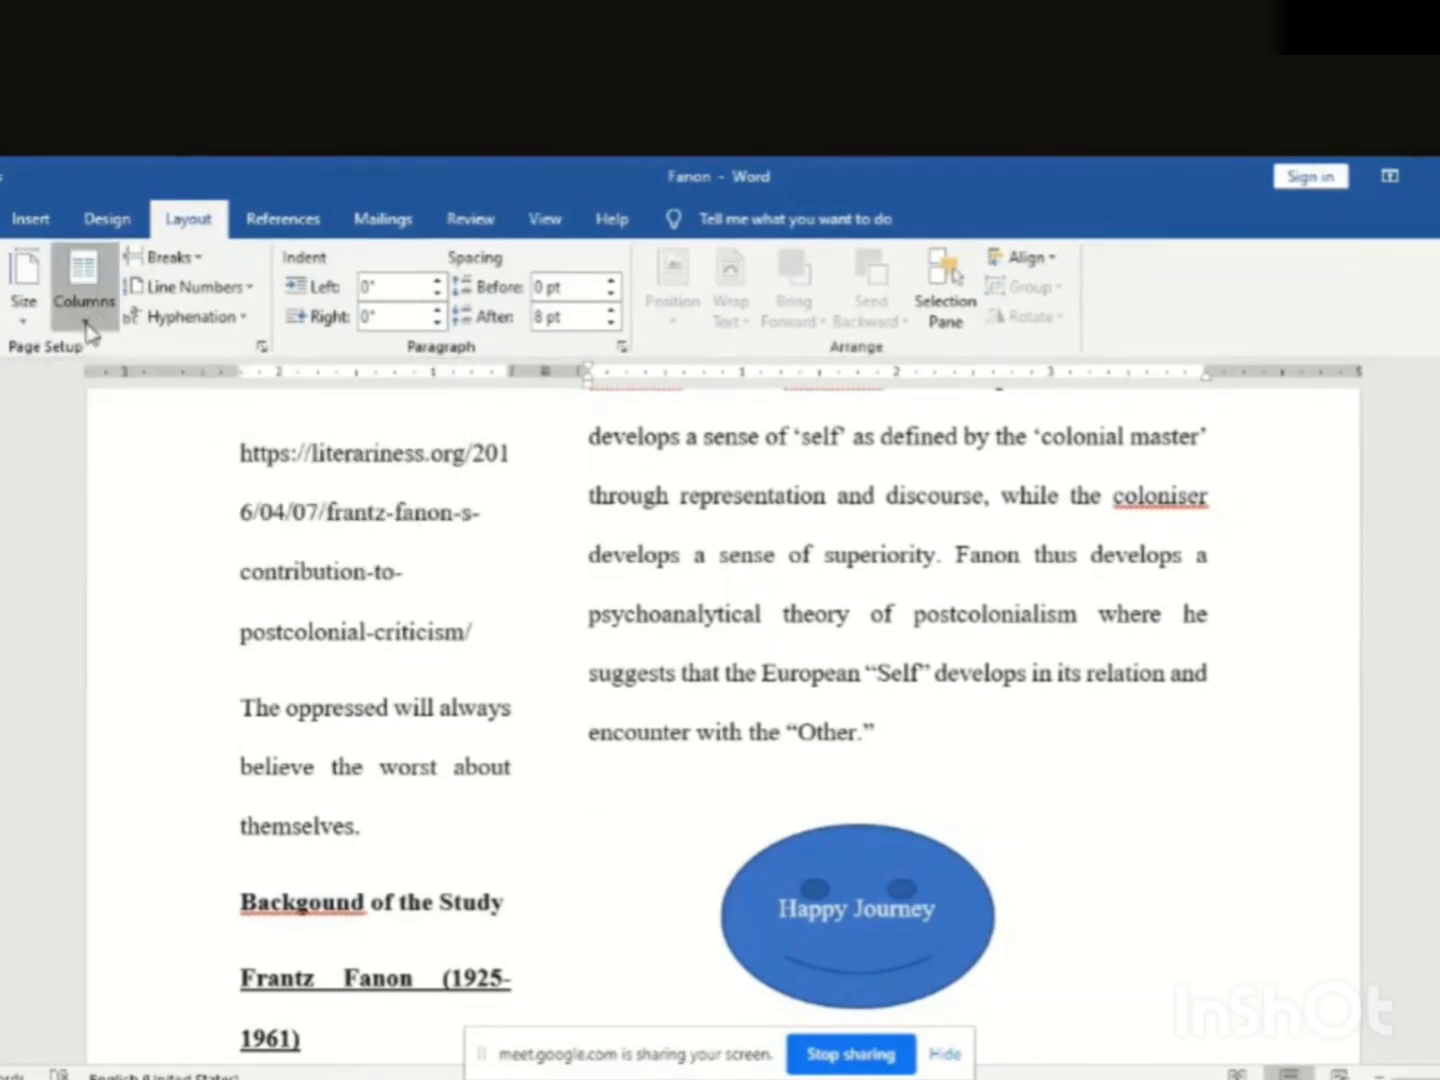
{"action": "left_click", "coordinate": [90, 588]}
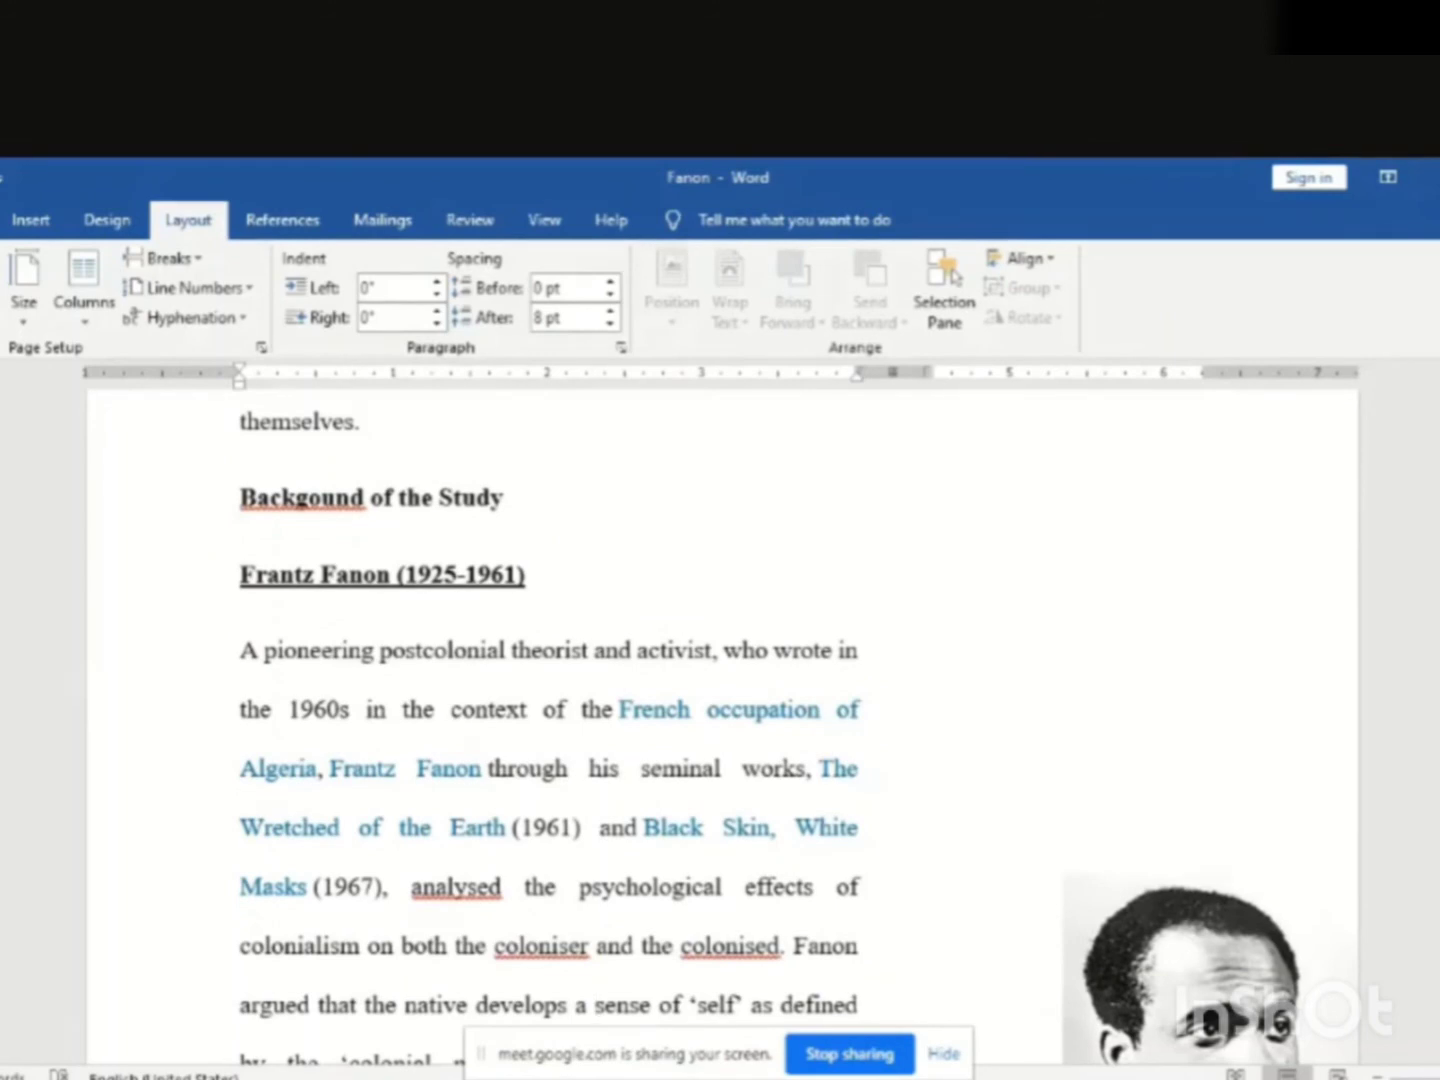
{"action": "scroll", "coordinate": [720, 720], "scroll_direction": "down", "scroll_amount": 20}
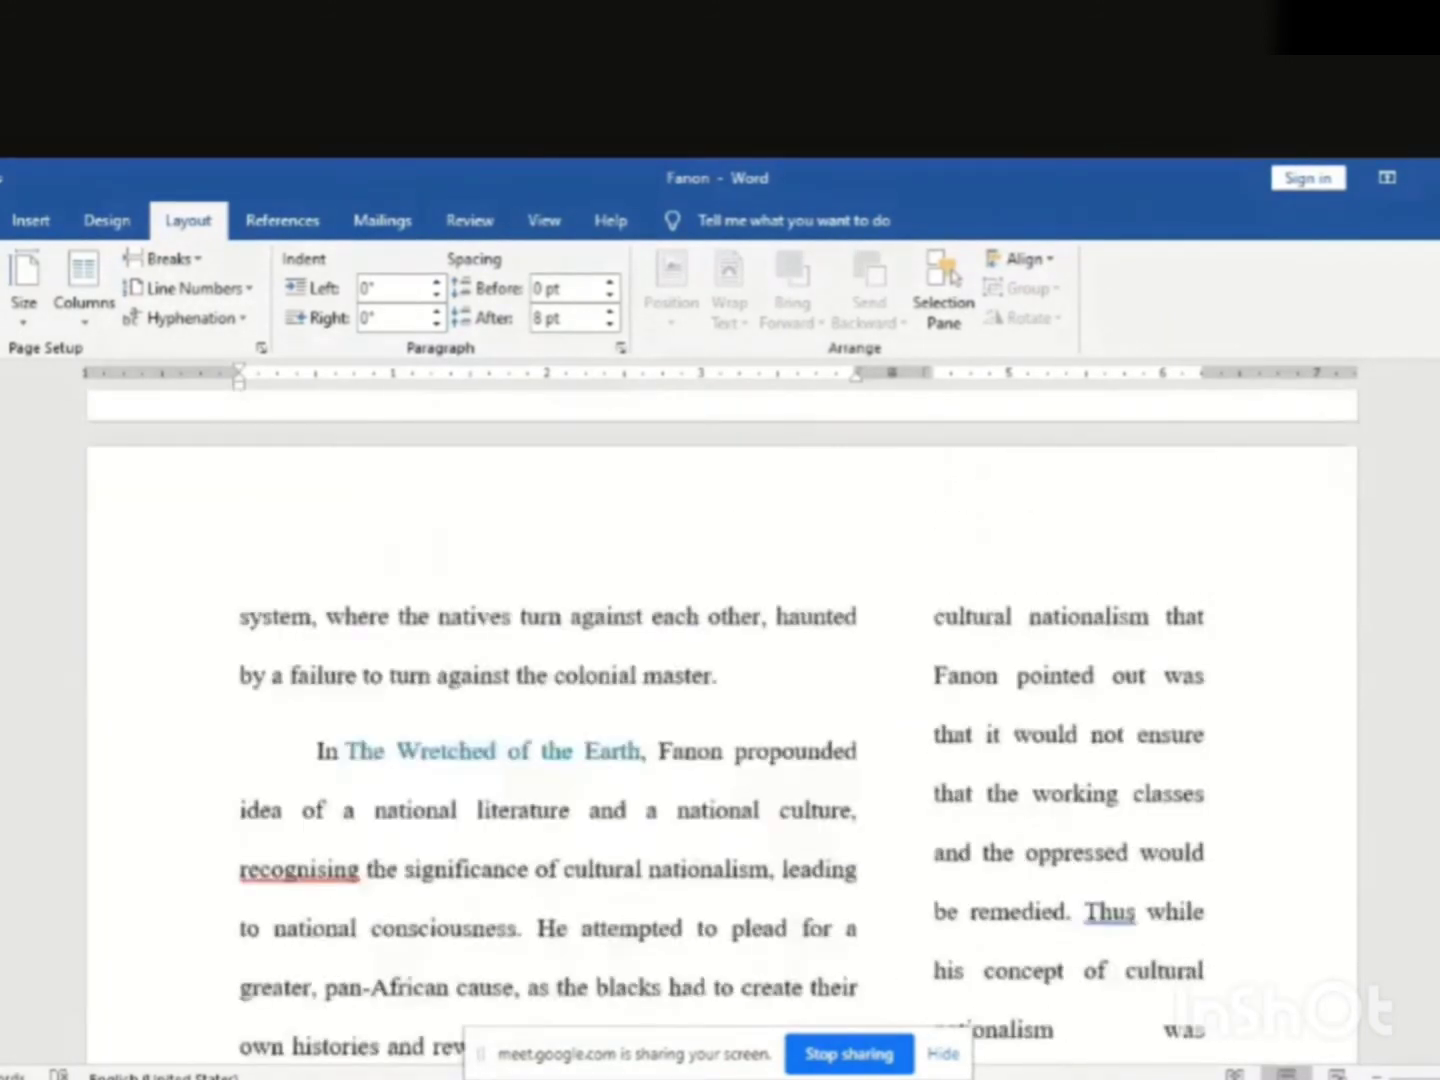
{"action": "scroll", "coordinate": [1395, 877], "scroll_direction": "down", "scroll_amount": 1}
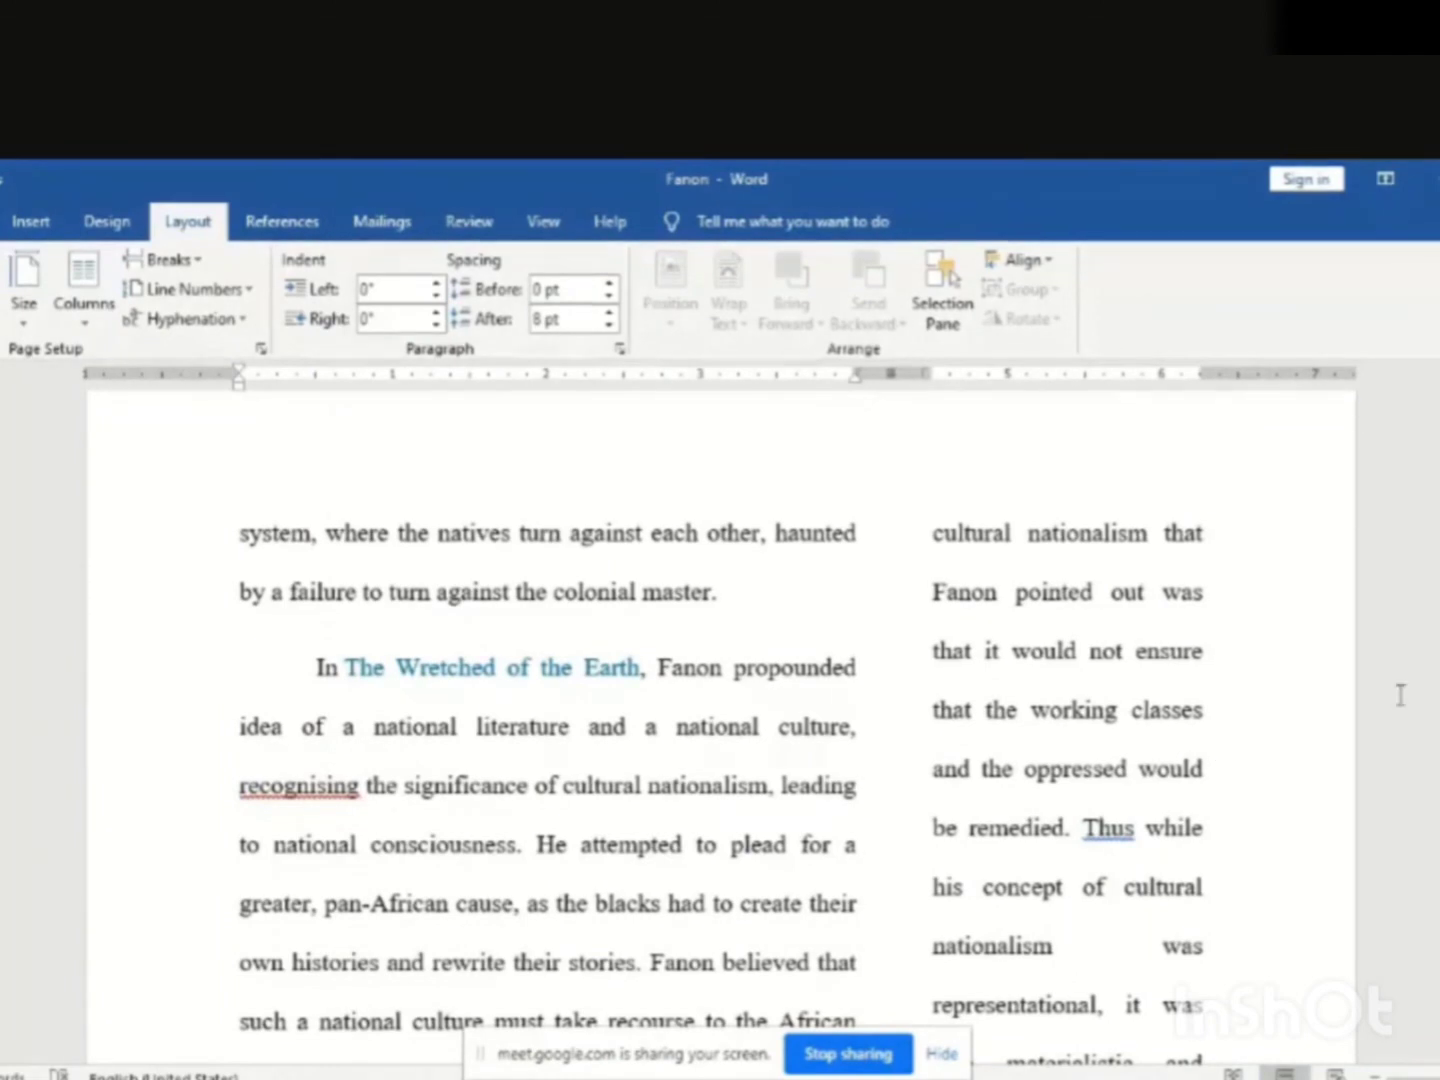
Change the Right column layout to two equal columns and review the tables and text on the following pages
{"action": "left_click", "coordinate": [84, 329]}
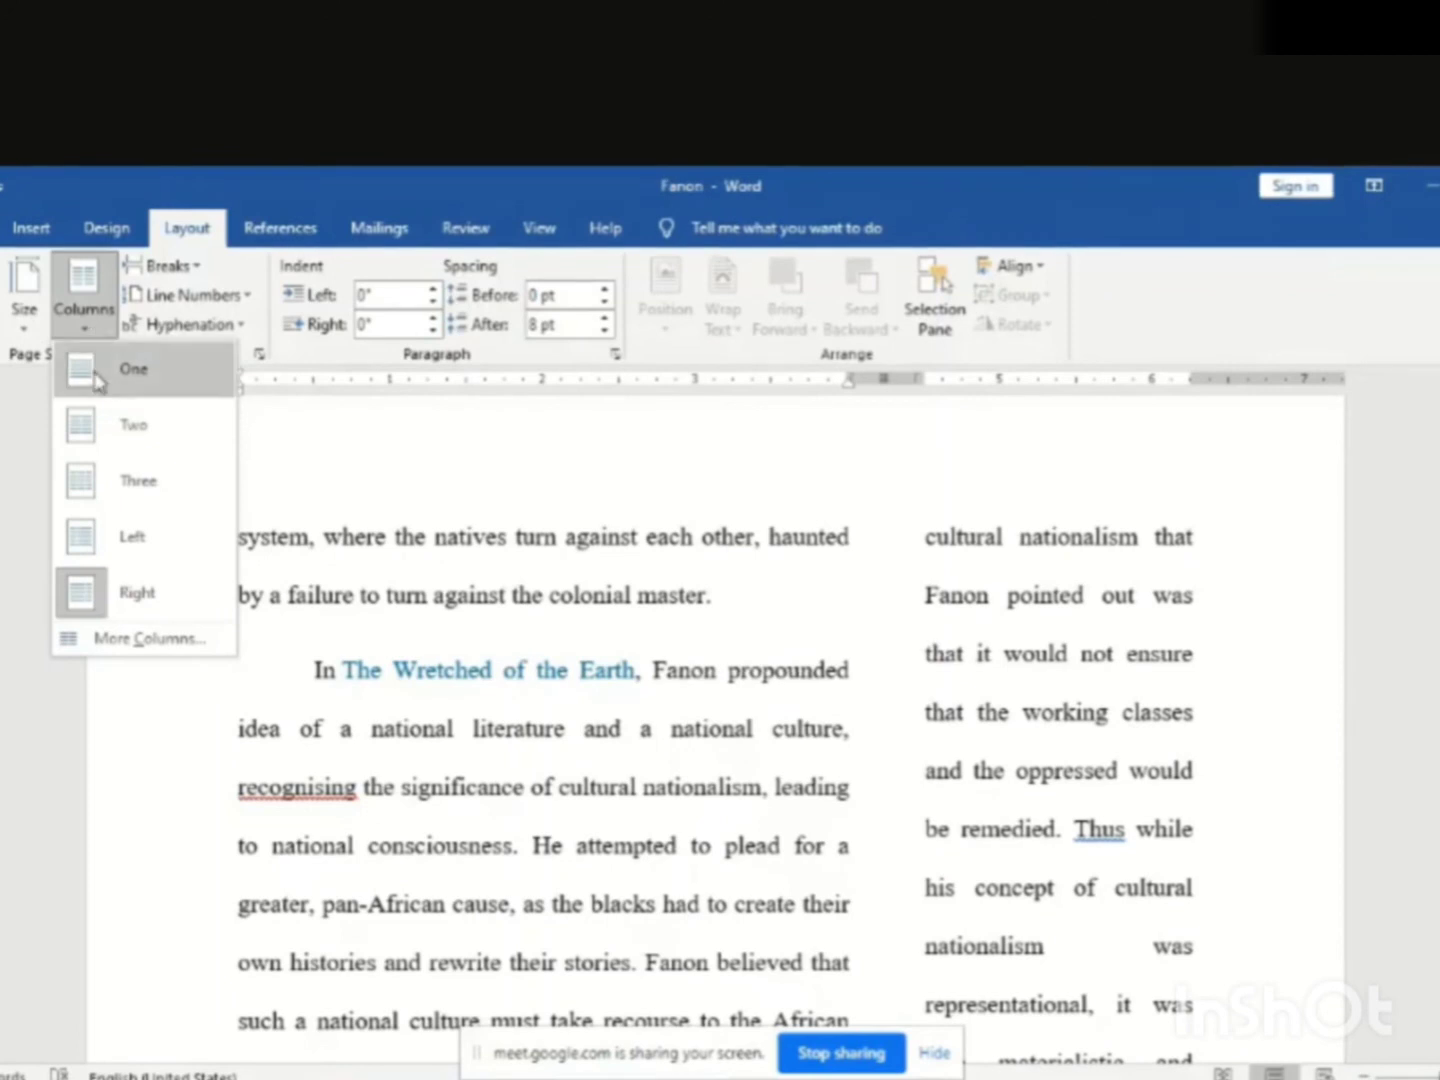
{"action": "left_click", "coordinate": [112, 434]}
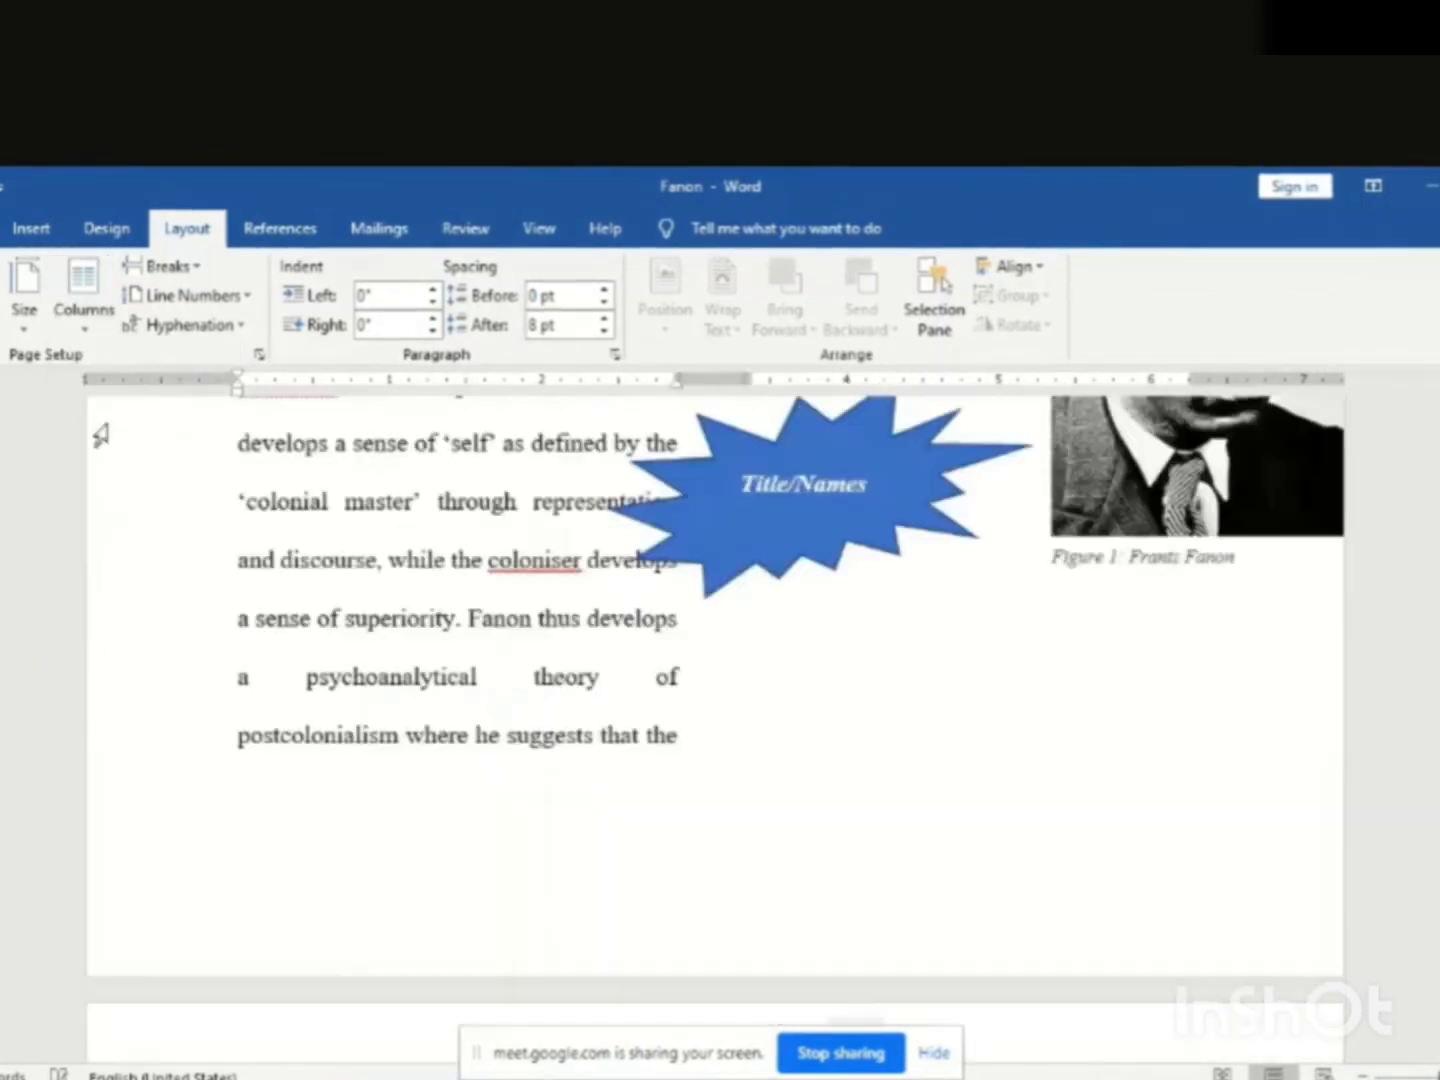
{"action": "scroll", "coordinate": [716, 700], "scroll_direction": "down", "scroll_amount": 15}
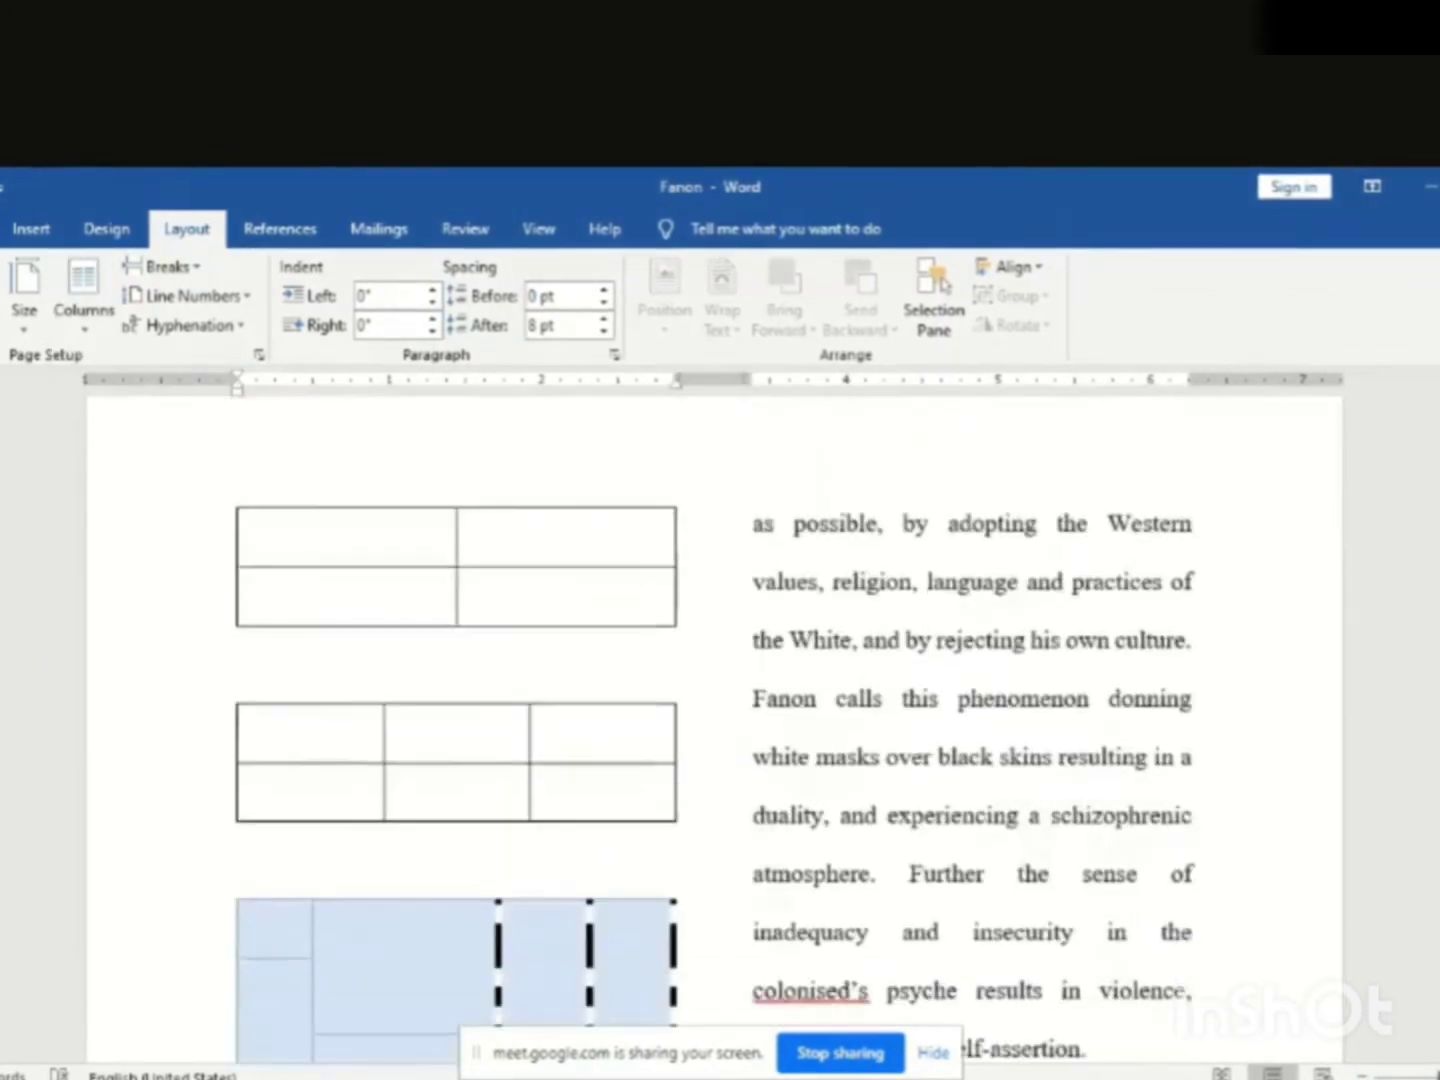
{"action": "scroll", "coordinate": [710, 596], "scroll_direction": "down", "scroll_amount": 5}
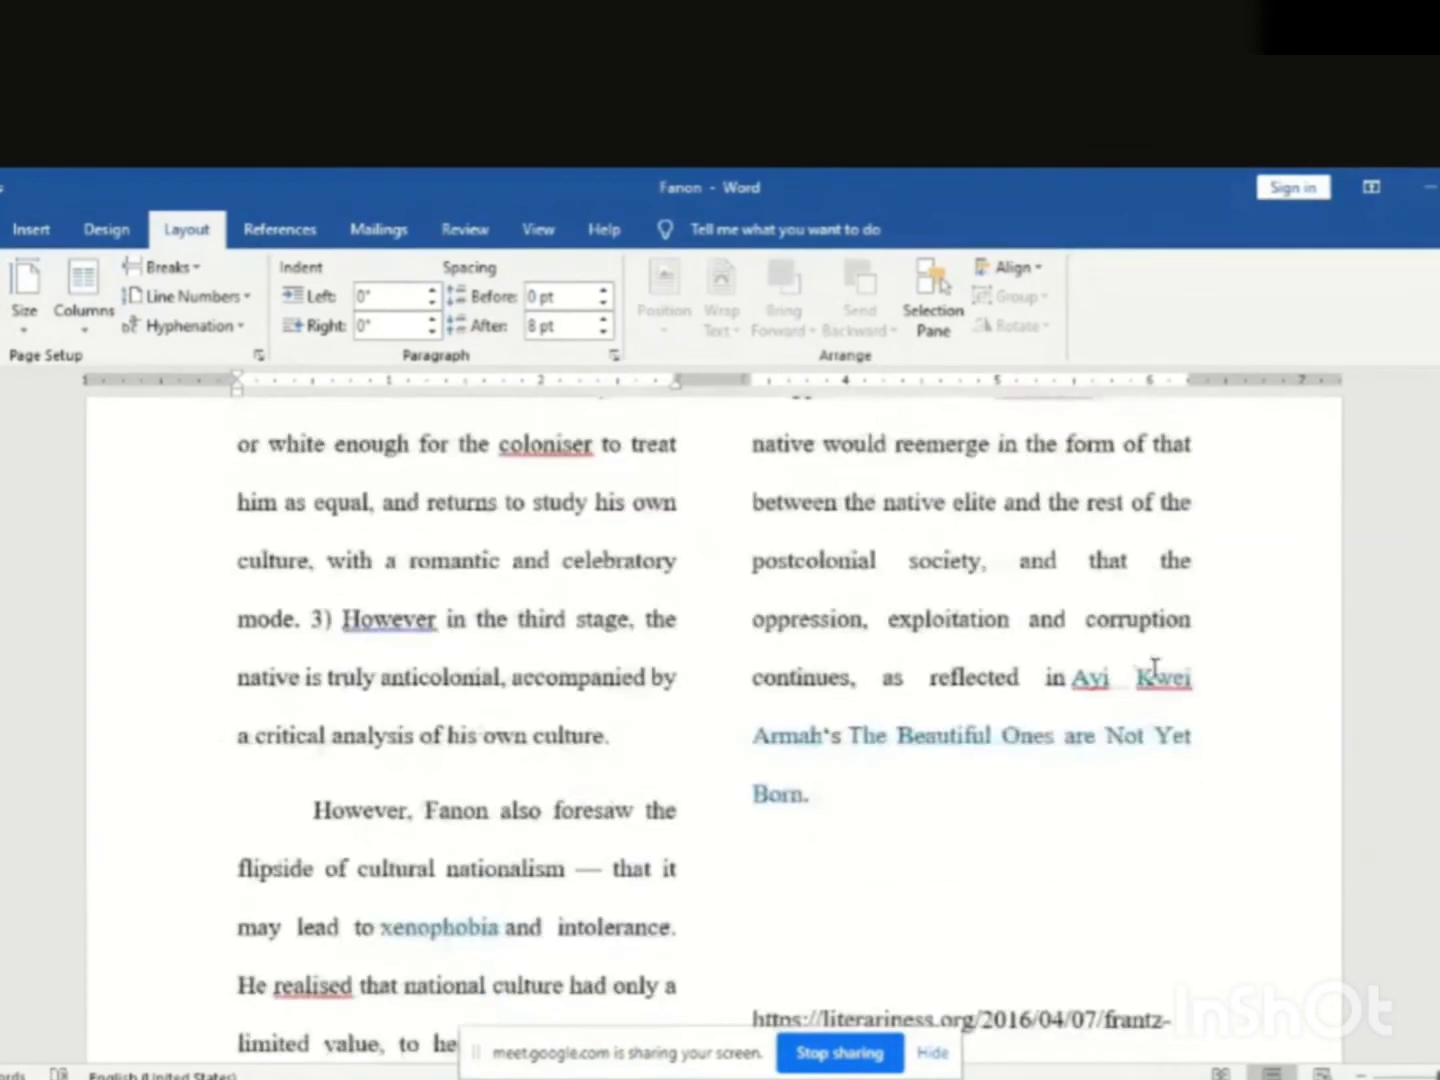
Return the document to a single-column layout and go back to the Introduction heading
{"action": "left_click", "coordinate": [87, 319]}
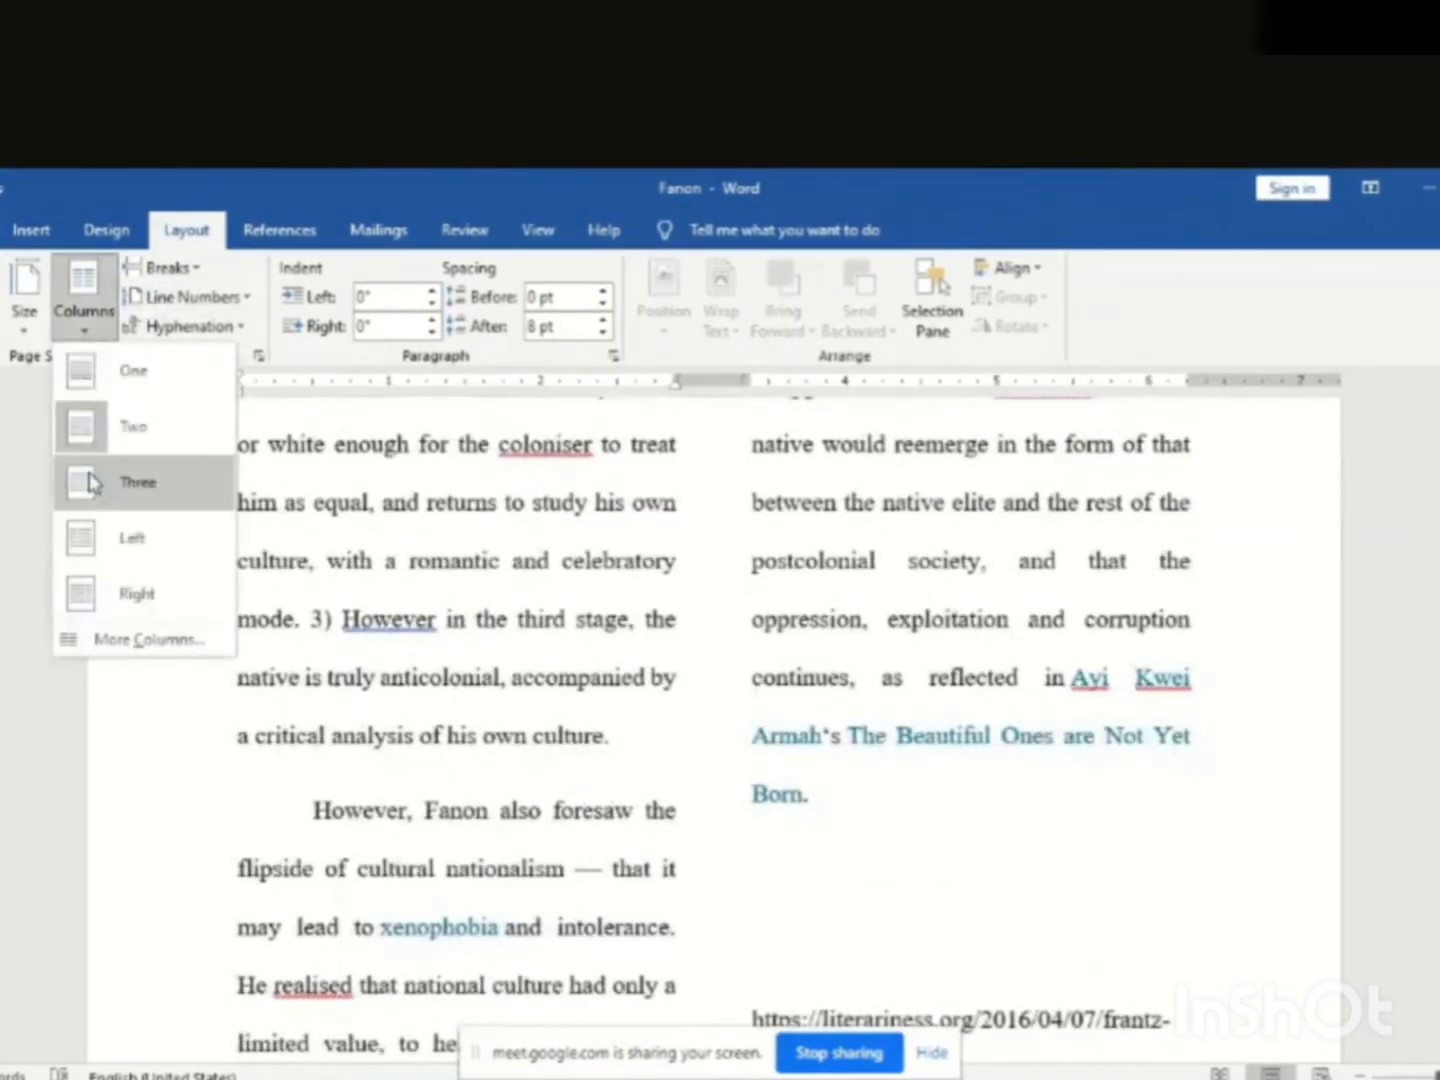
{"action": "left_click", "coordinate": [121, 372]}
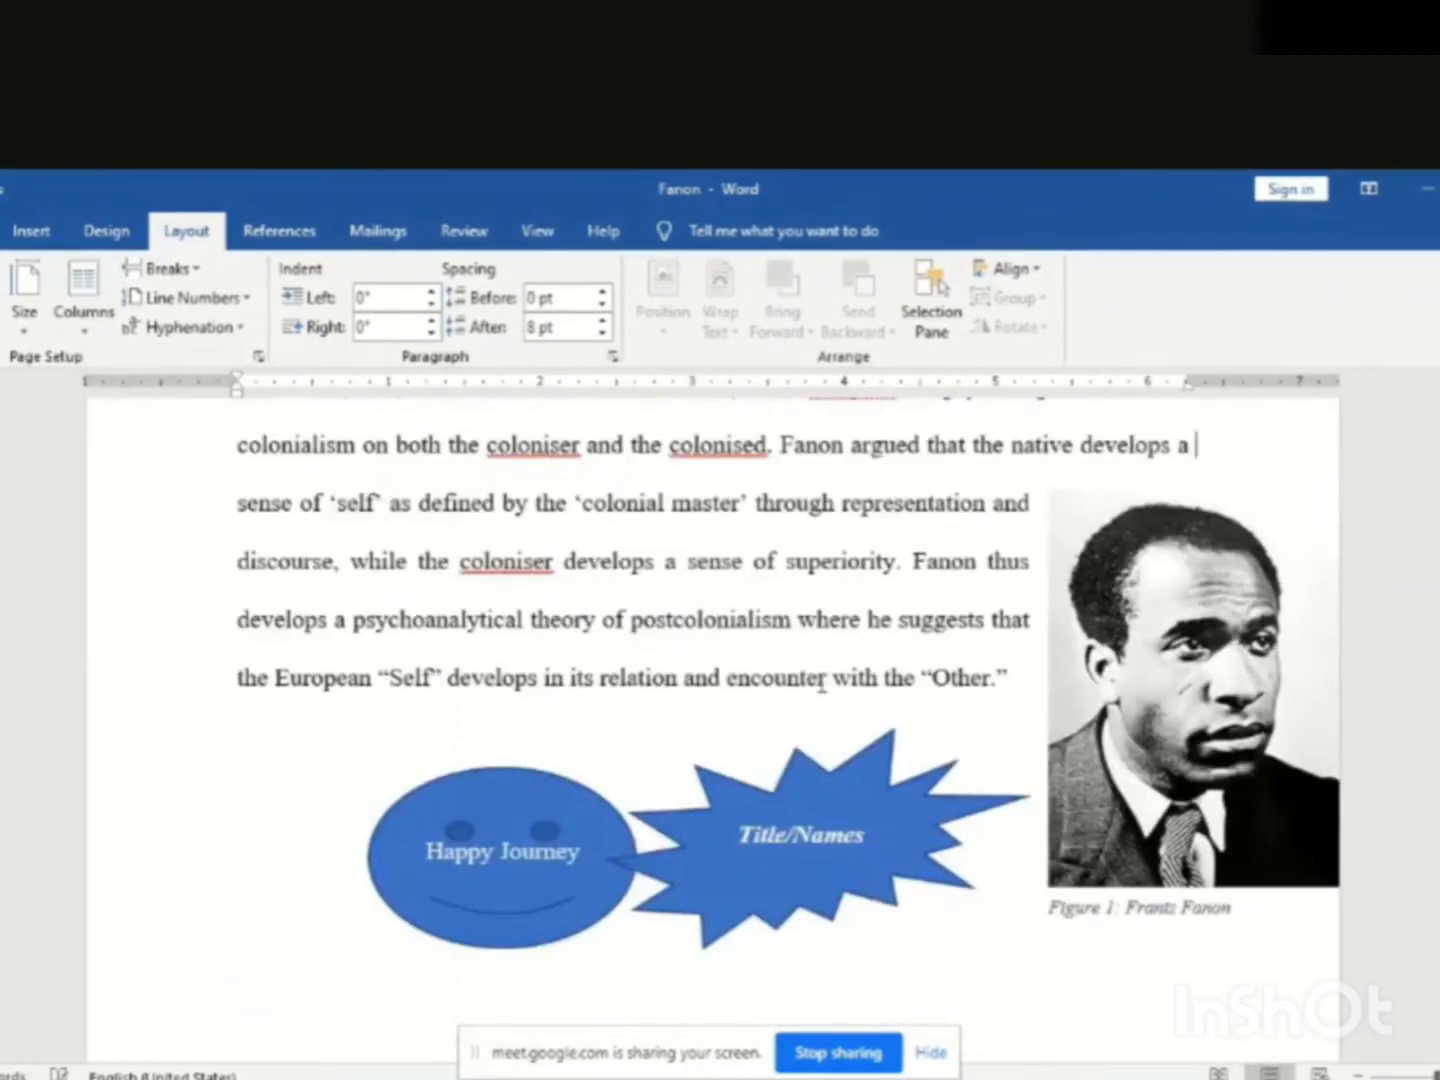
{"action": "scroll", "coordinate": [712, 731], "scroll_direction": "up", "scroll_amount": 6}
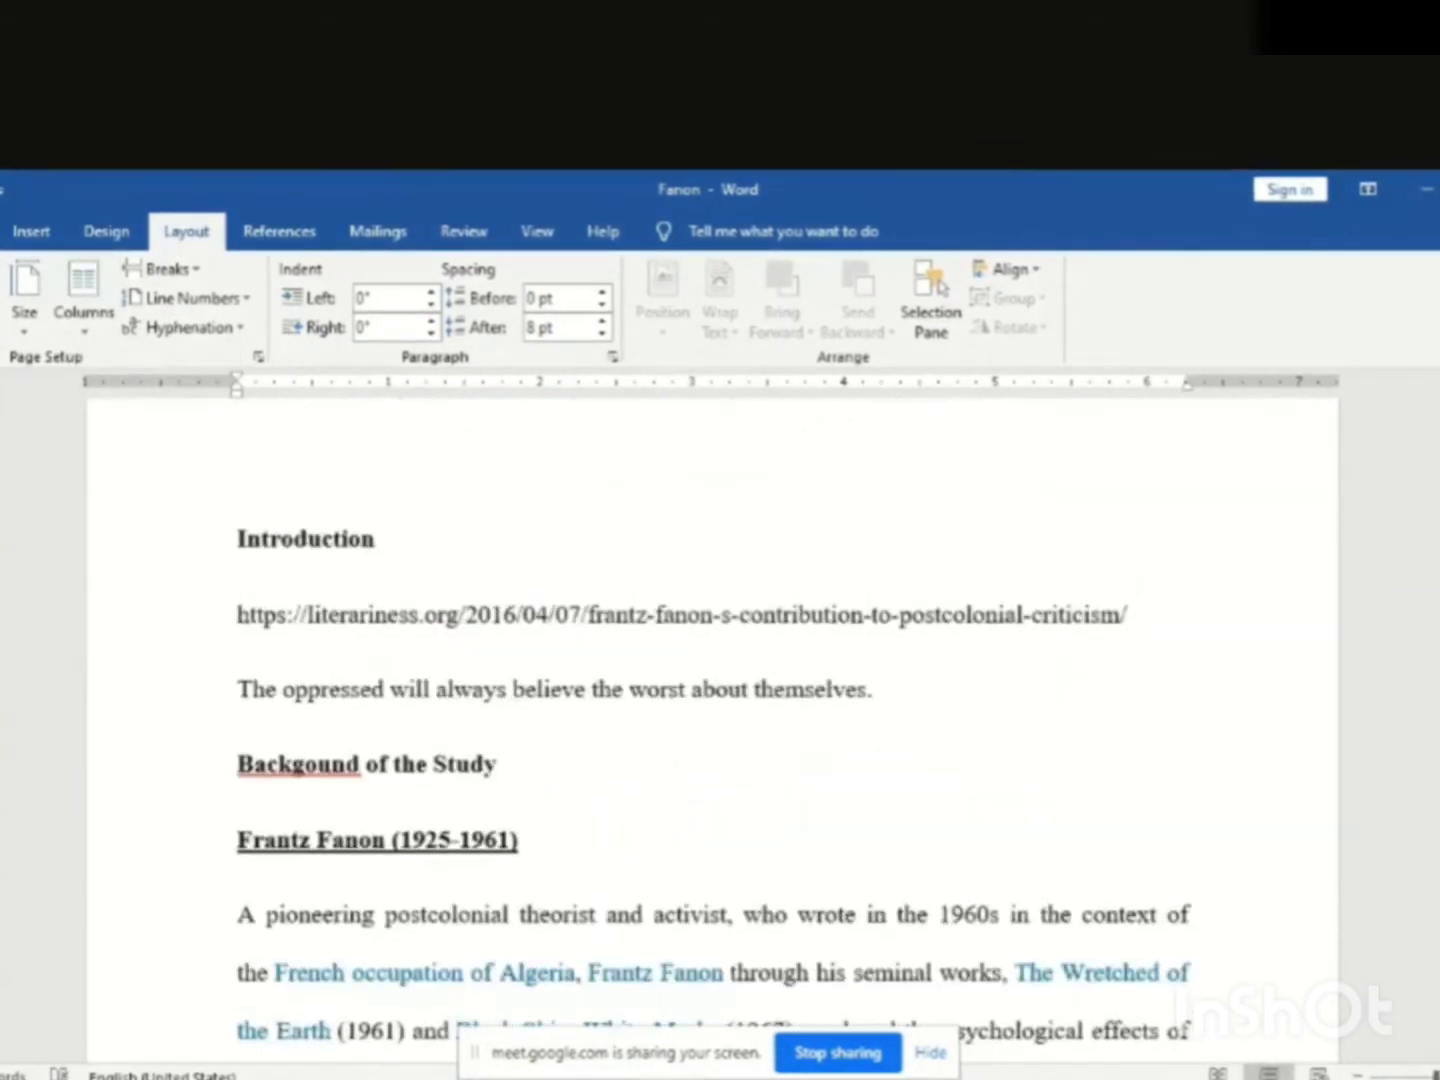